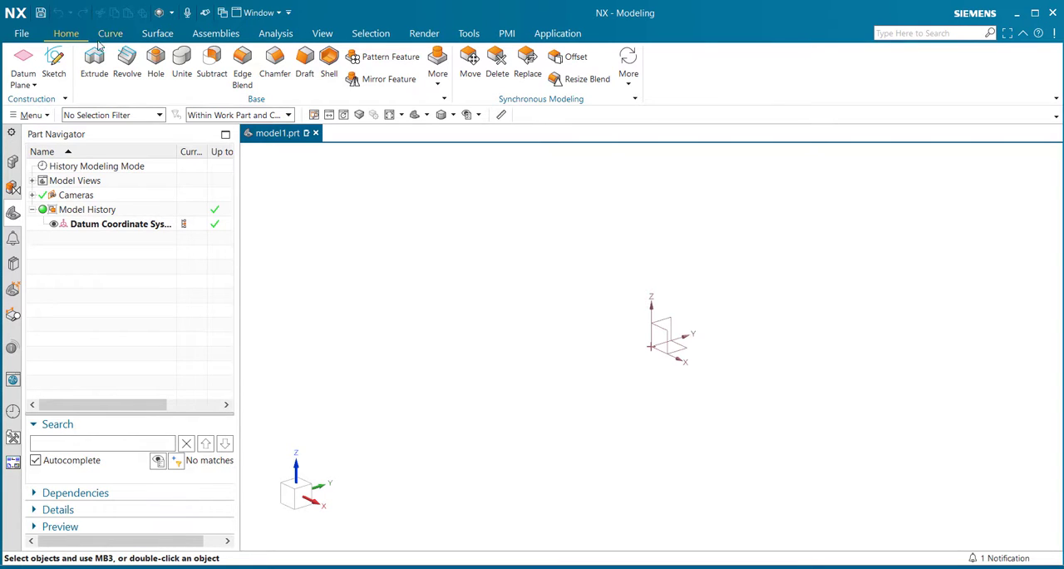
- Enter the NX Realize Shape environment from the surface modeling tools and start the Primitive Shape command
click(162, 34)
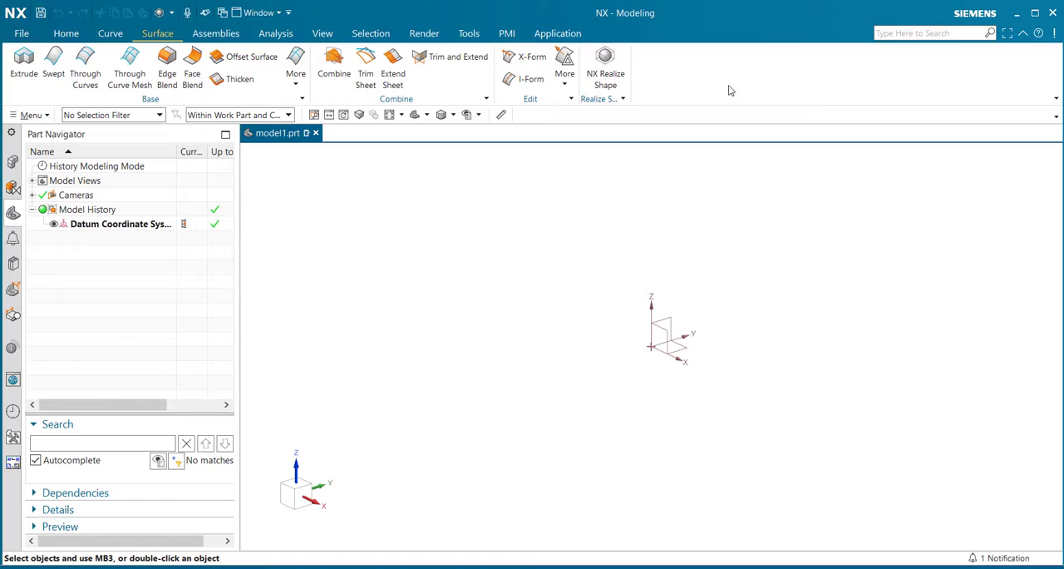
right_click(775, 77)
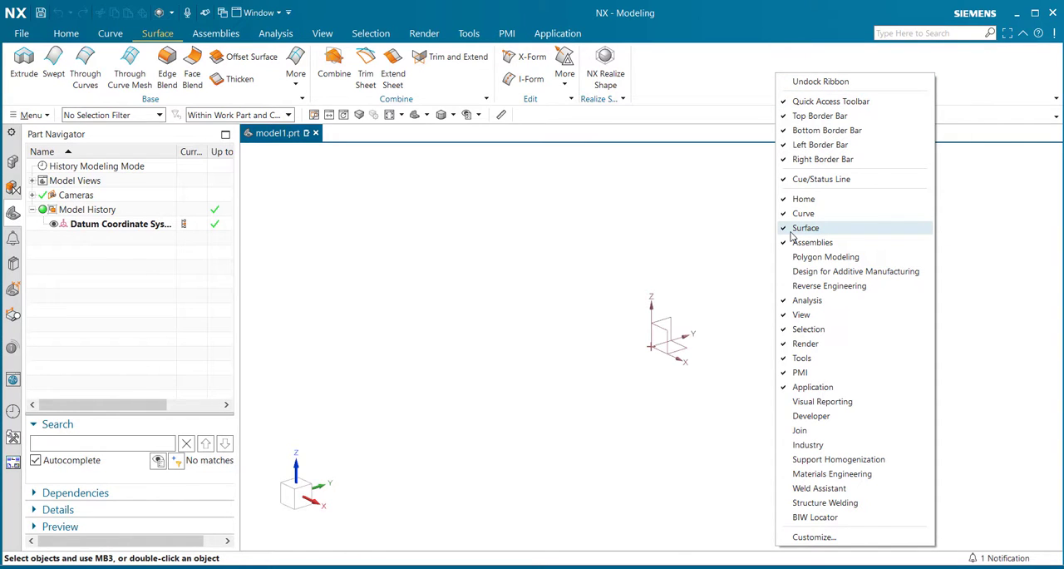
click(695, 87)
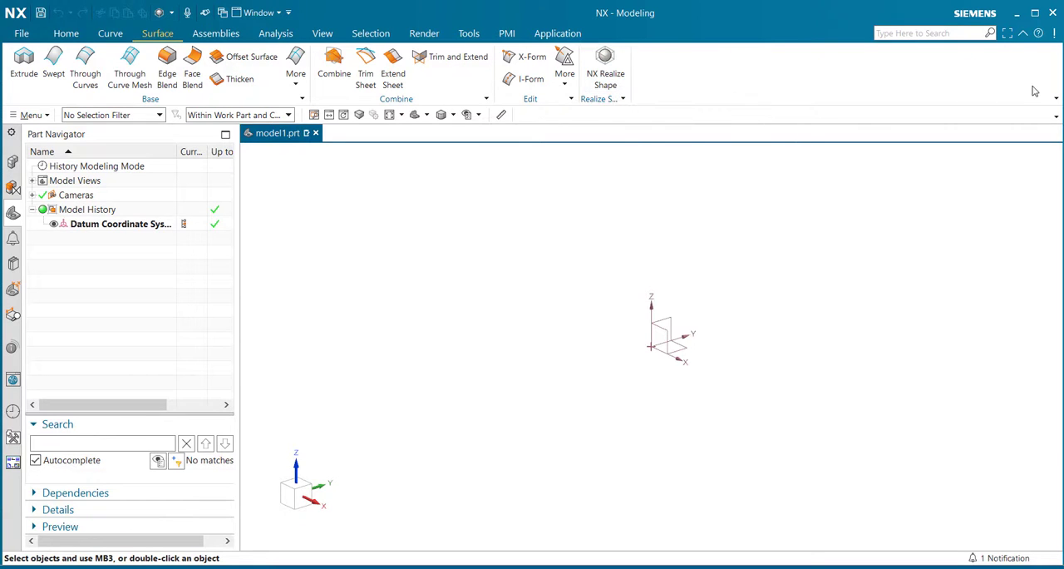
click(1058, 99)
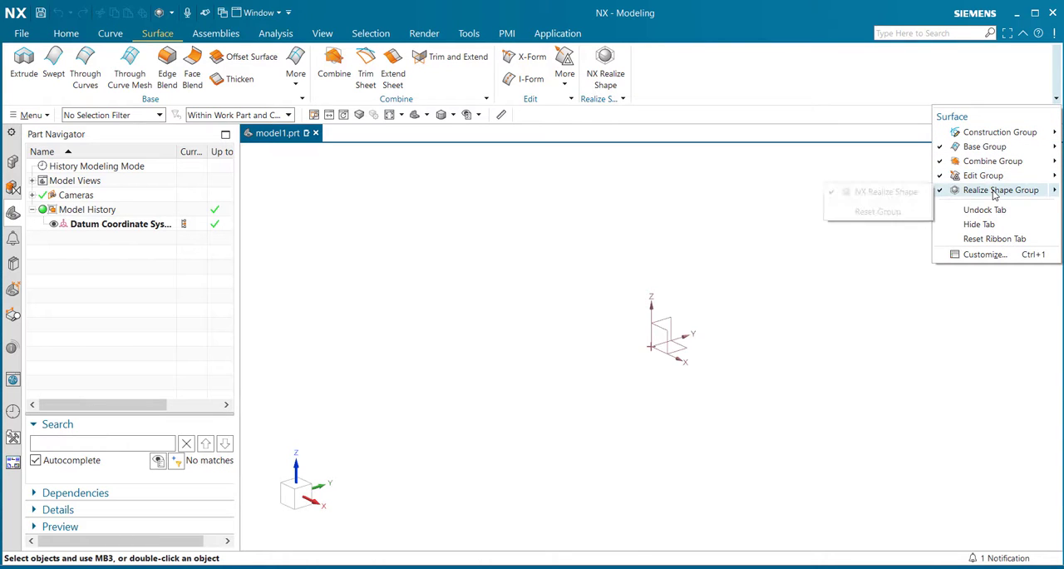
mouse_move(985, 193)
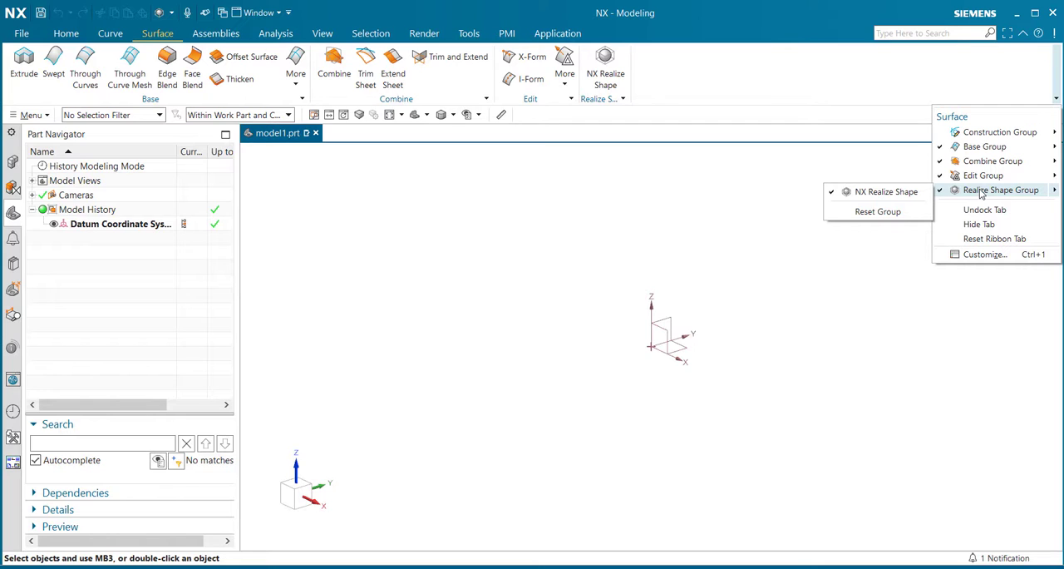
click(736, 81)
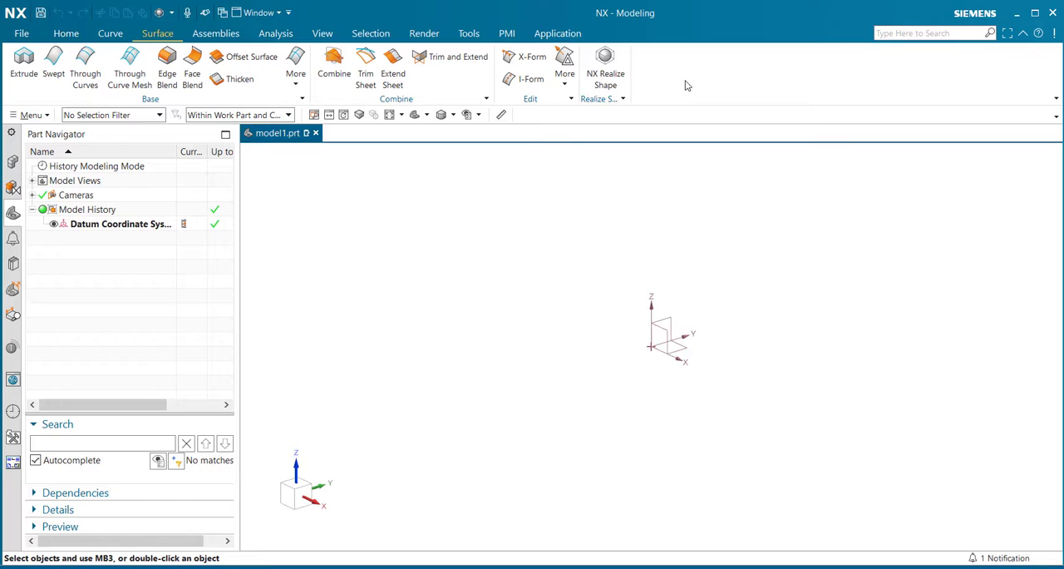
click(606, 67)
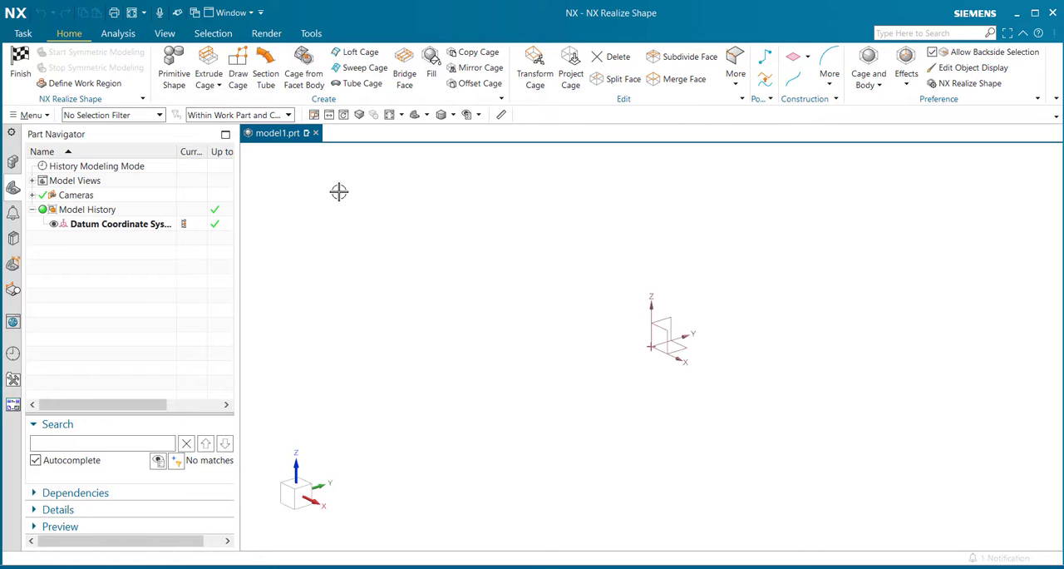
click(175, 79)
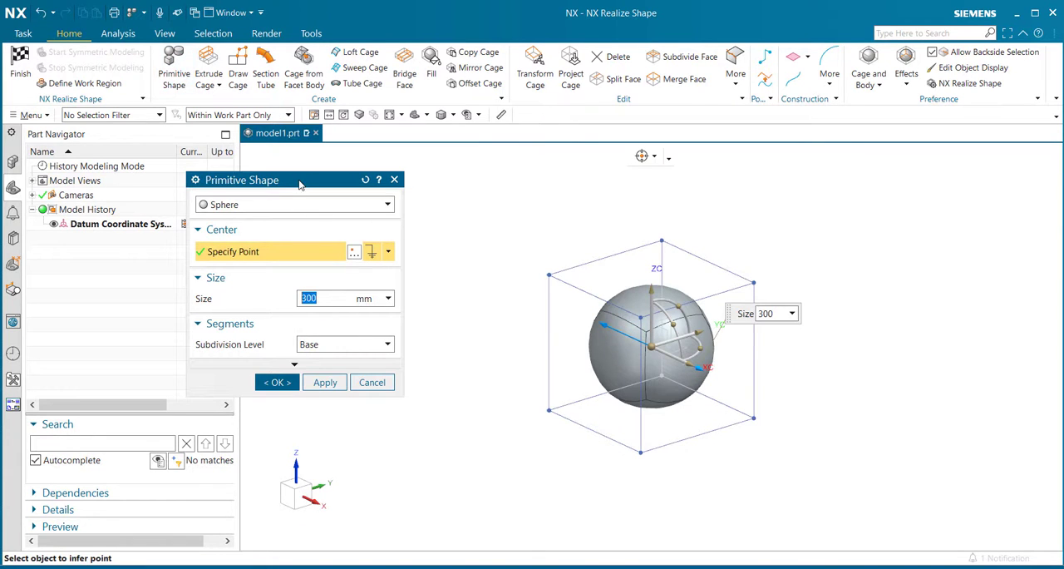
drag(301, 182, 388, 176)
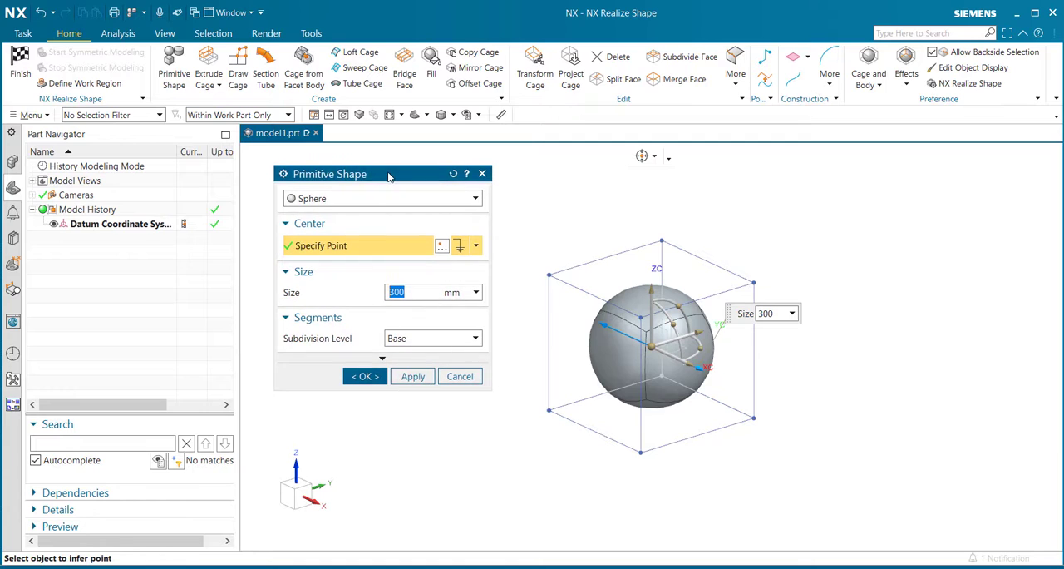
- Preview the Cylinder and Block primitive types, fitting the view to the block
click(476, 200)
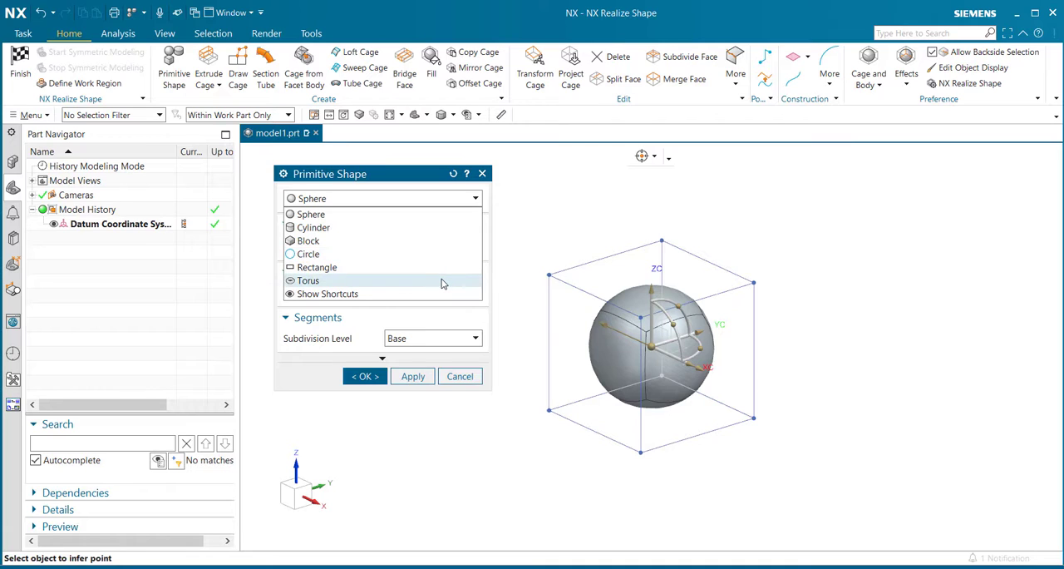
click(433, 227)
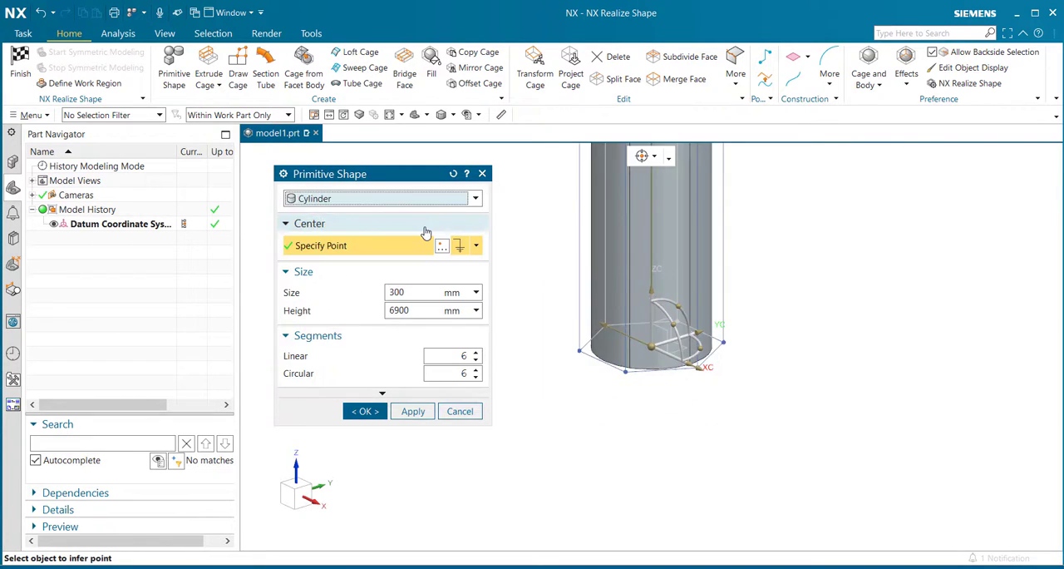
click(432, 198)
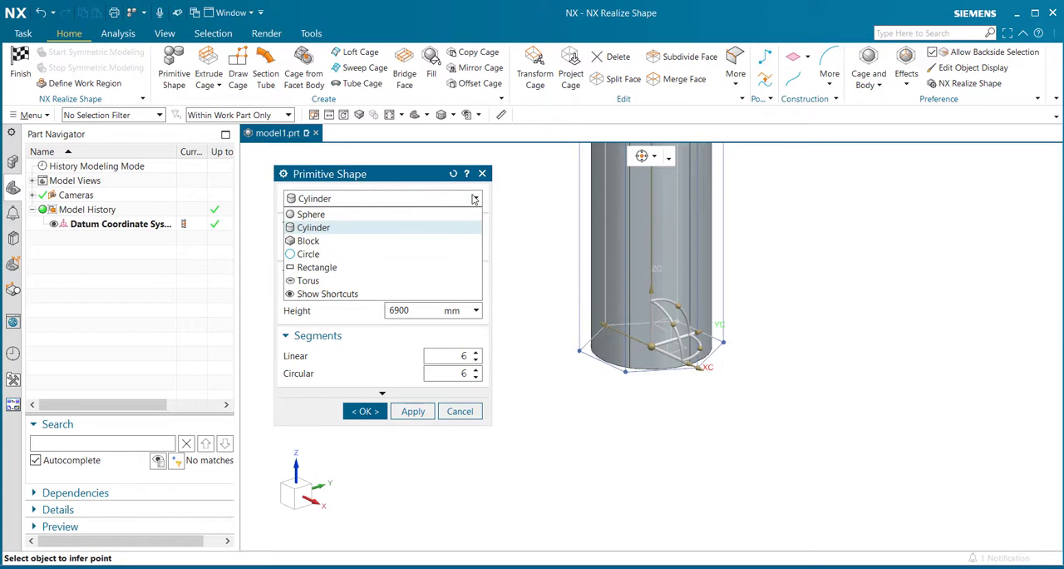
click(435, 236)
right_click(546, 260)
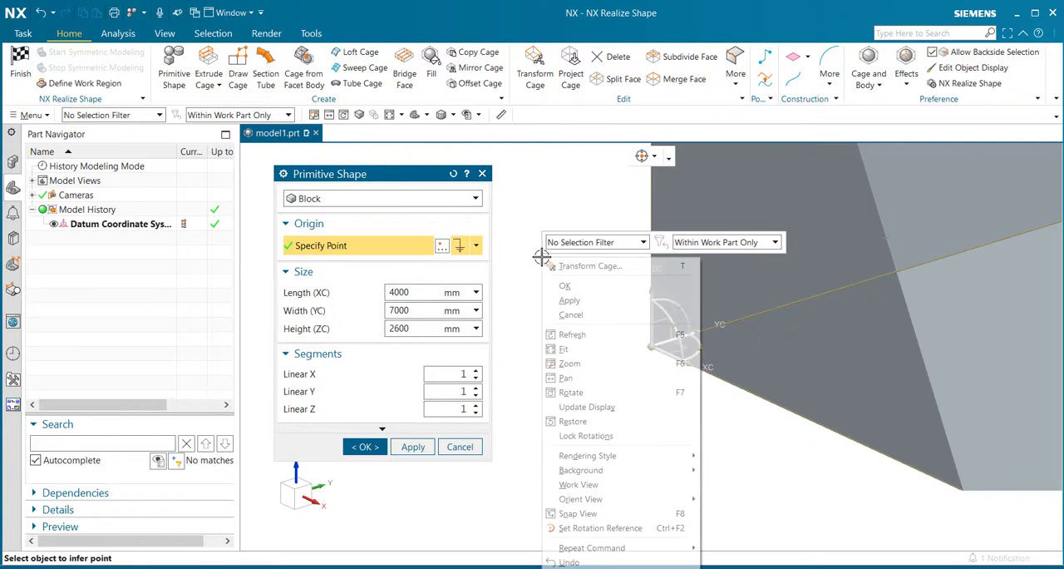
click(582, 349)
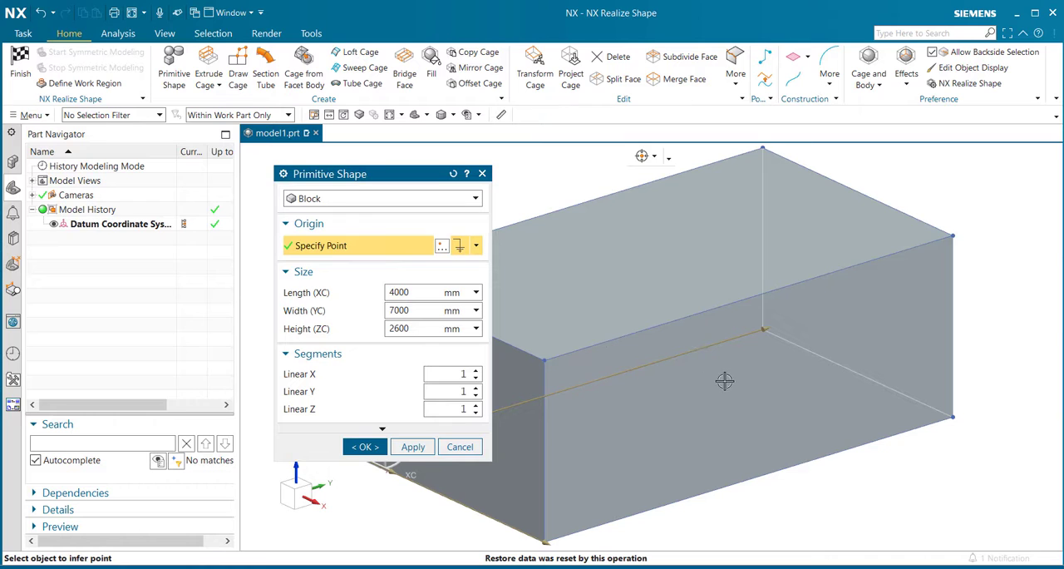
- Switch the primitive type to Circle and inspect its preview and control cage
click(429, 201)
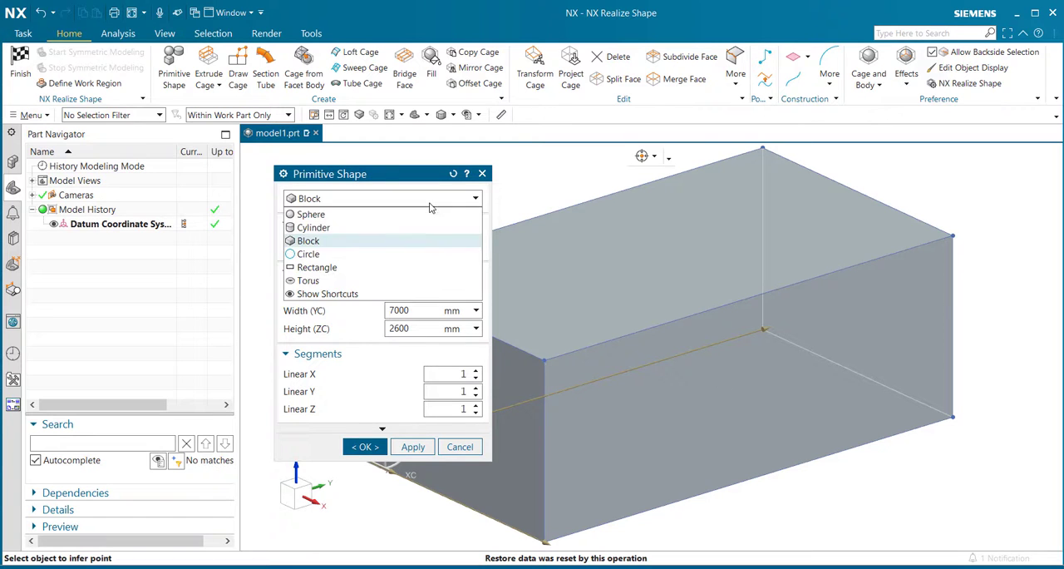
click(428, 258)
right_click(574, 285)
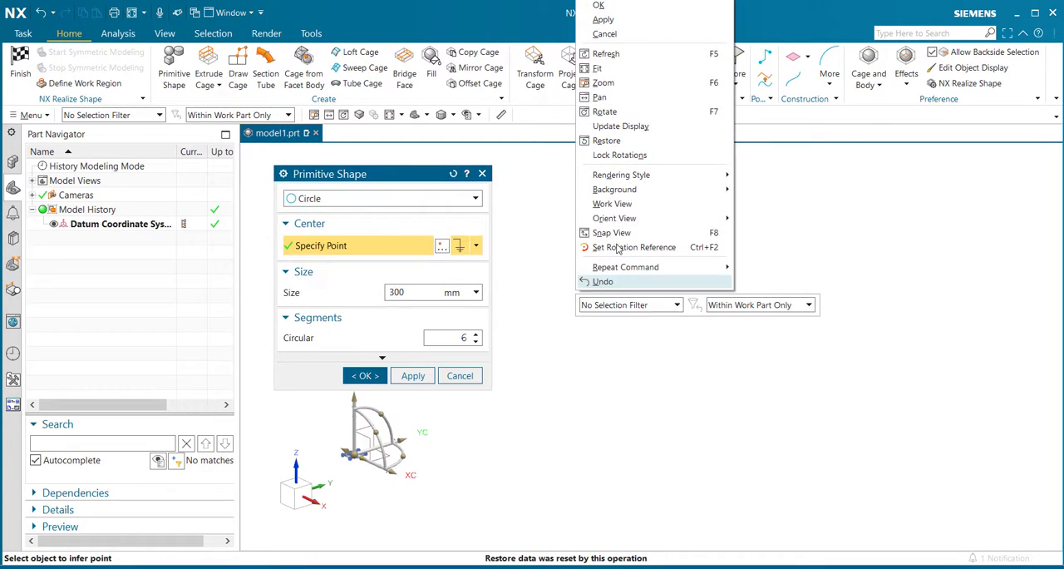
click(629, 74)
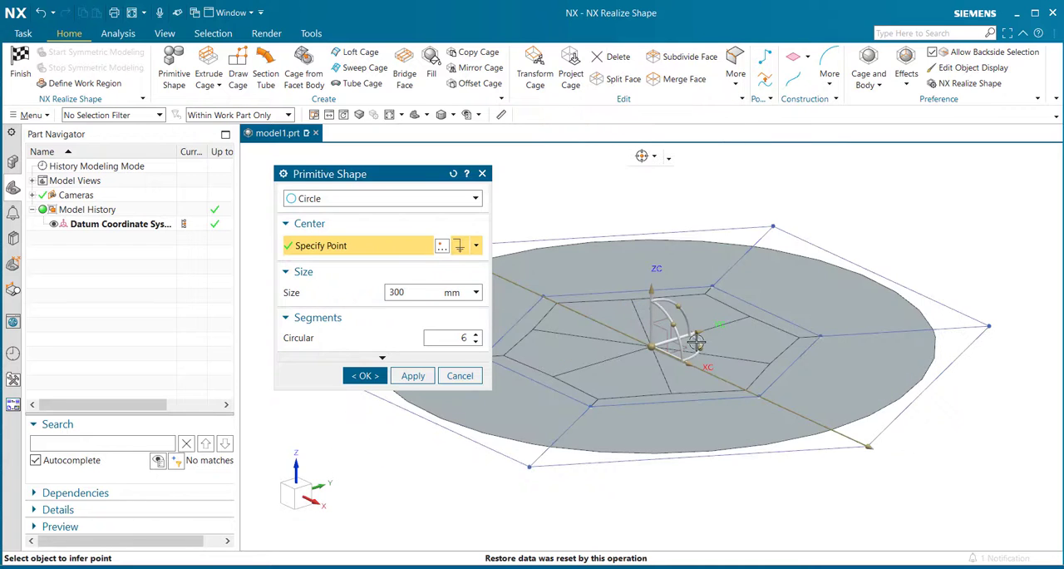
mouse_move(697, 344)
middle_down()
mouse_move(705, 379)
mouse_move(701, 363)
mouse_move(724, 369)
mouse_move(684, 328)
mouse_move(713, 351)
middle_up()
- Switch the primitive type to Rectangle and fit its preview in the view
click(416, 198)
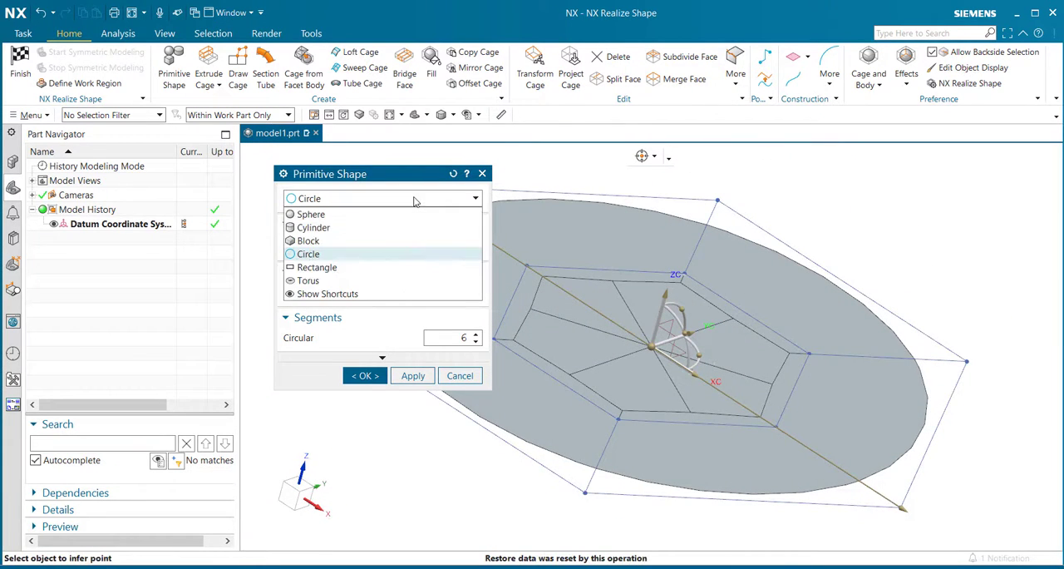
click(374, 267)
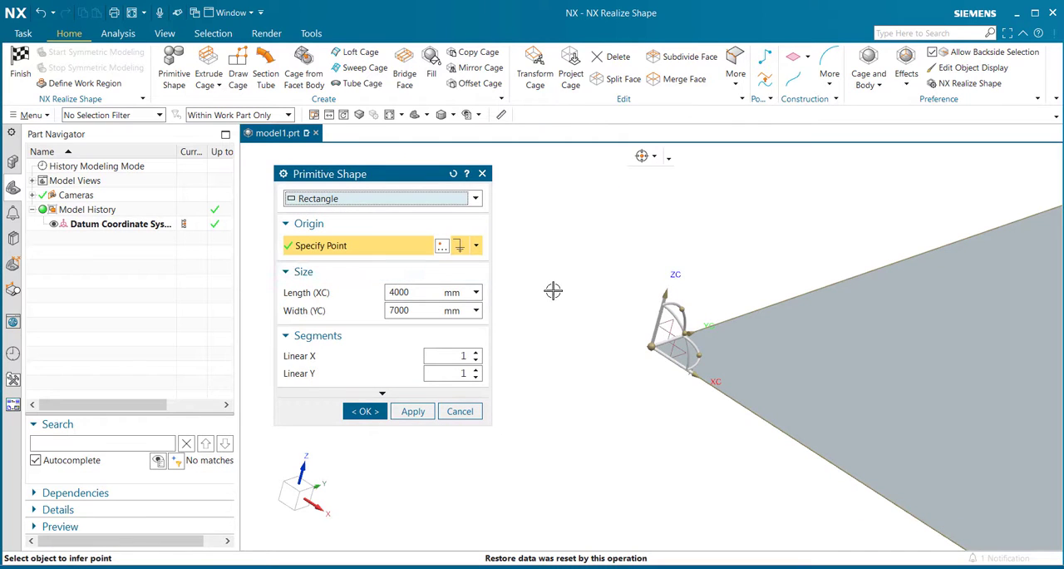
scroll(566, 264, down, 4)
scroll(808, 278, down, 6)
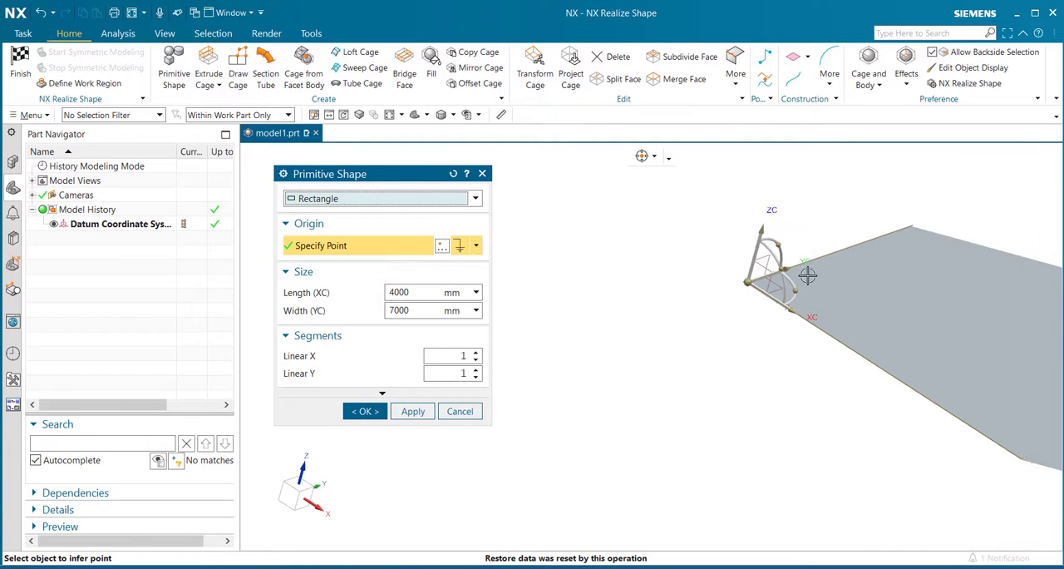
right_click(570, 288)
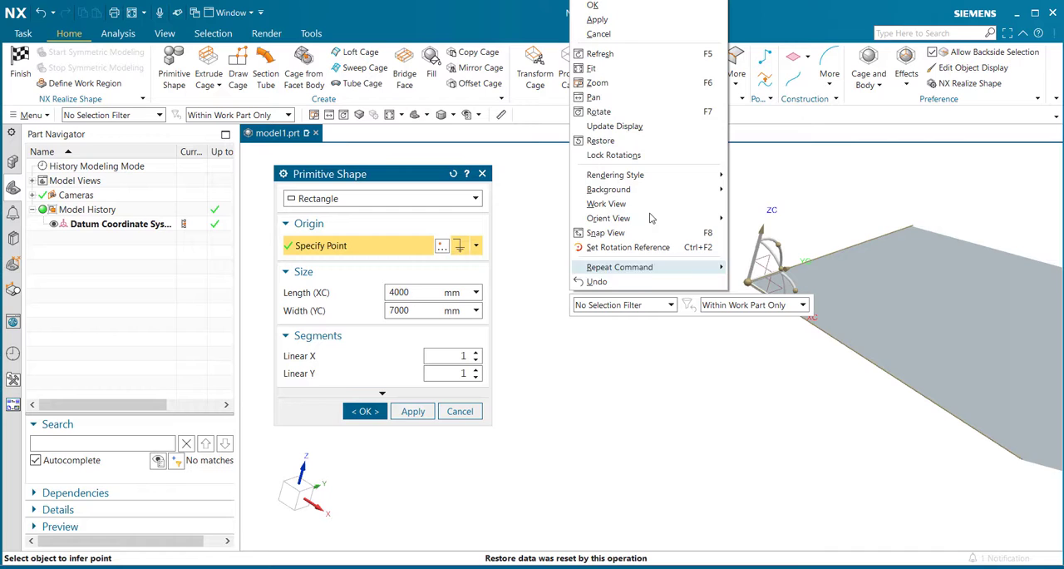
click(636, 72)
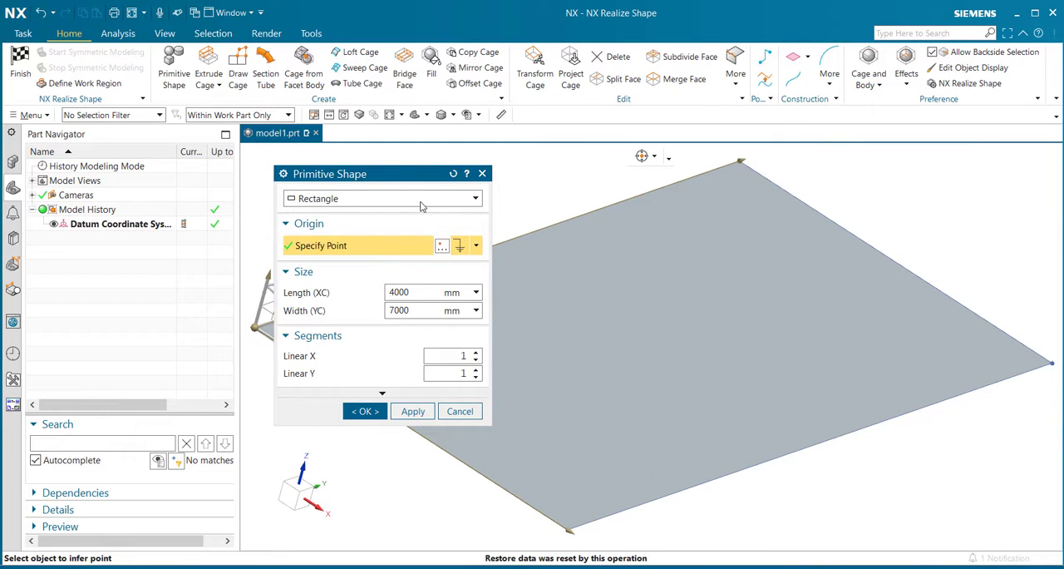
- Switch the primitive type to Torus and inspect its preview from another angle
click(420, 202)
click(408, 281)
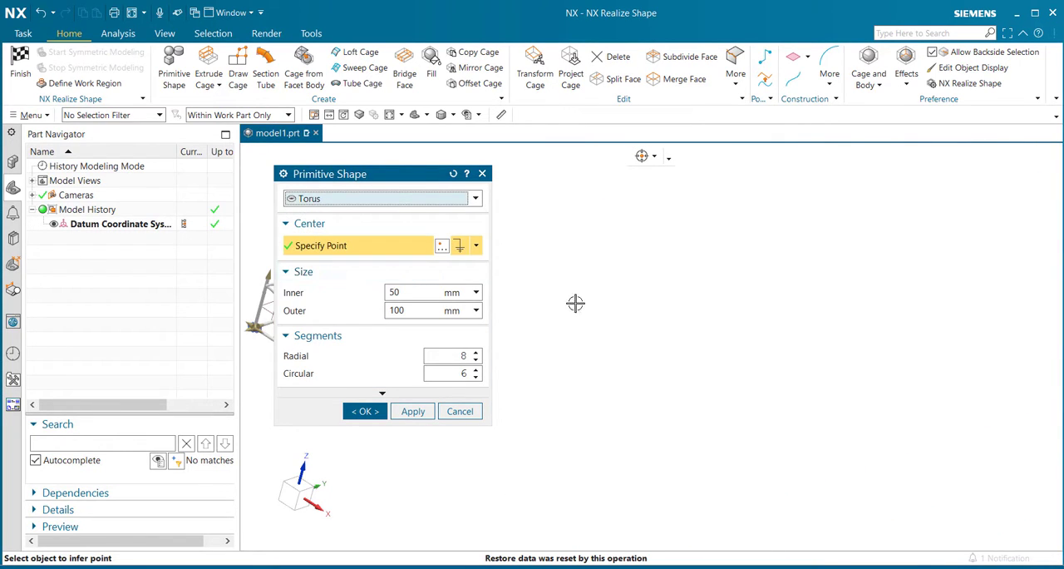
right_click(607, 302)
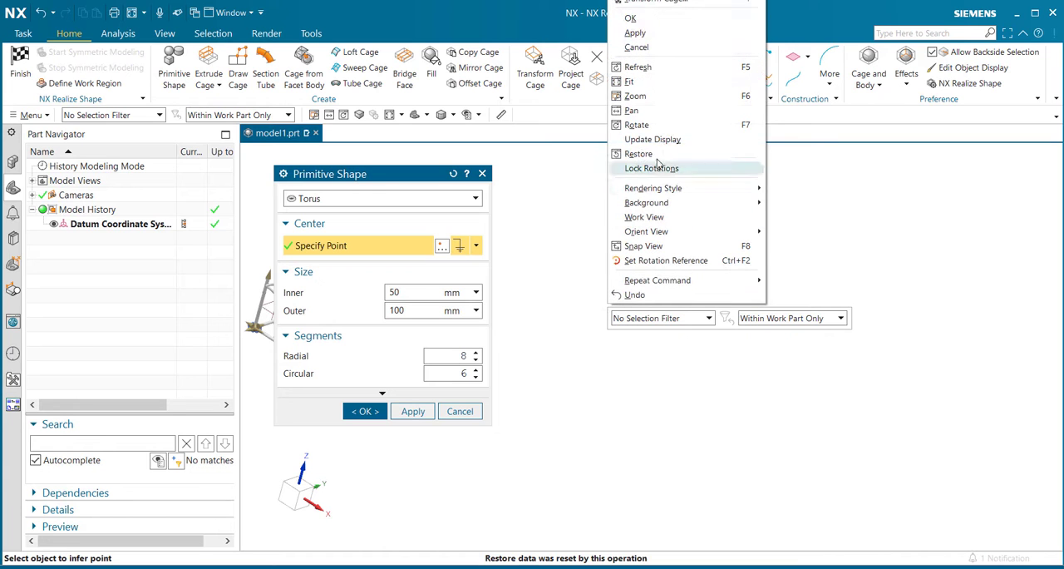
click(652, 83)
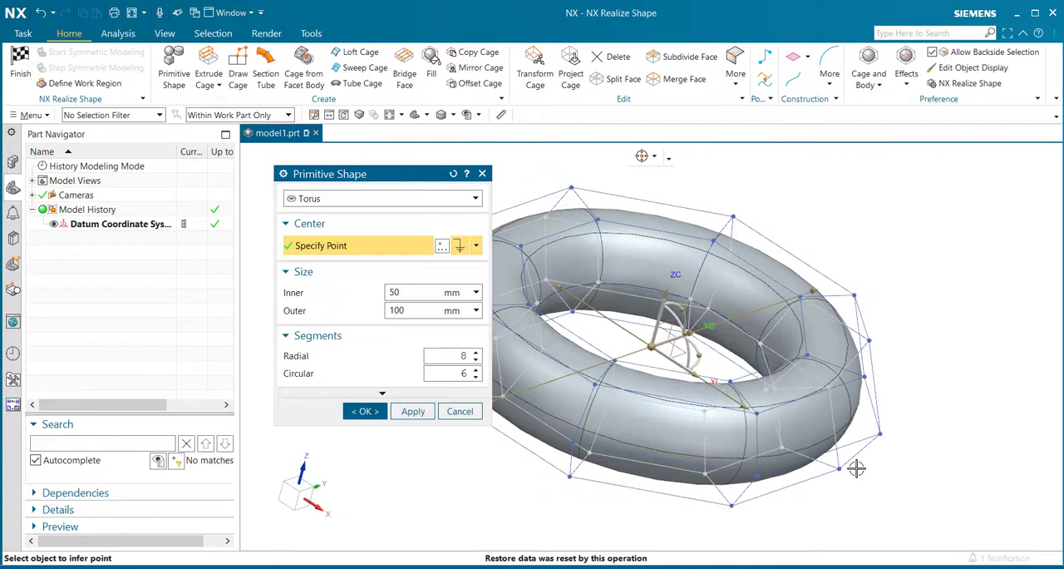
mouse_move(872, 446)
middle_down()
mouse_move(871, 430)
mouse_move(866, 451)
middle_up()
- Create a Sphere primitive with a size of 100 mm
click(374, 199)
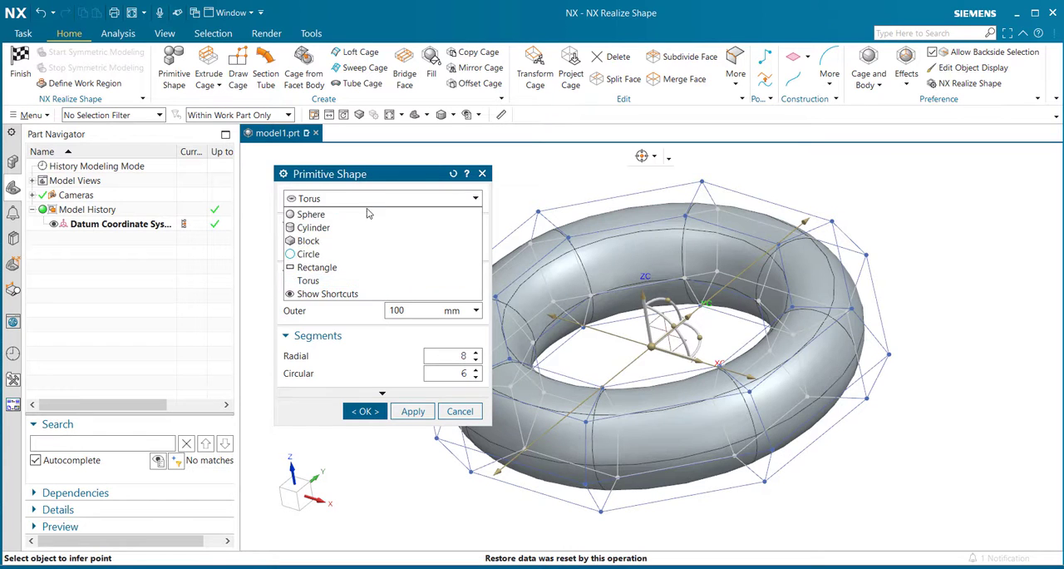
click(366, 214)
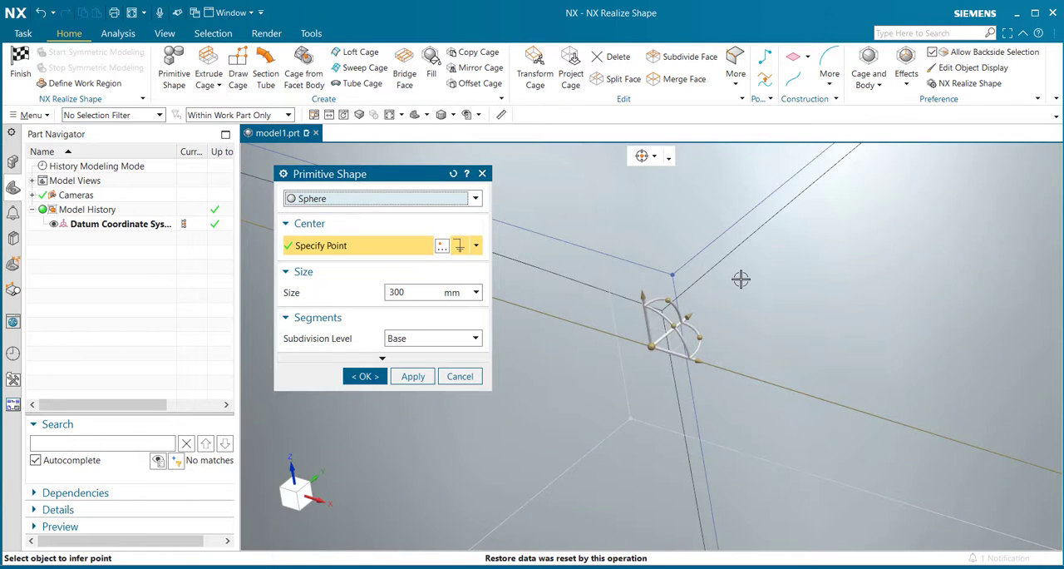
right_click(742, 286)
click(764, 371)
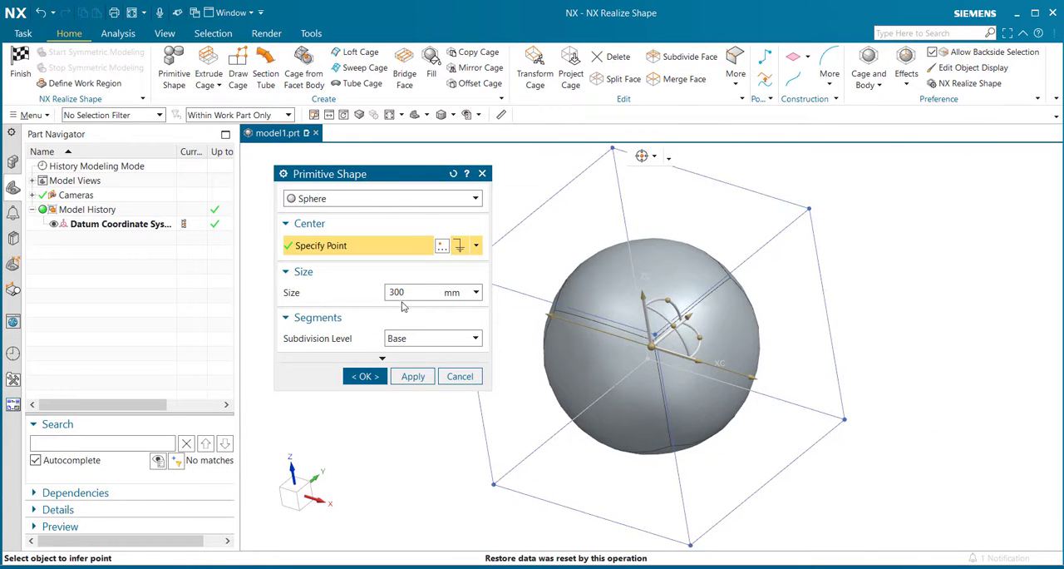
drag(410, 291, 384, 296)
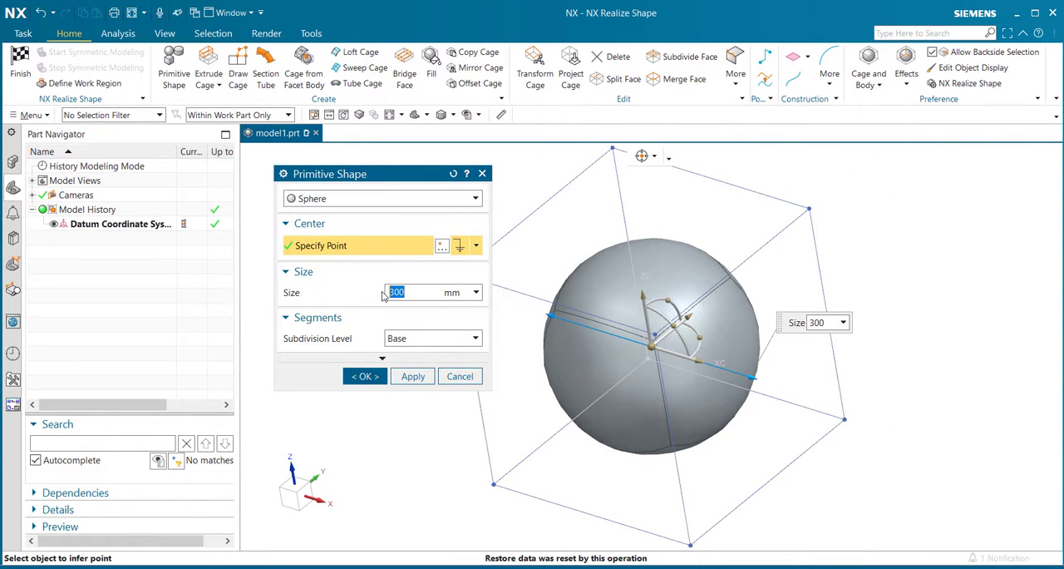
text(1)
key(Return)
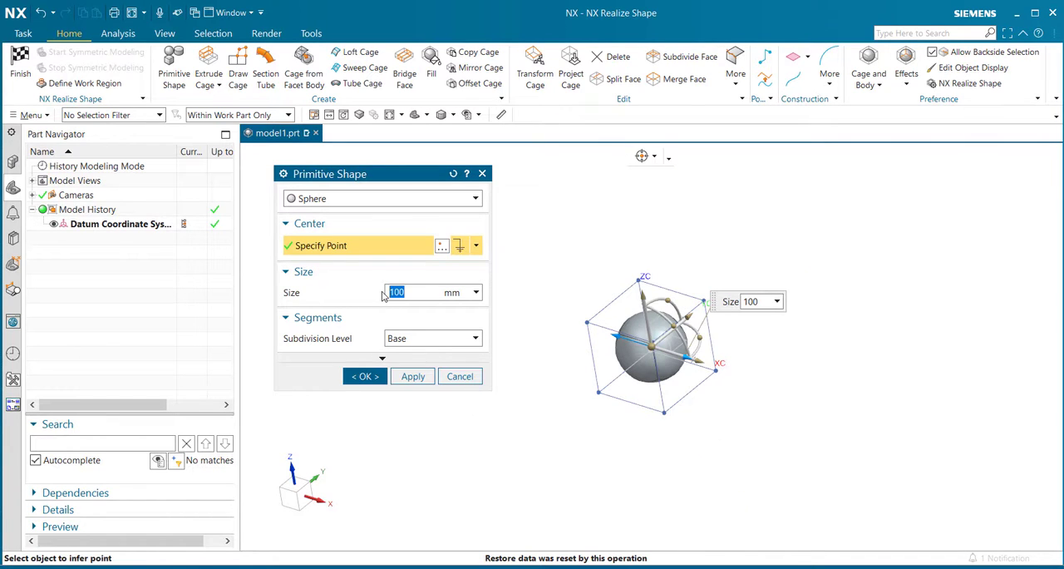
click(364, 375)
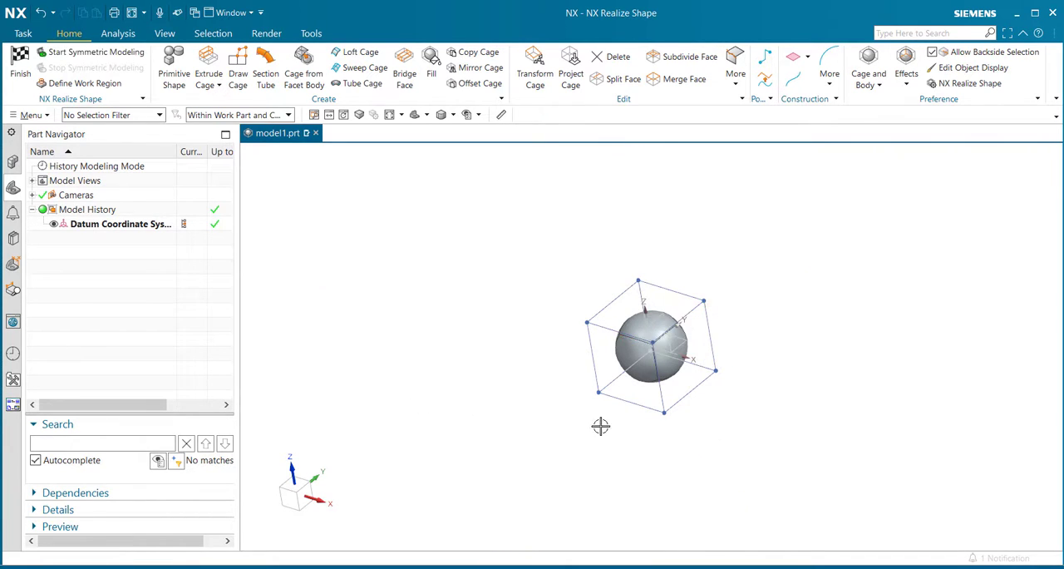
- Stretch the sphere with Transform Cage by moving the cage face on the positive X side outward along the WCS X direction
scroll(643, 349, down, 3)
mouse_move(477, 396)
middle_down()
mouse_move(506, 326)
mouse_move(475, 367)
mouse_move(476, 397)
mouse_move(456, 366)
mouse_move(465, 387)
mouse_move(481, 374)
mouse_move(468, 394)
middle_up()
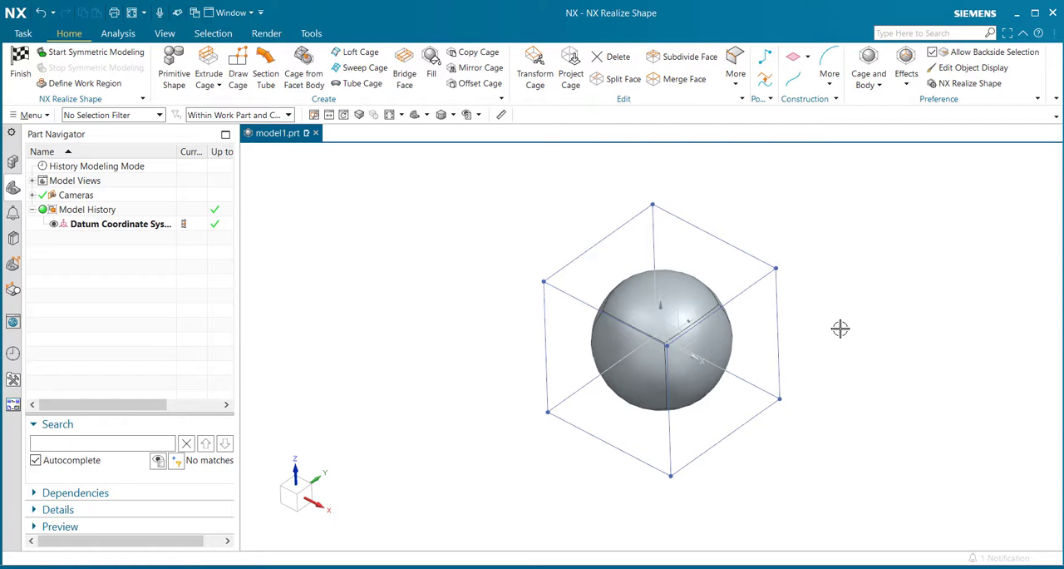
middle_drag(455, 404, 437, 385)
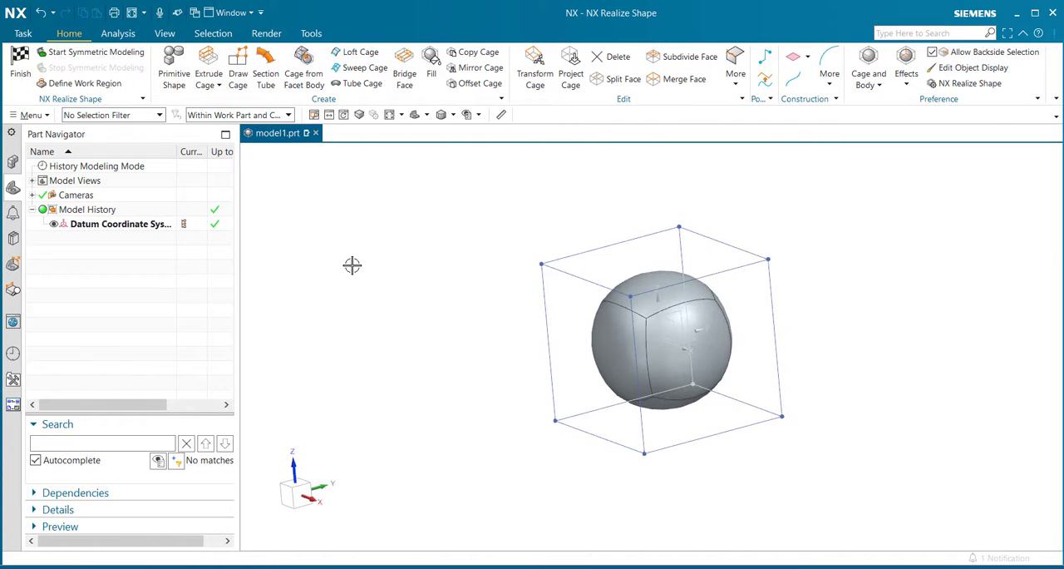
click(536, 69)
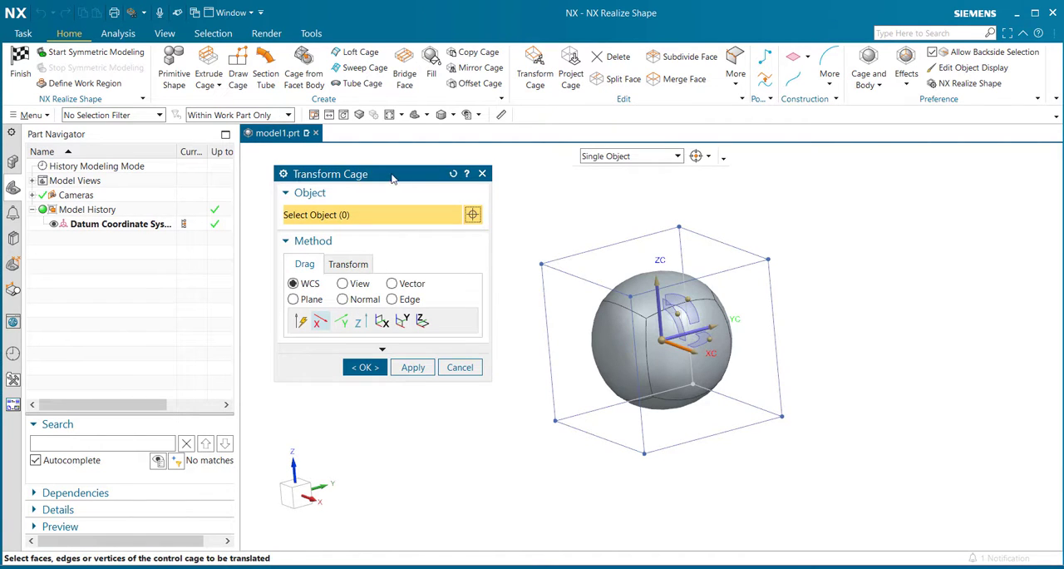
drag(394, 174, 373, 169)
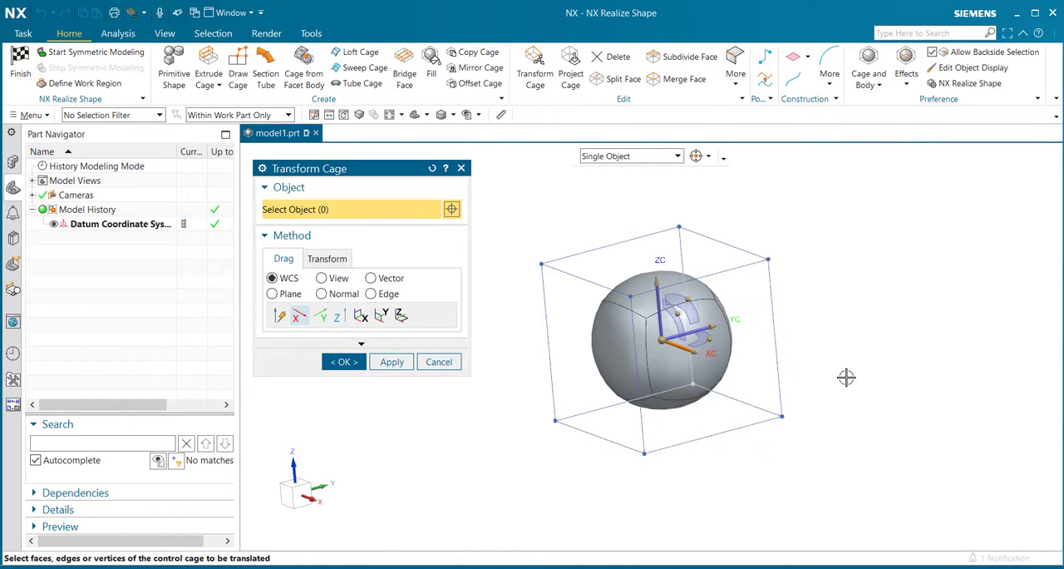
mouse_move(835, 368)
middle_down()
mouse_move(842, 401)
mouse_move(849, 379)
middle_up()
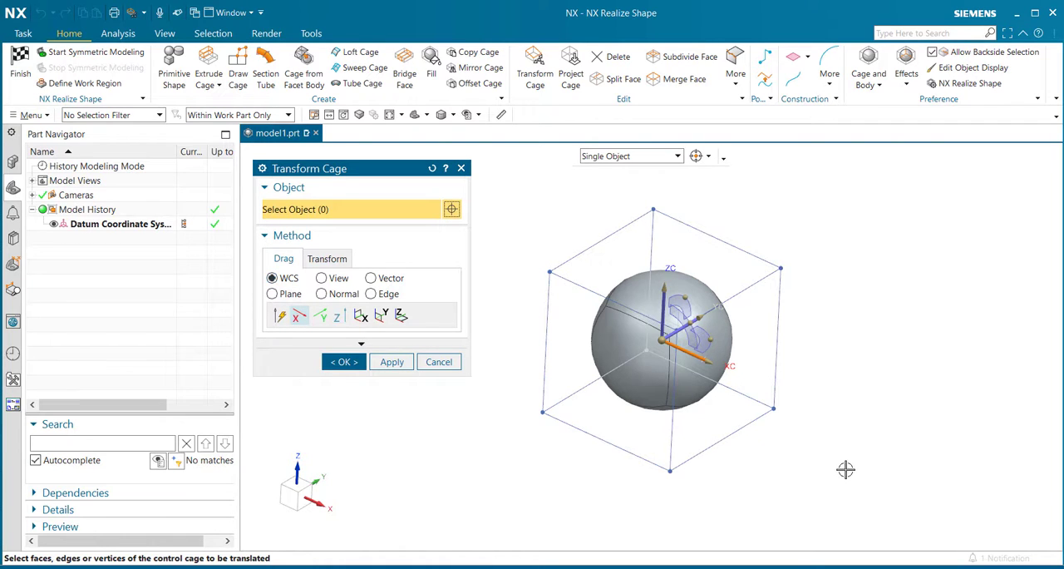
click(718, 416)
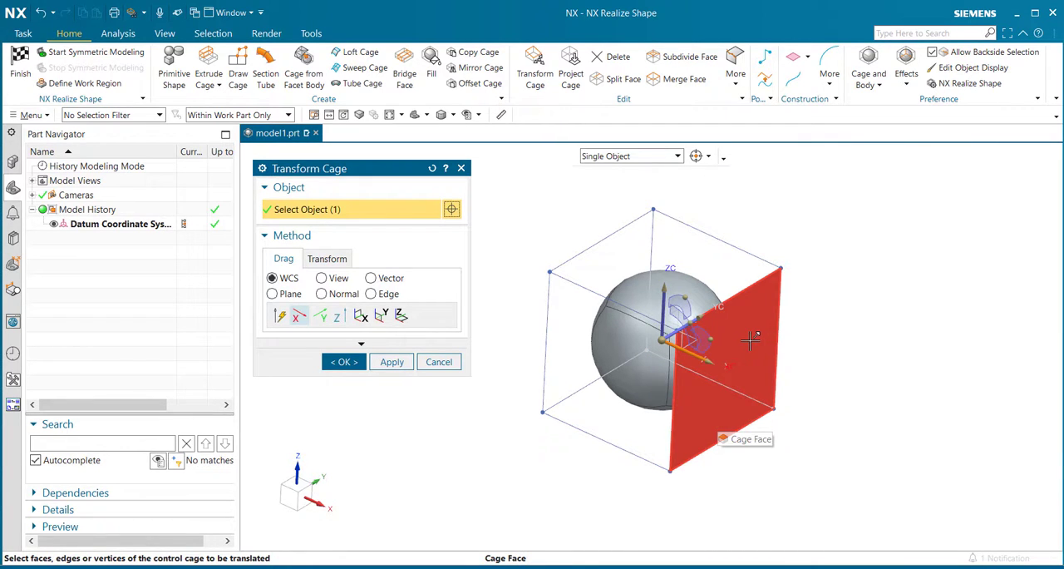
drag(751, 339, 848, 389)
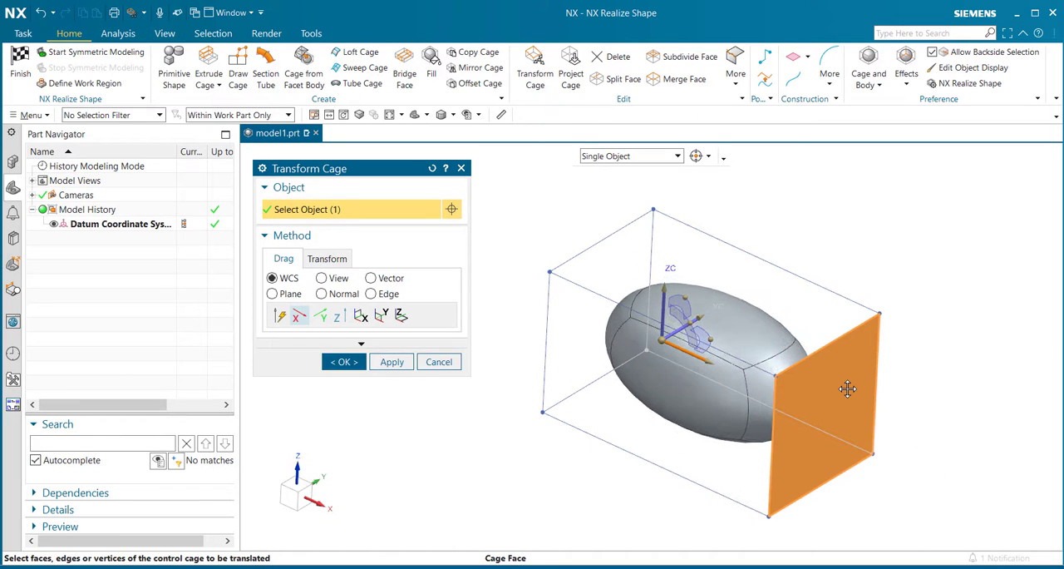
click(945, 486)
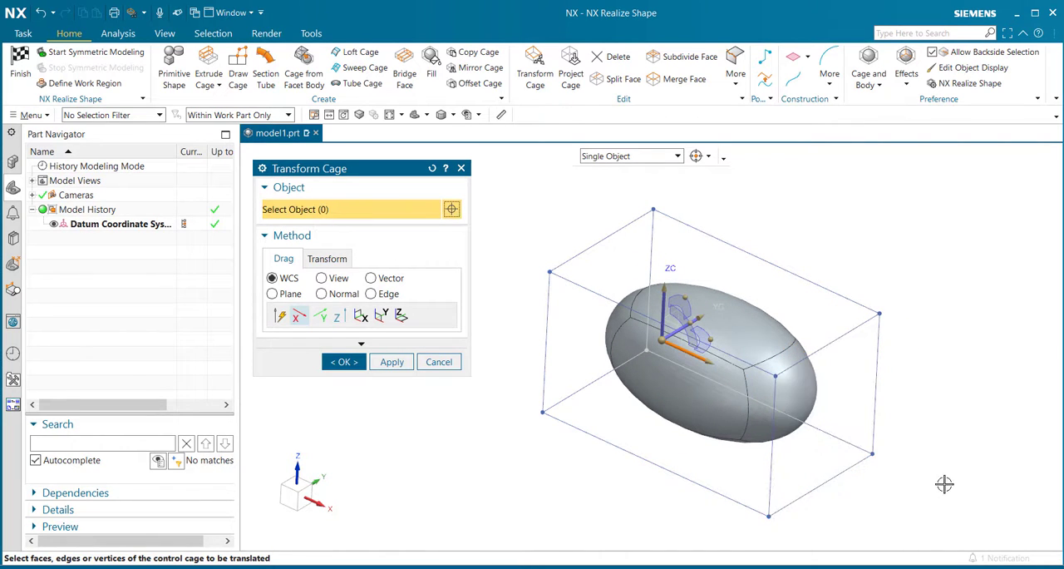
- Undo the cage face stretch and its selection
key(ctrl+z)
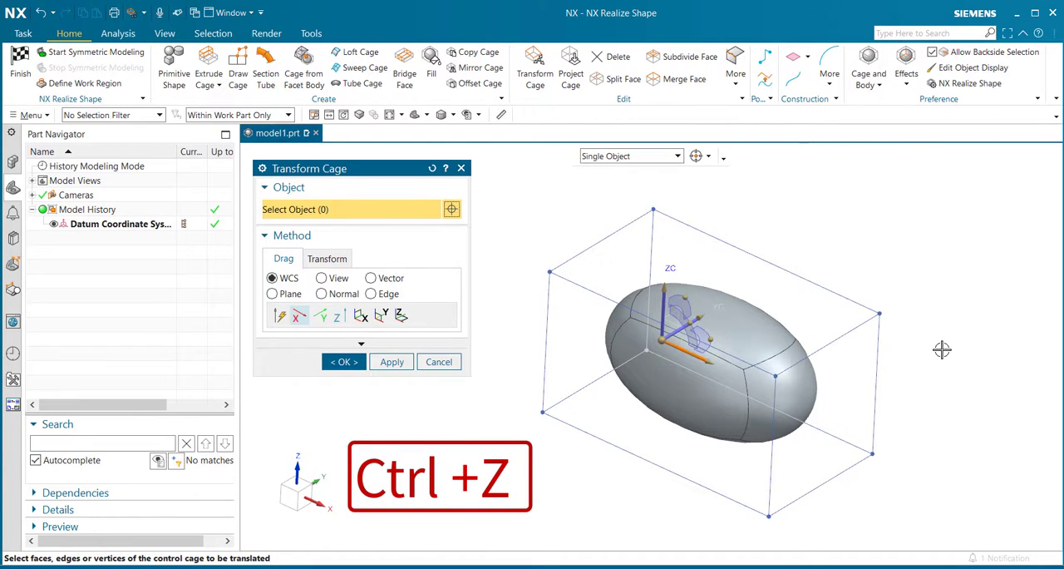
key(ctrl+z)
key(ctrl+z)
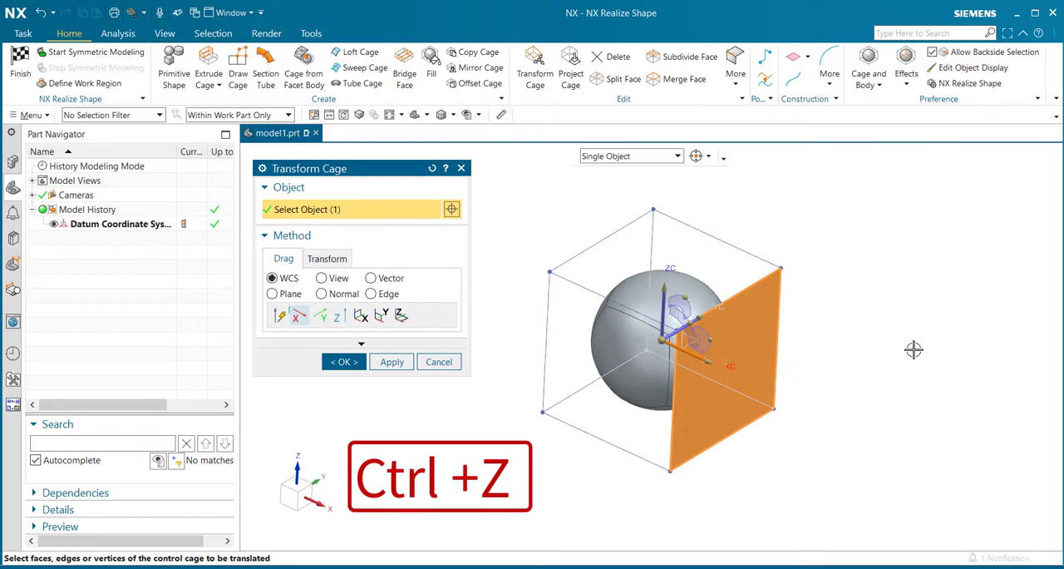
key(ctrl+z)
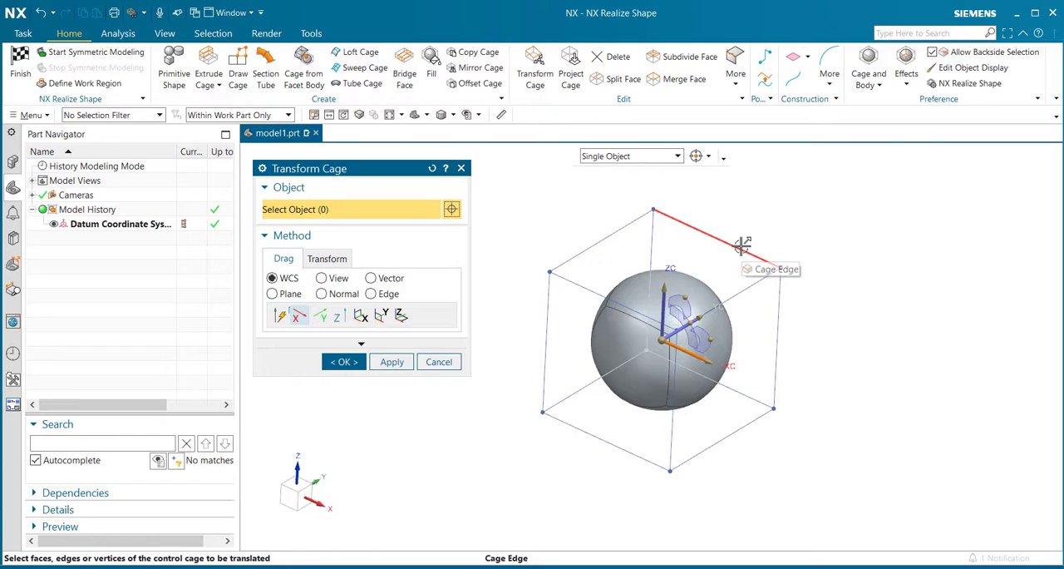
- Change the cage drag direction to Z and shift the upper cage edge on the positive Y side slightly downward
click(663, 308)
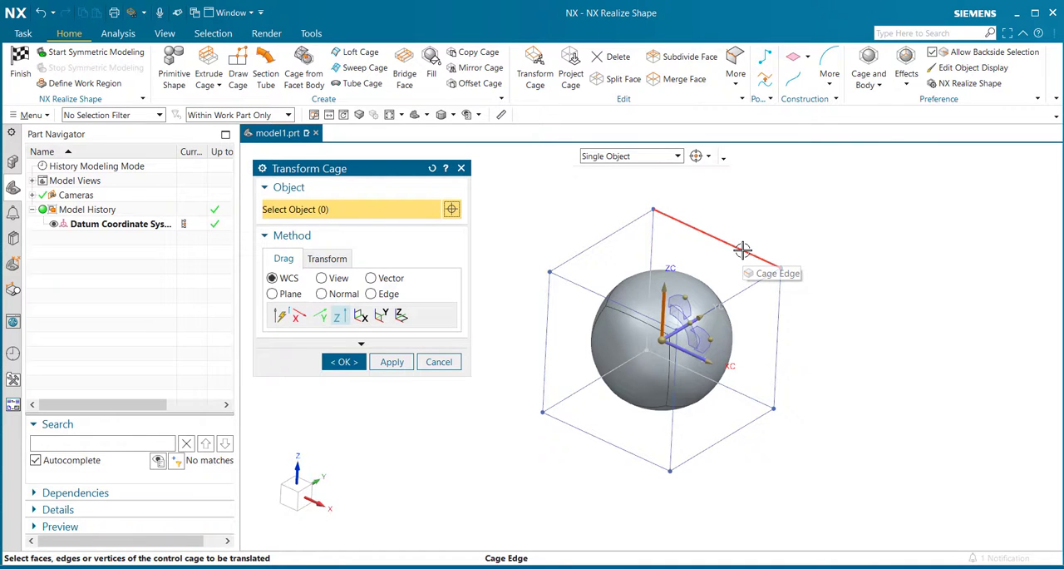
drag(743, 251, 739, 307)
drag(796, 284, 775, 262)
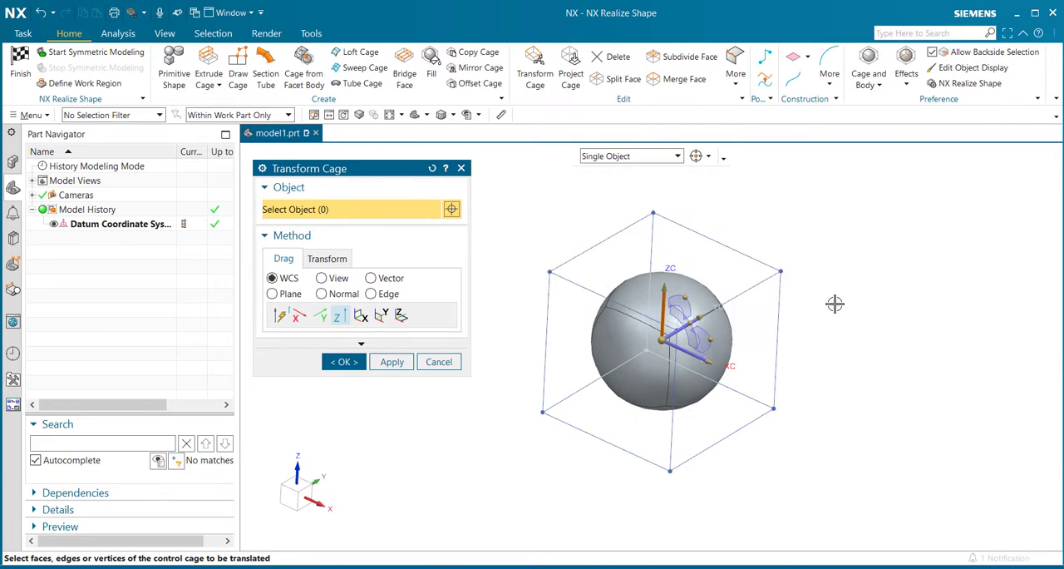
- Move the upper cage vertex at the negative X, positive Y corner slightly down along Z and accept the cage transform
click(654, 214)
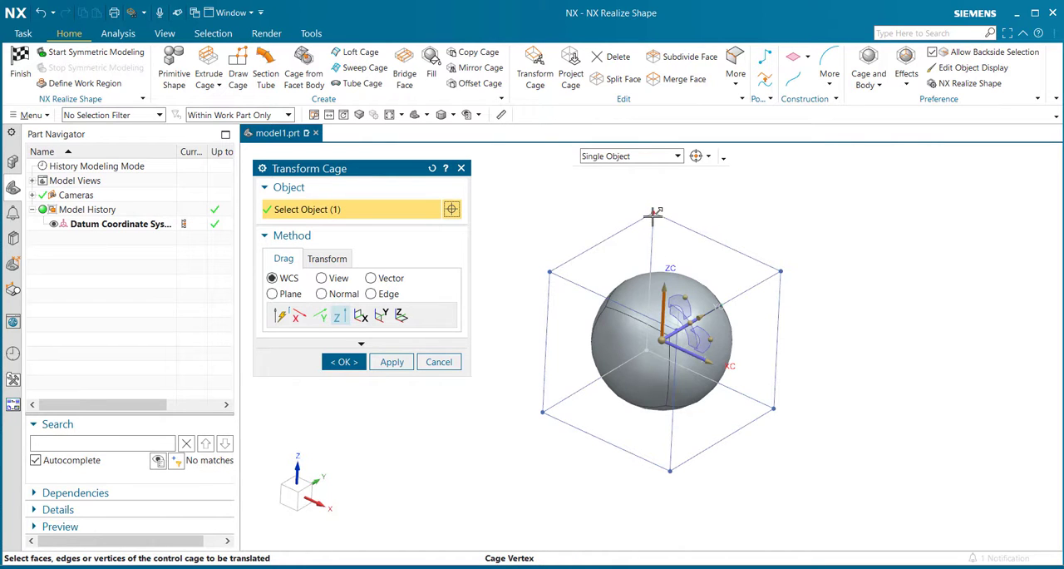
drag(646, 214, 829, 226)
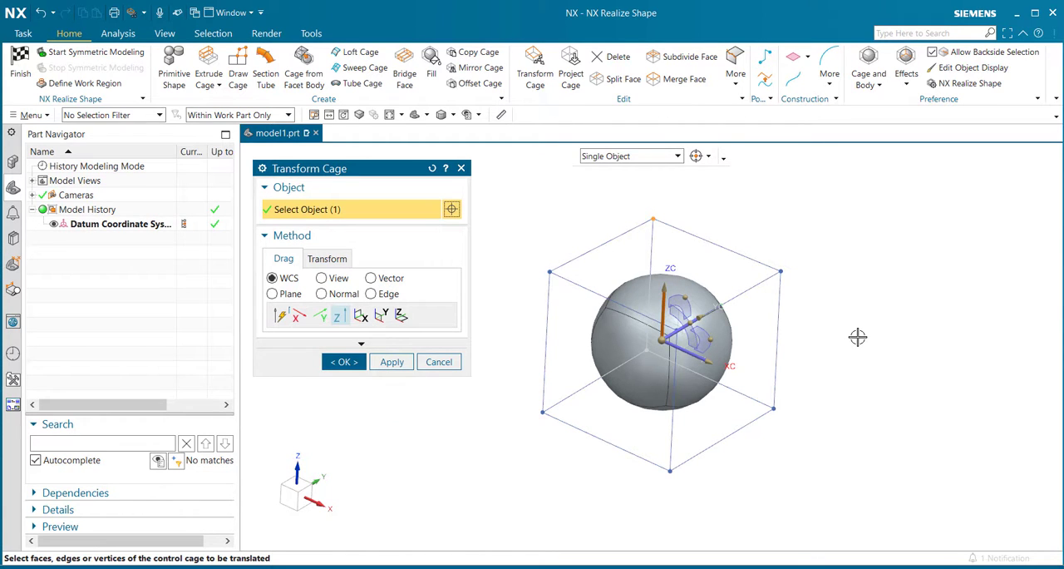
middle_drag(864, 309, 802, 313)
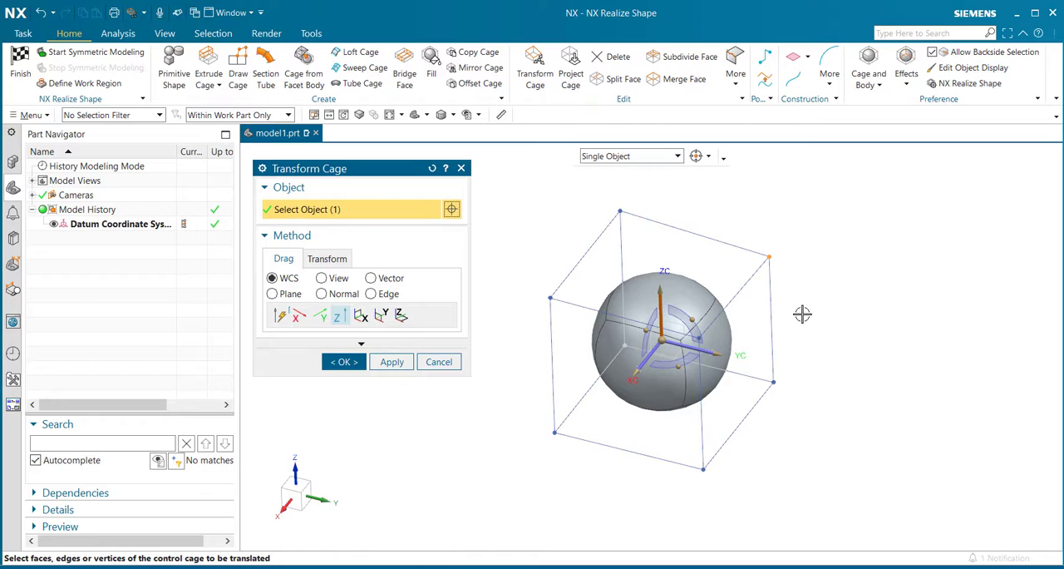
click(336, 359)
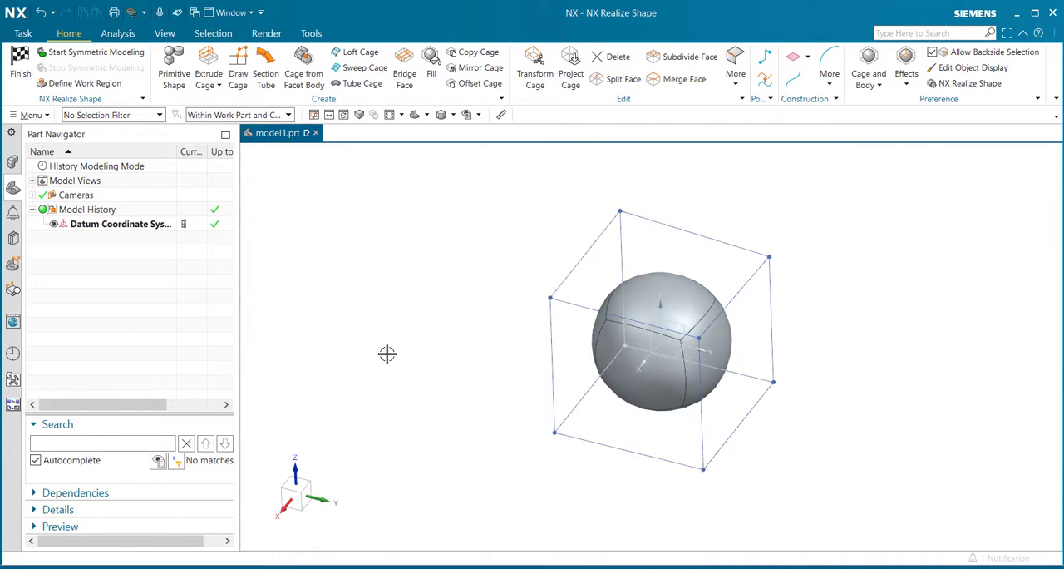
- Finish the NX Realize Shape task and highlight the resulting Subdivision Body from the model history
click(24, 72)
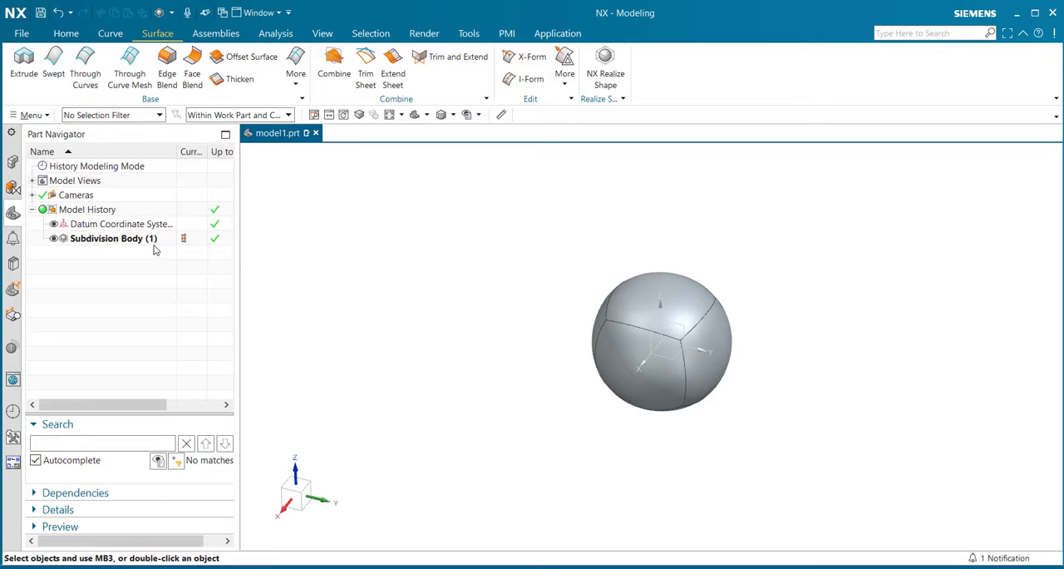
click(78, 240)
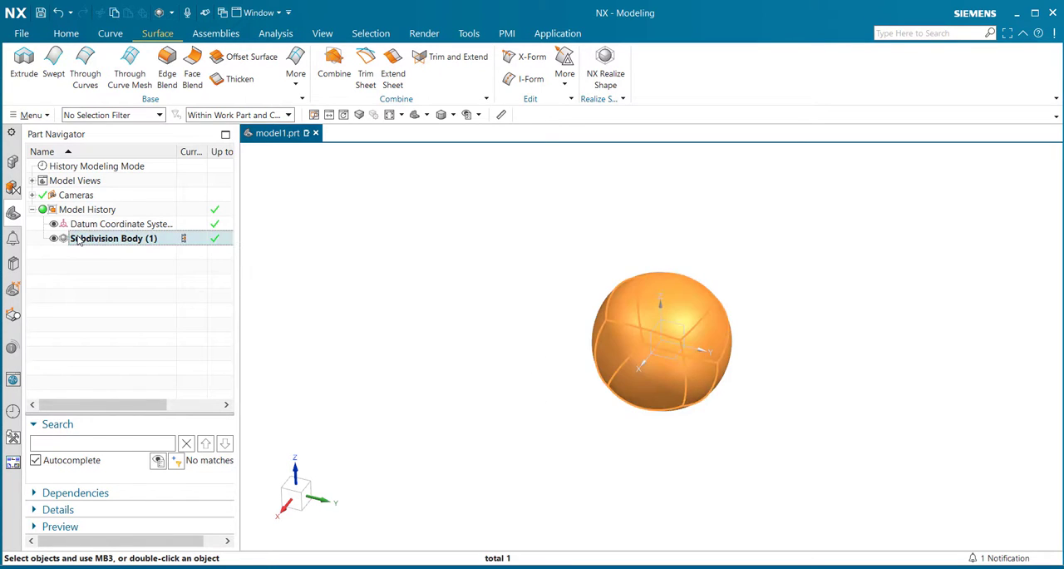
key(Escape)
mouse_move(433, 402)
middle_down()
mouse_move(454, 354)
mouse_move(428, 408)
mouse_move(449, 412)
middle_up()
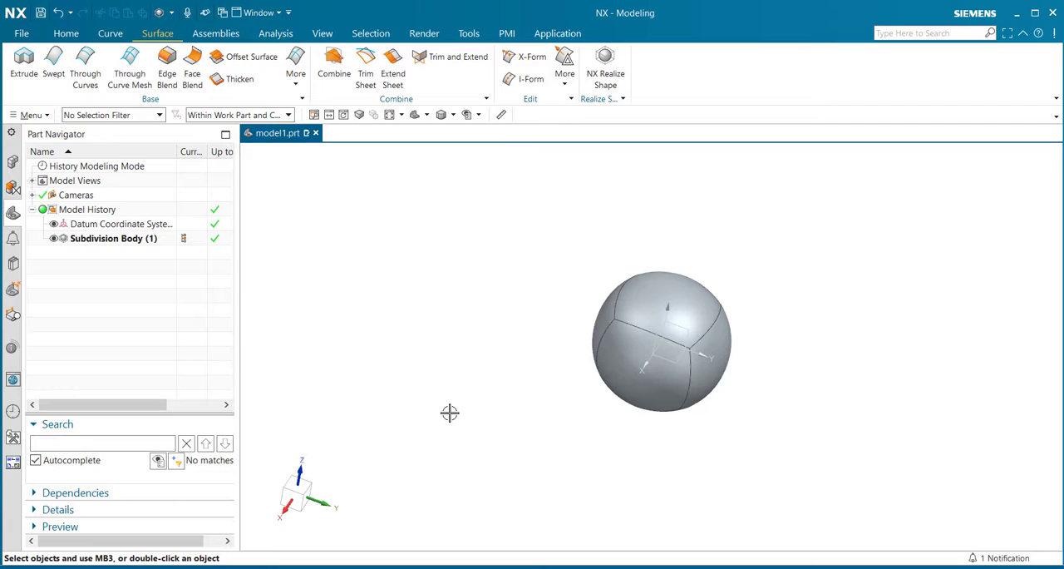
- Reopen the Subdivision Body with Edit with Rollback to view its control cage, and exit the task without transforming it
click(125, 240)
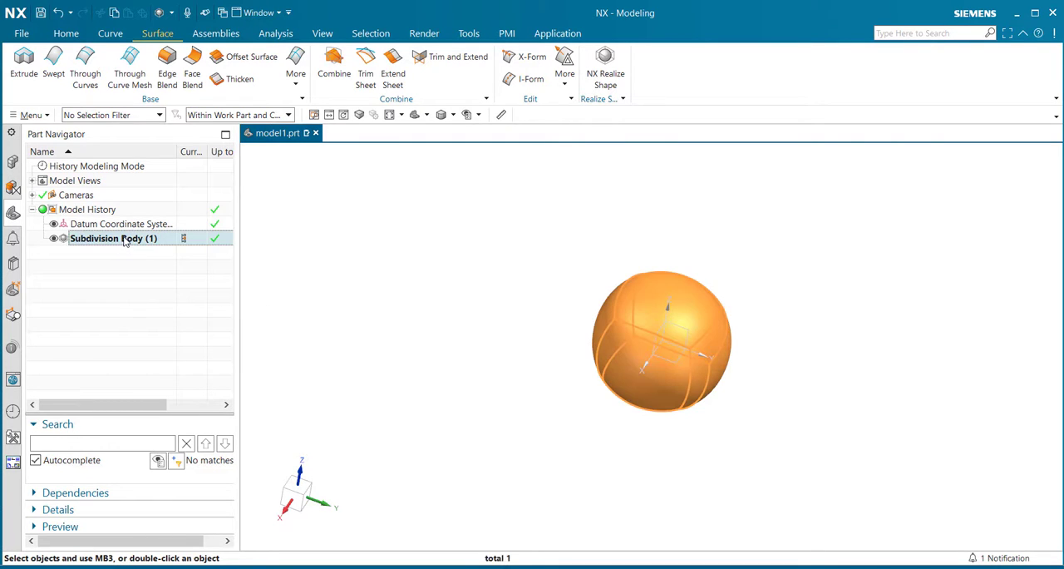
right_click(125, 240)
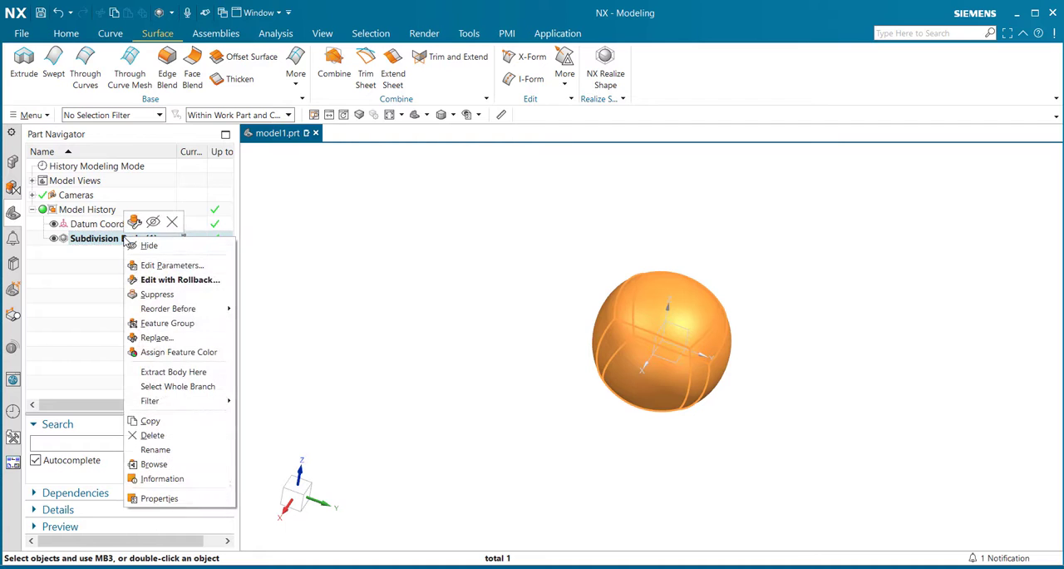
click(209, 287)
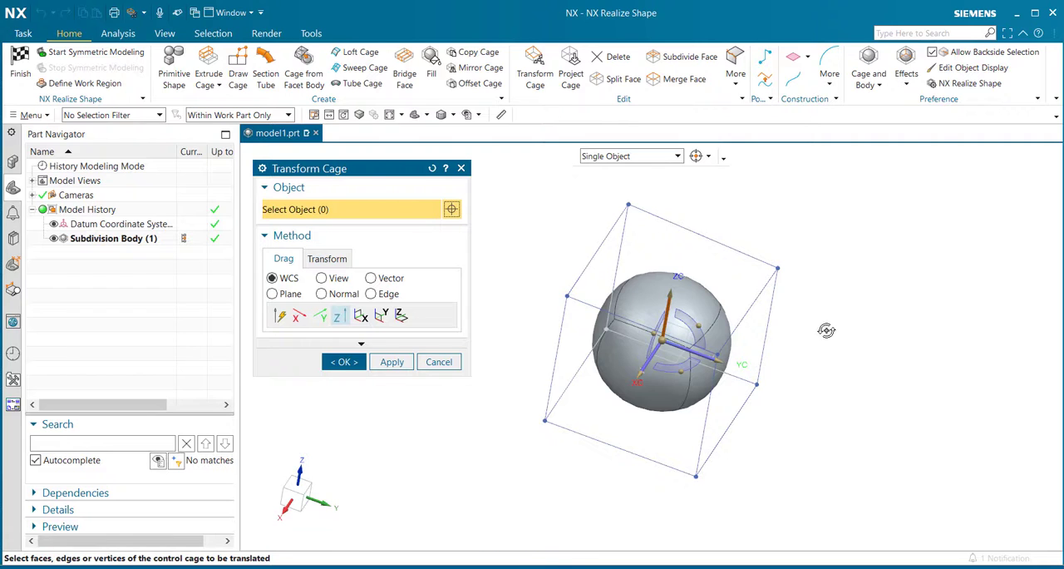
middle_drag(827, 331, 805, 348)
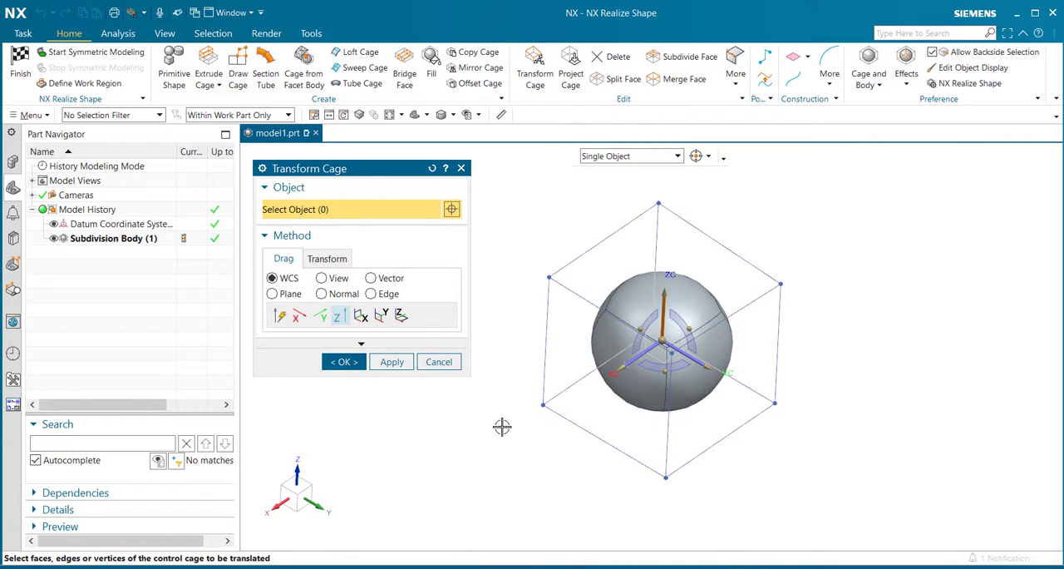
click(440, 364)
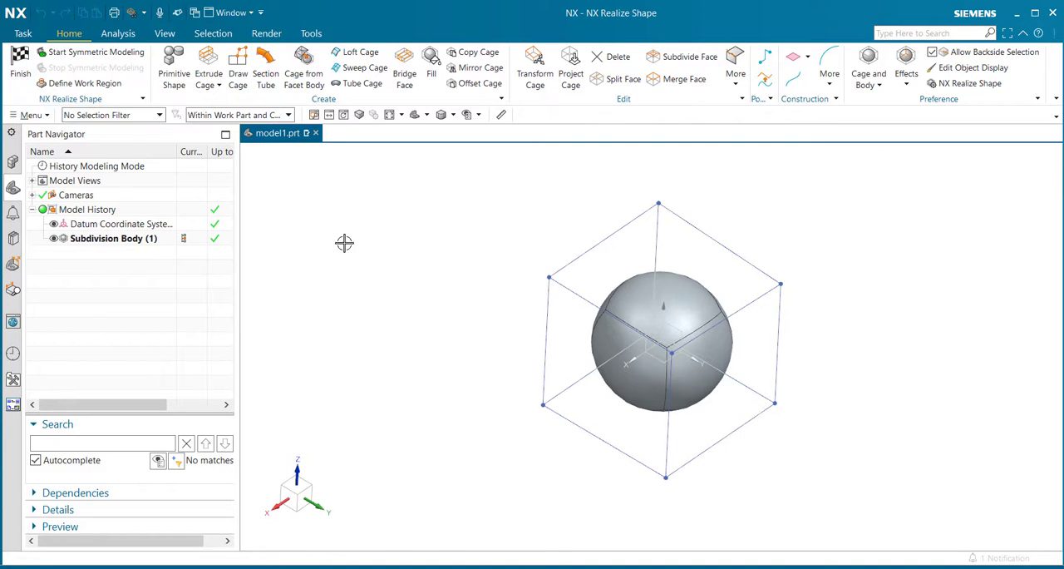
click(24, 72)
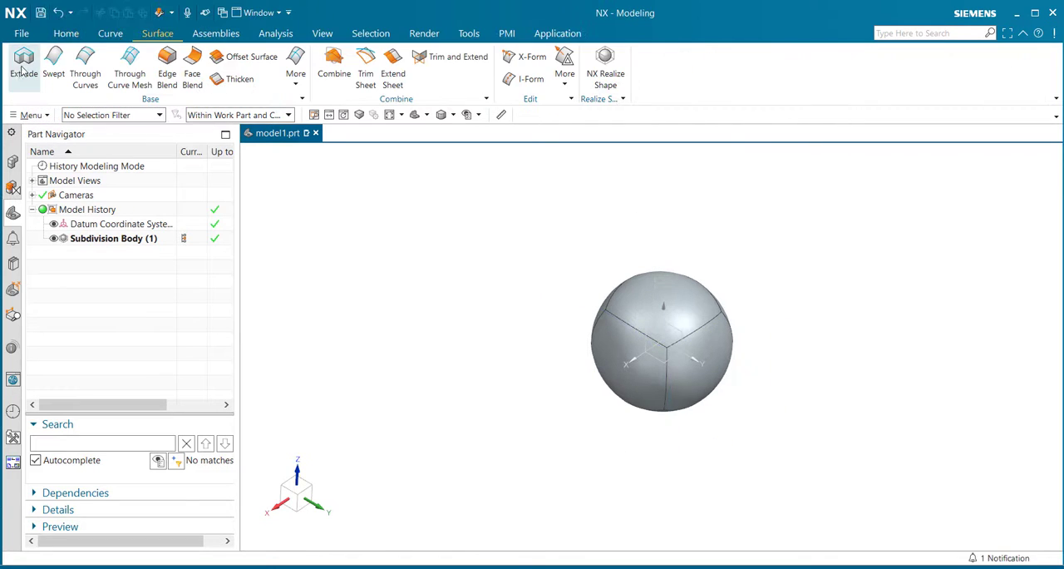
- Delete the Subdivision Body from the model history
click(112, 240)
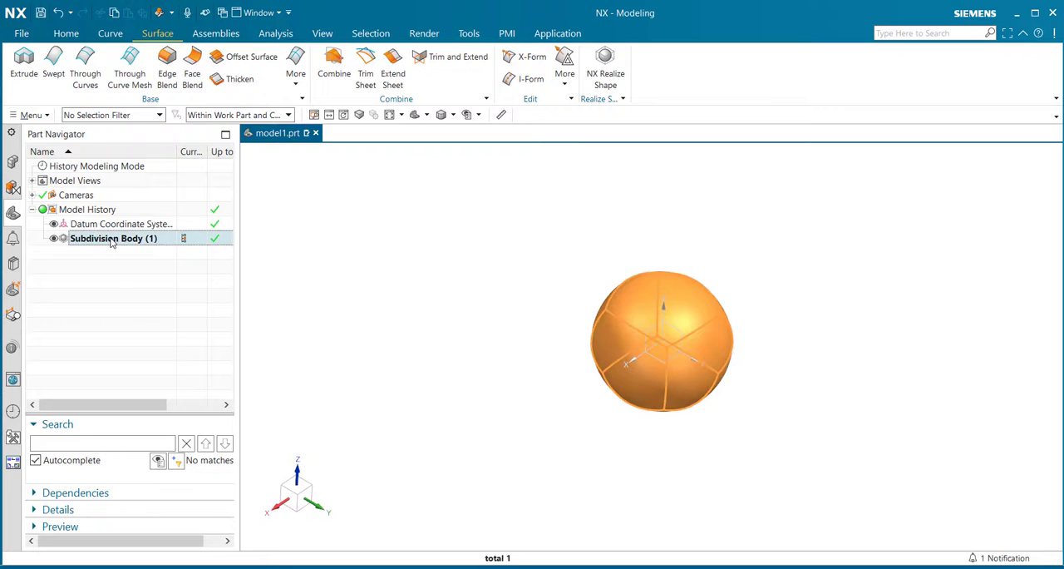
right_click(114, 241)
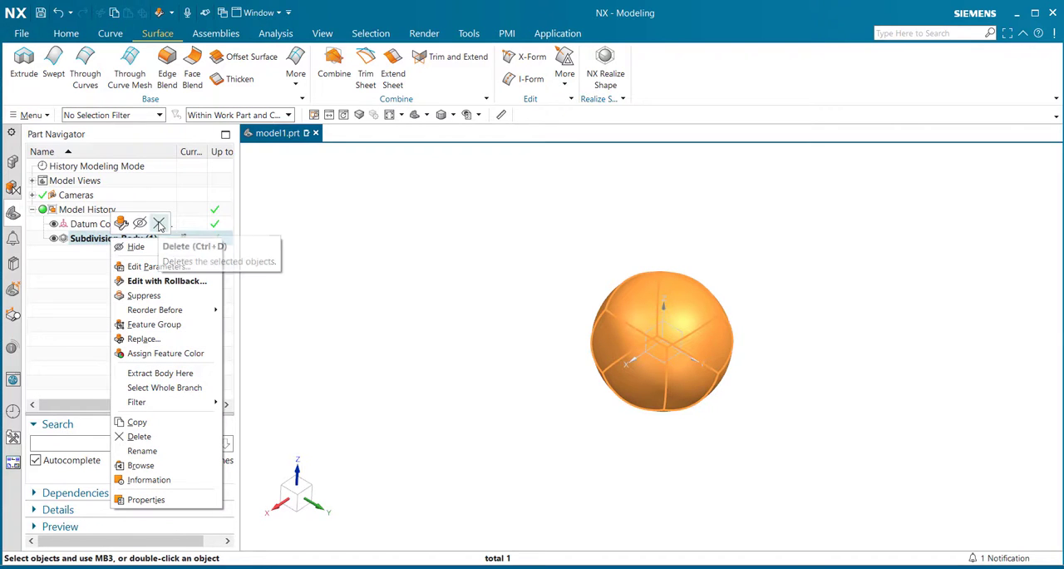
click(158, 223)
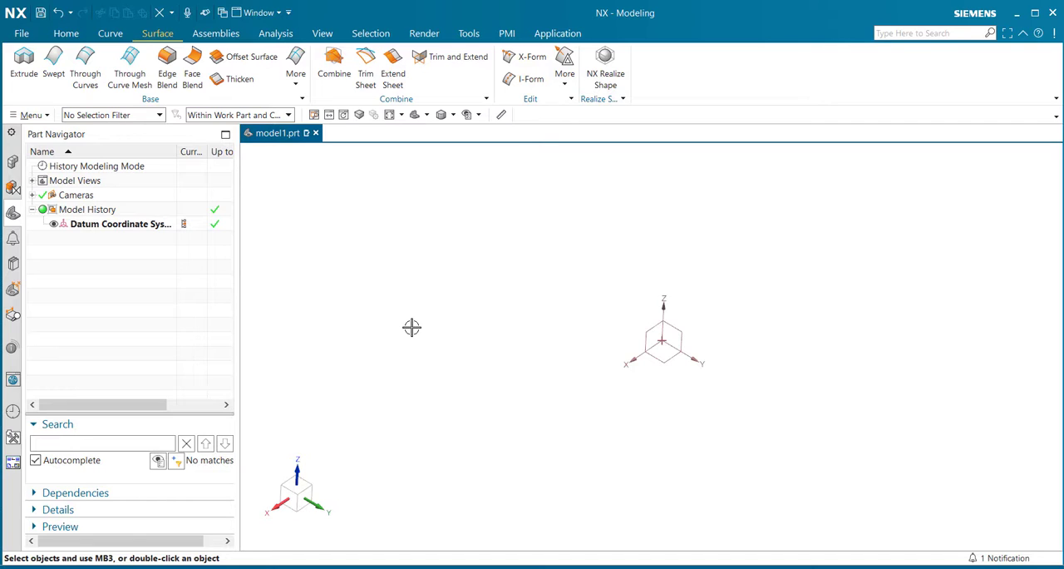
- Start a Raster Image in the trimetric view and specify the XC-ZC plane as its target plane
key(Home)
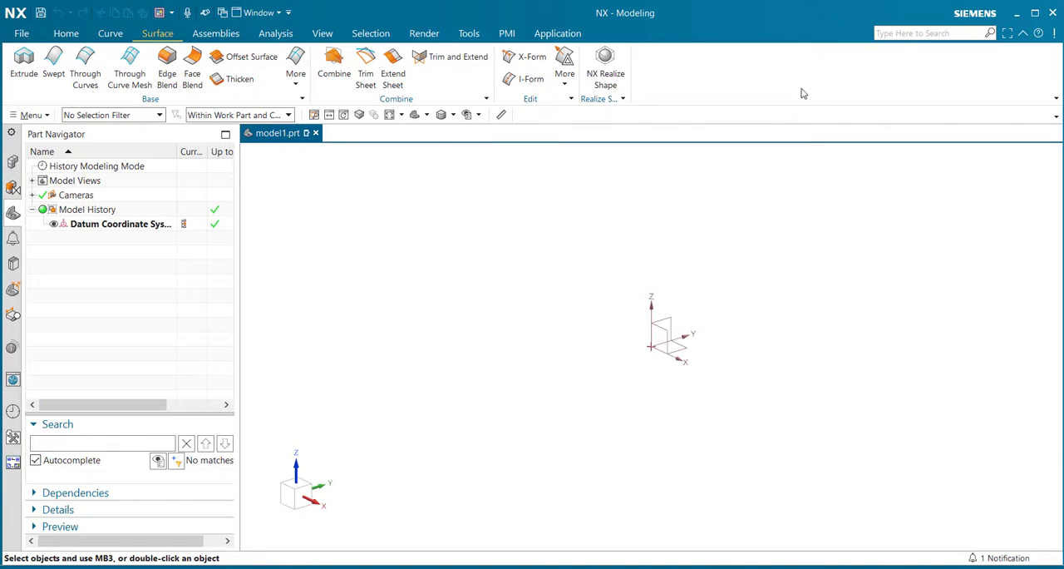
click(471, 34)
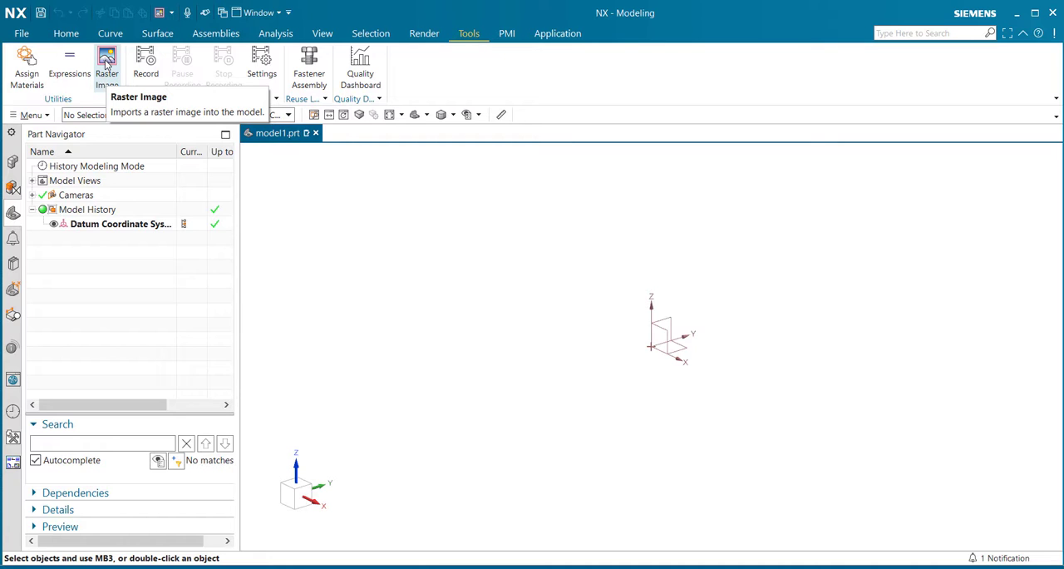
click(106, 67)
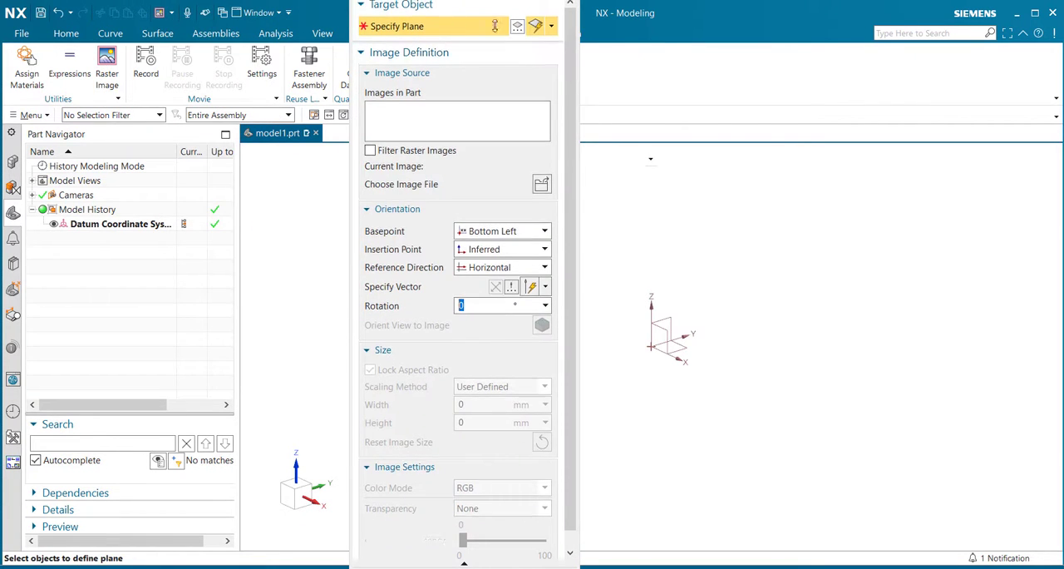
drag(493, 121, 480, 70)
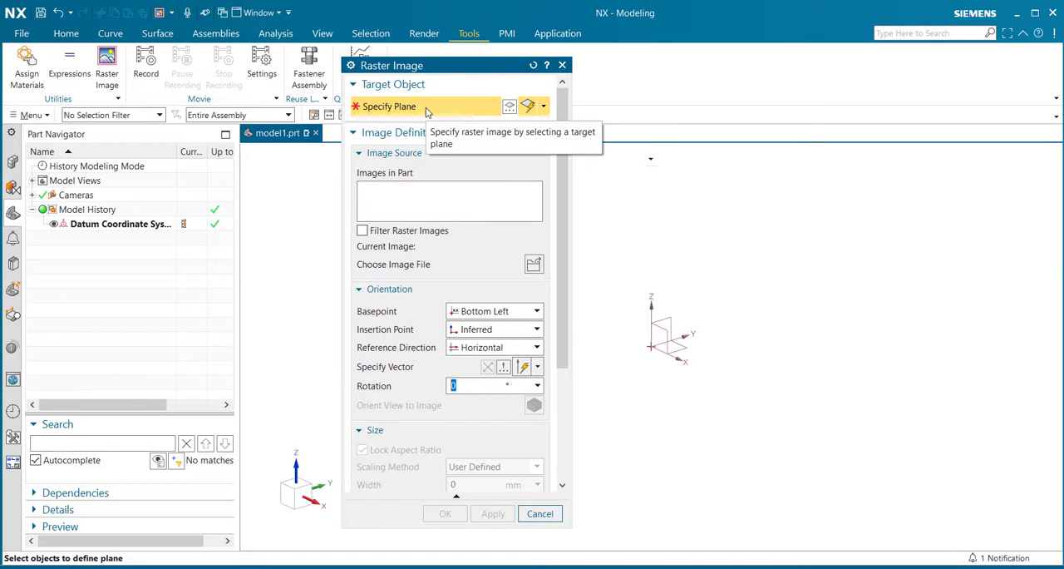
click(543, 106)
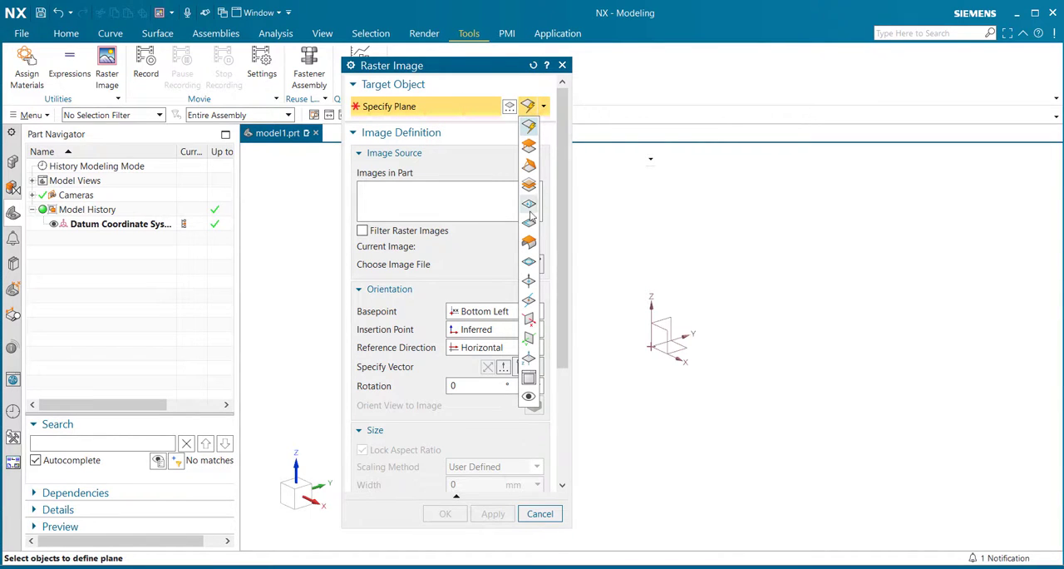
click(530, 341)
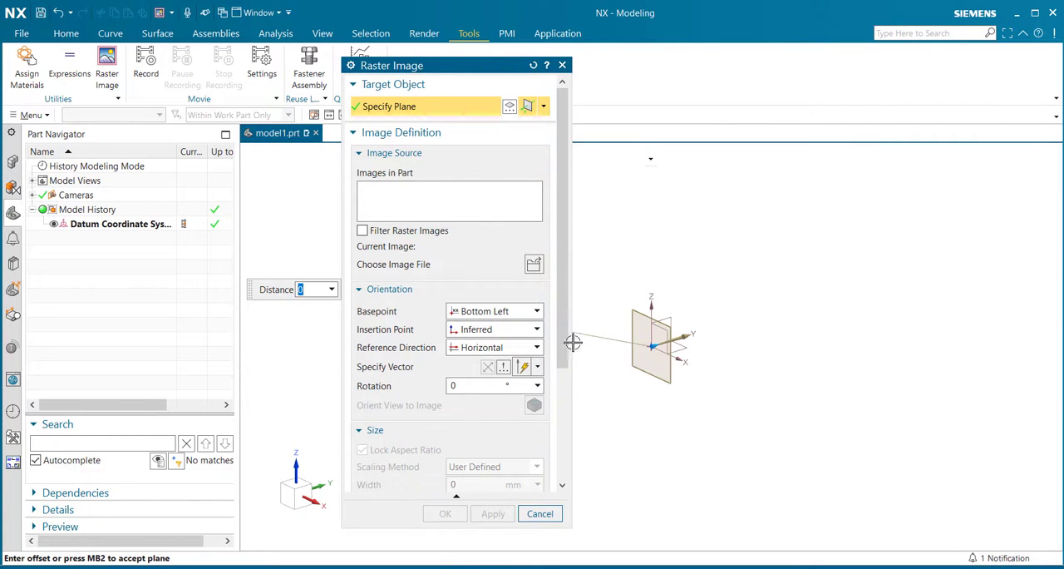
- Load Front View Rear View Mirror.jpg as the raster image's source file
mouse_move(493, 73)
mouse_down()
mouse_move(410, 75)
mouse_move(480, 84)
mouse_up()
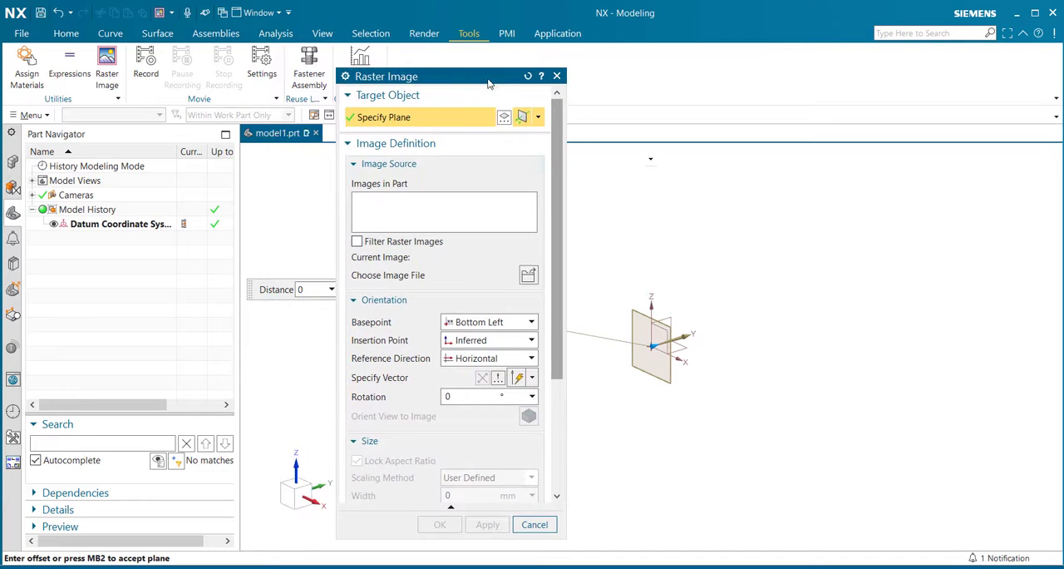
drag(260, 288, 747, 277)
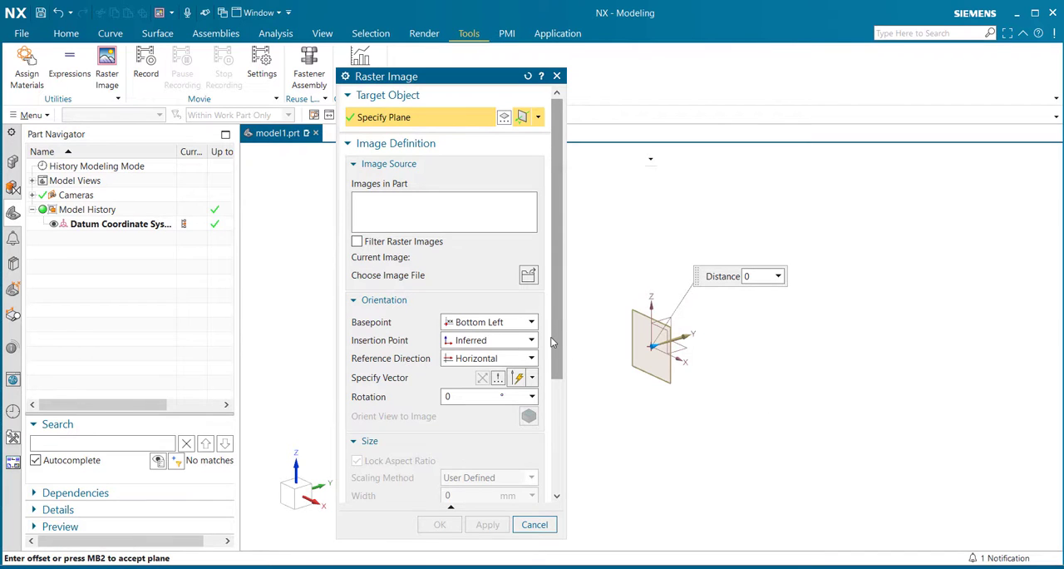
click(528, 277)
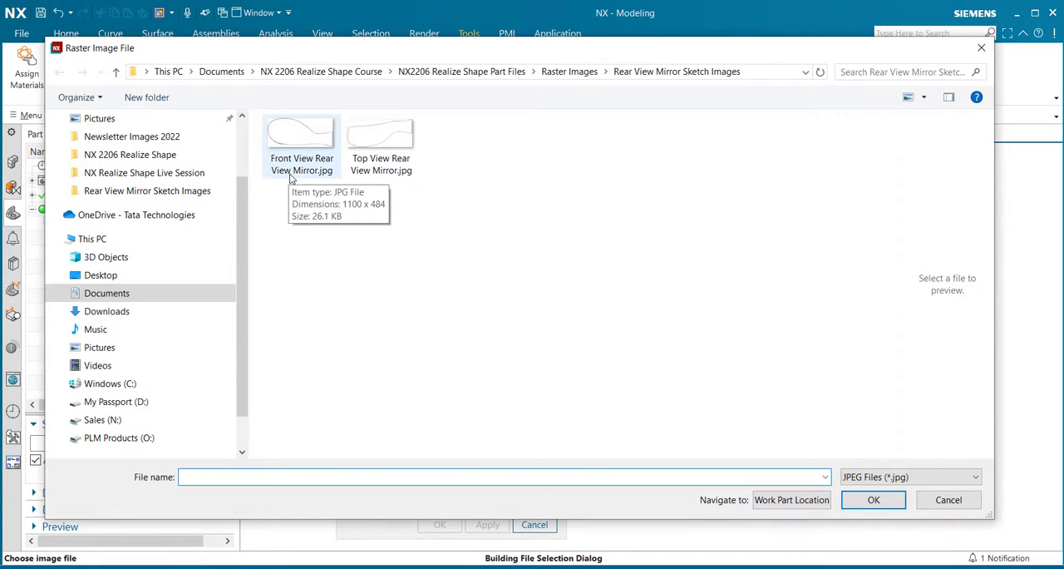
click(308, 149)
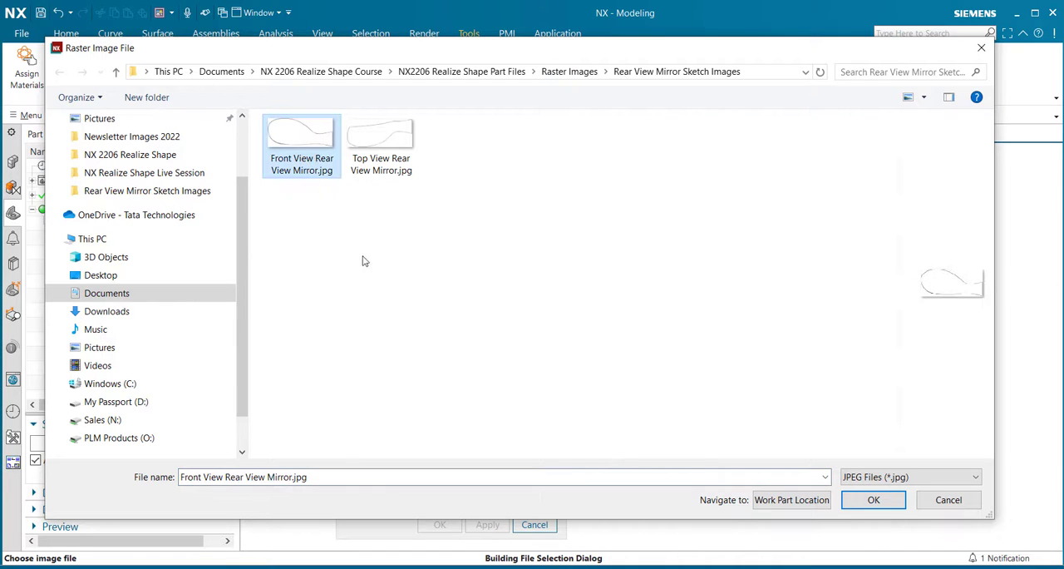
click(874, 500)
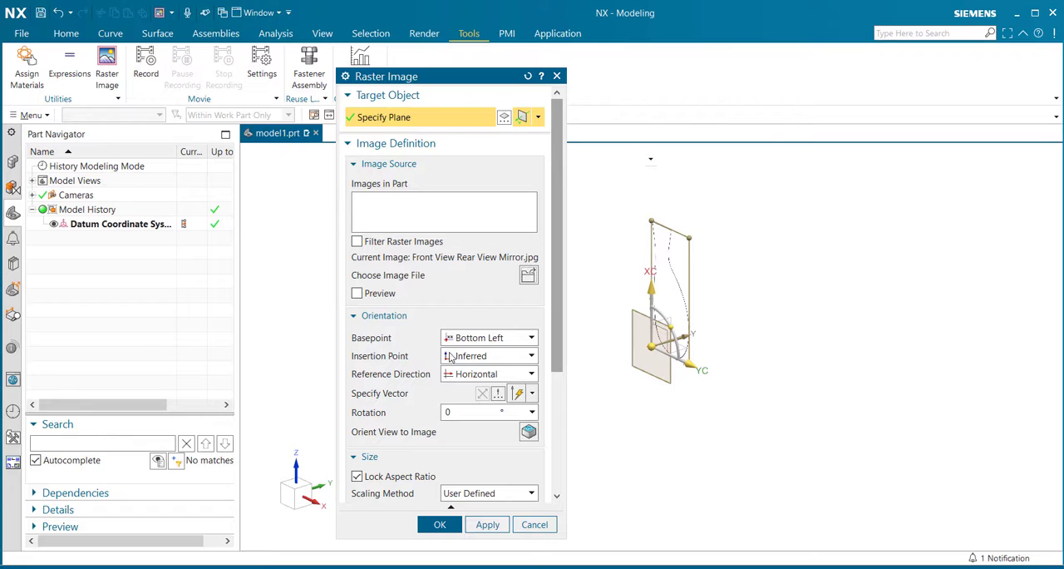
- Set the front-view image's basepoint to Bottom Right and its overall translucency to 45, and apply it
click(532, 338)
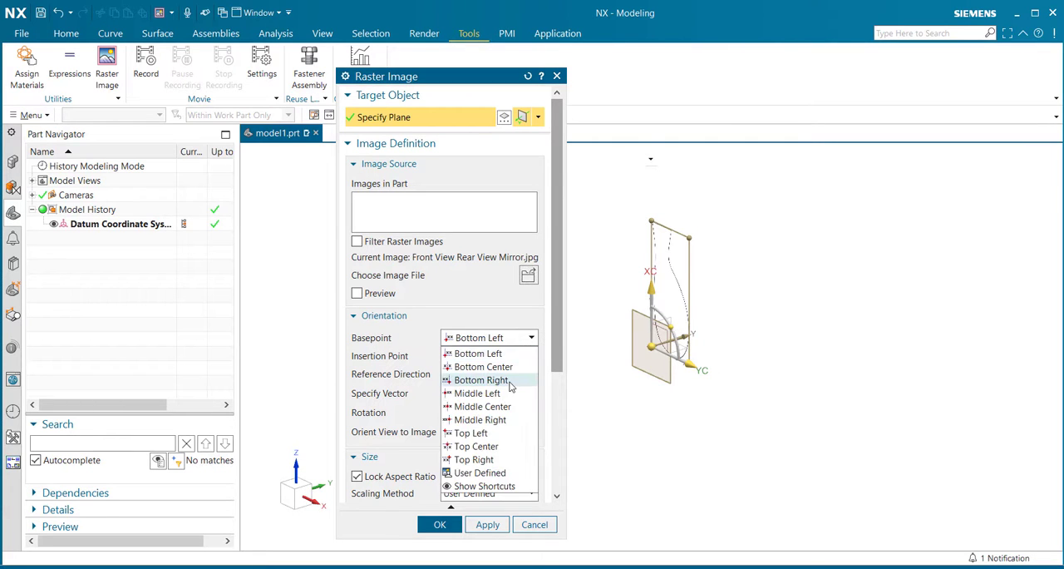
click(479, 380)
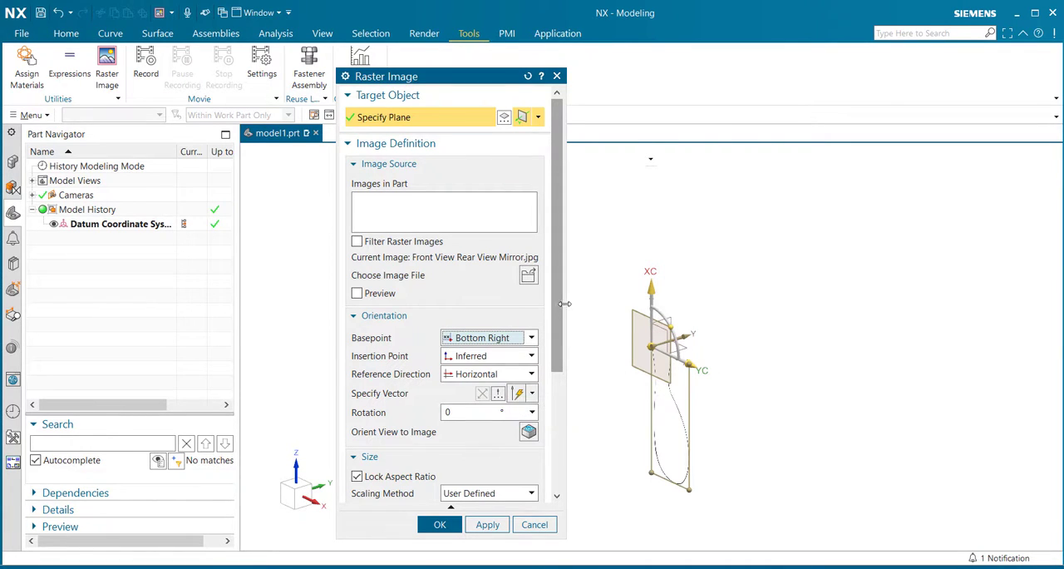
scroll(545, 389, down, 3)
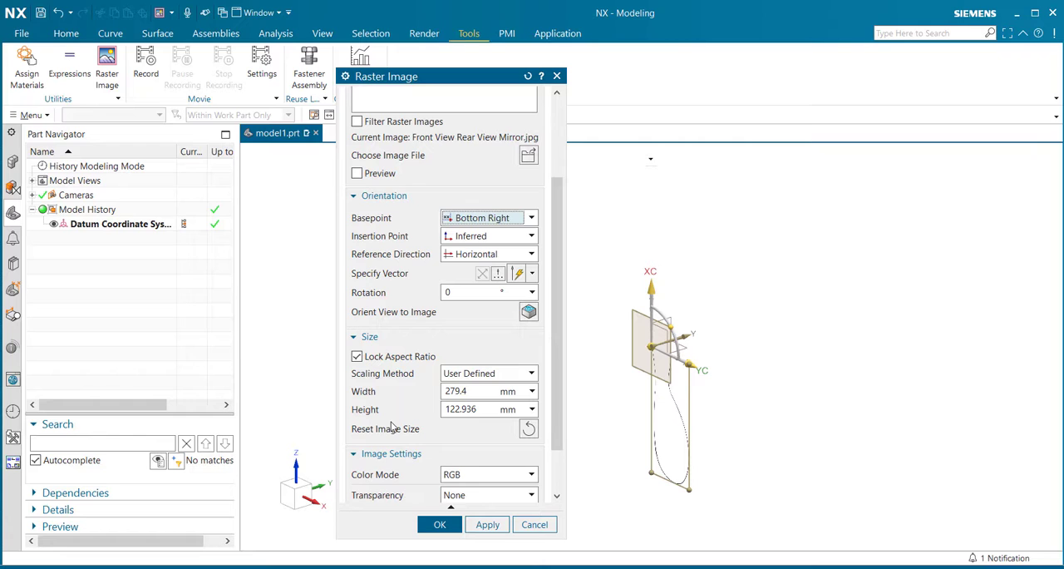
scroll(556, 385, down, 2)
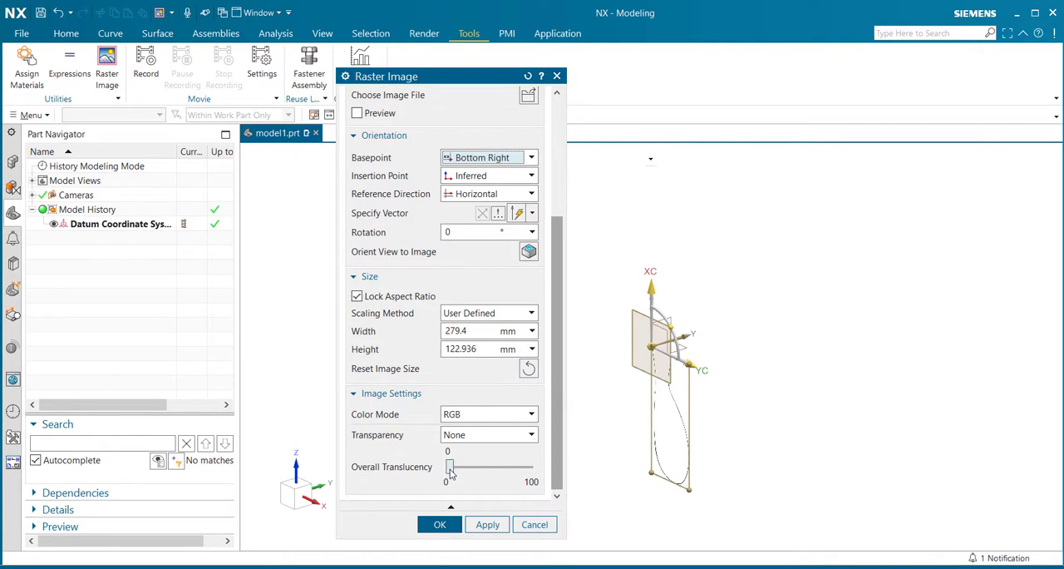
drag(450, 472, 486, 474)
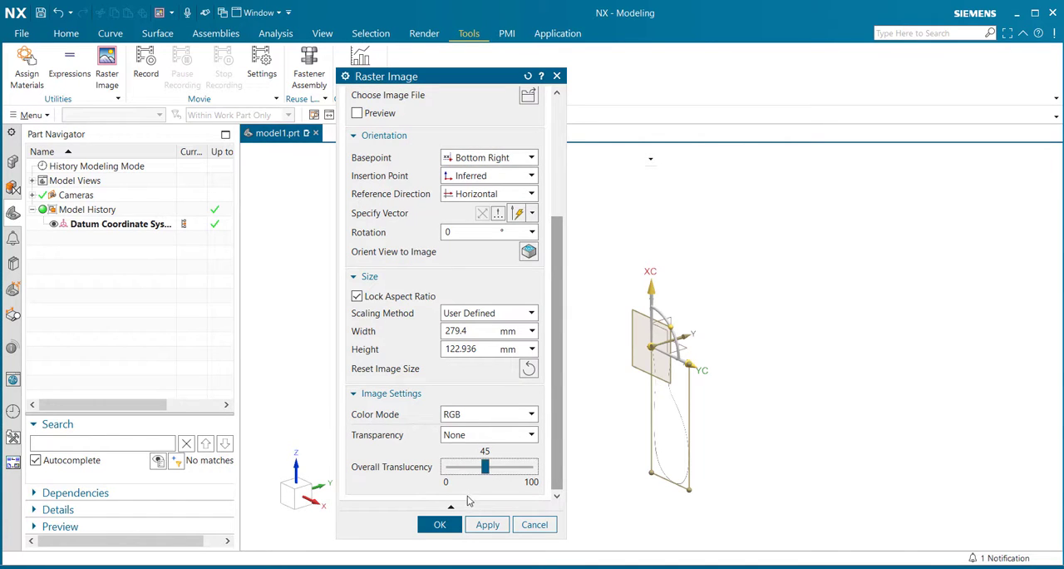
click(487, 525)
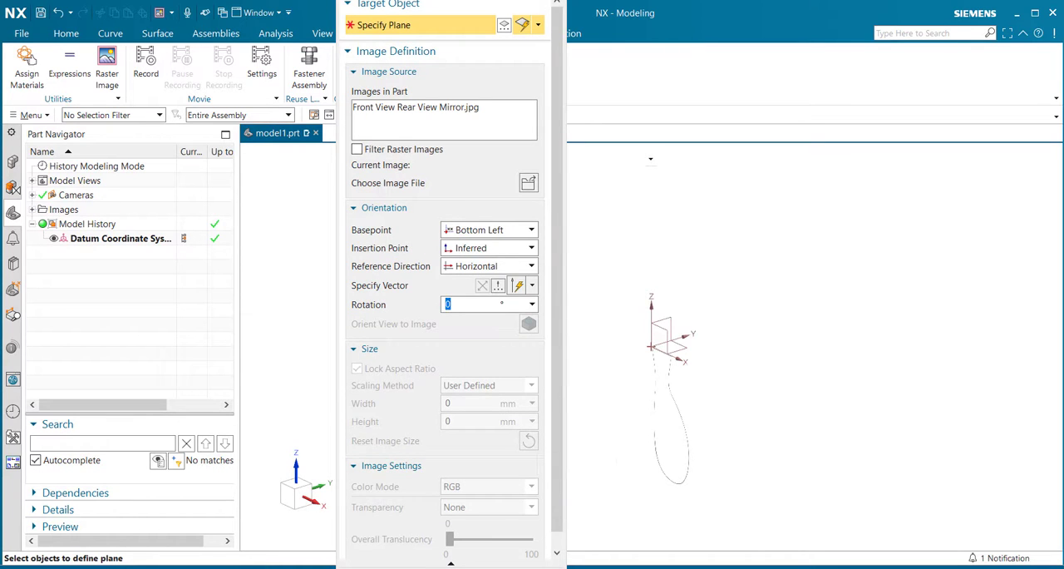
- Define a second raster image on the YC-ZC plane using Top View Rear View Mirror.jpg
drag(488, 3, 477, 71)
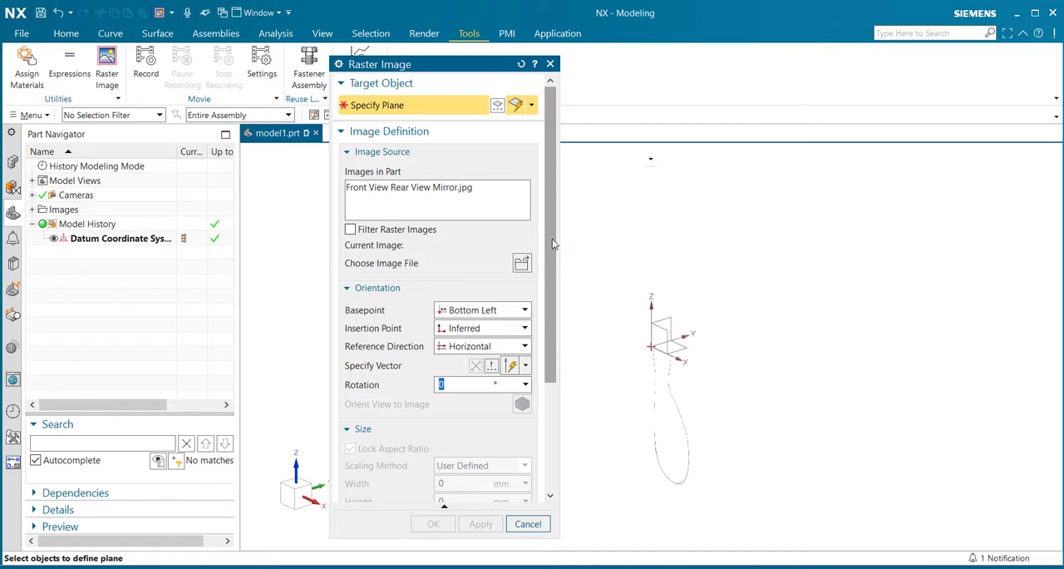
click(531, 106)
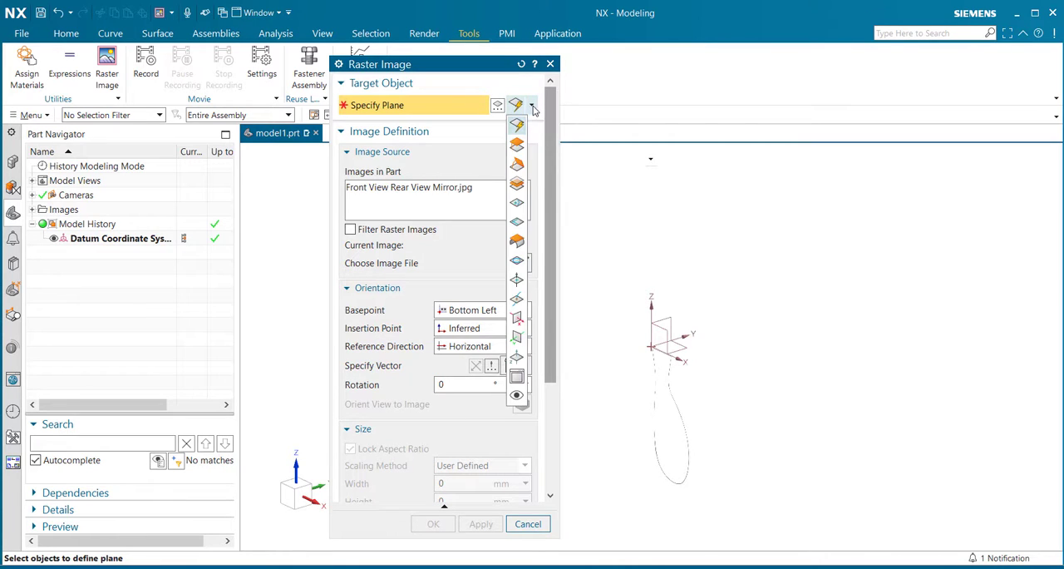
click(516, 318)
click(503, 311)
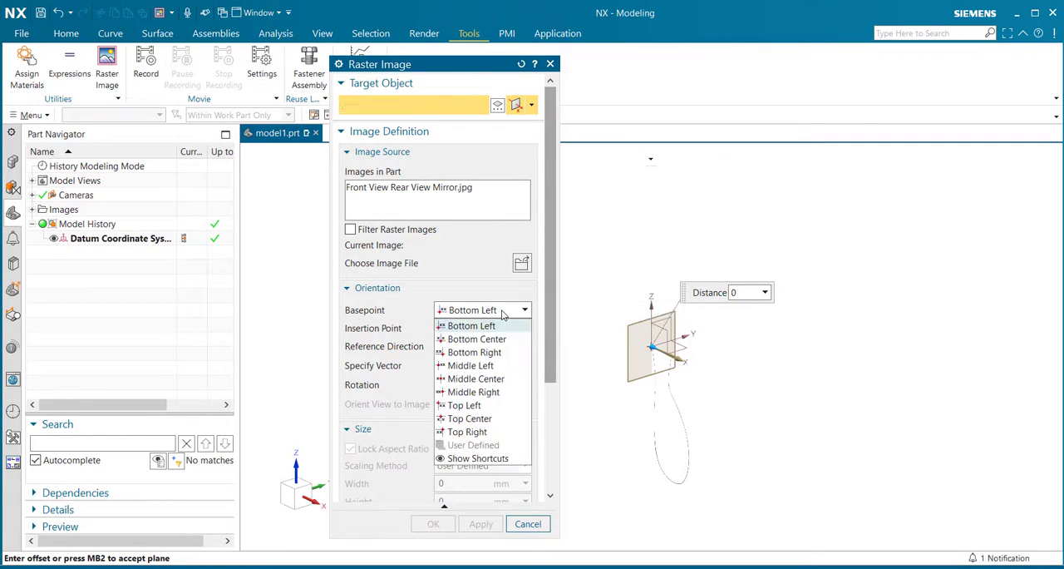
click(502, 354)
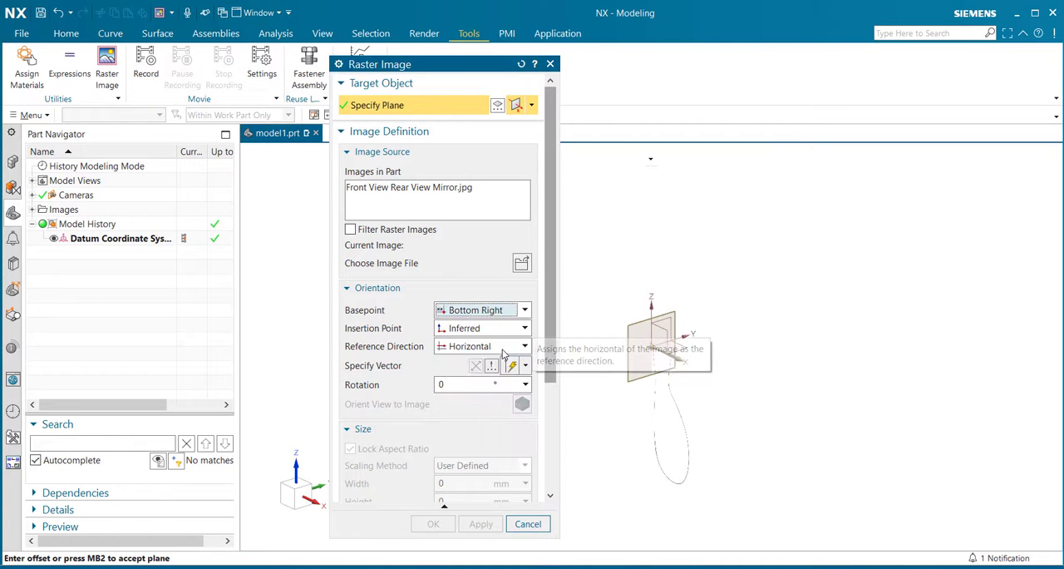
click(522, 264)
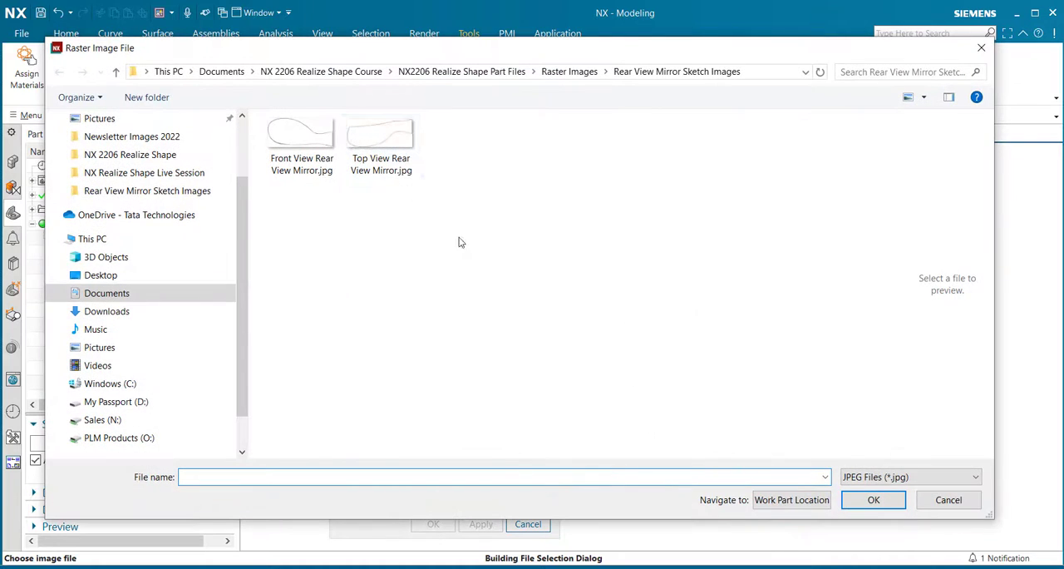
click(407, 167)
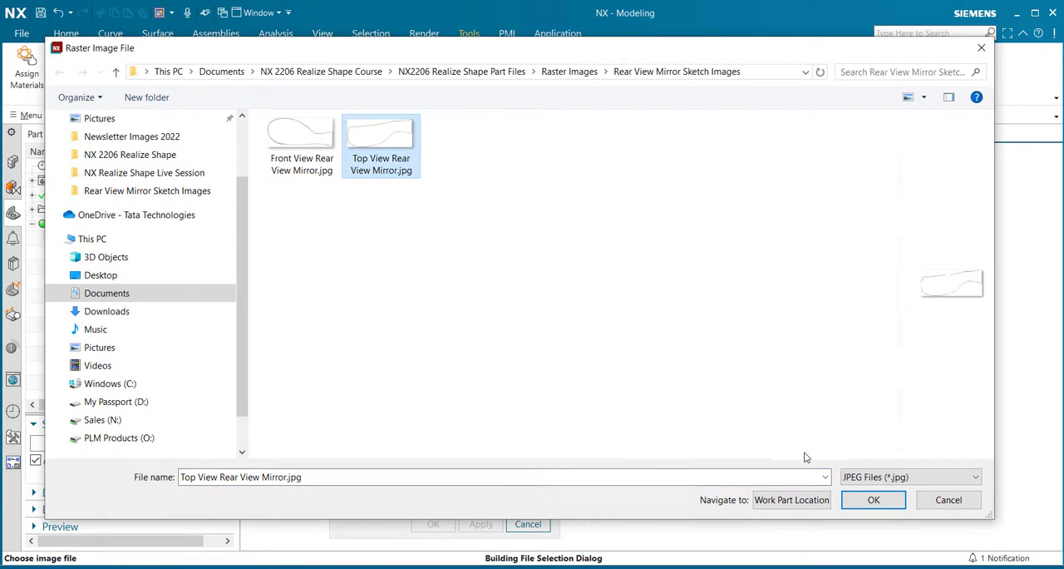
click(873, 499)
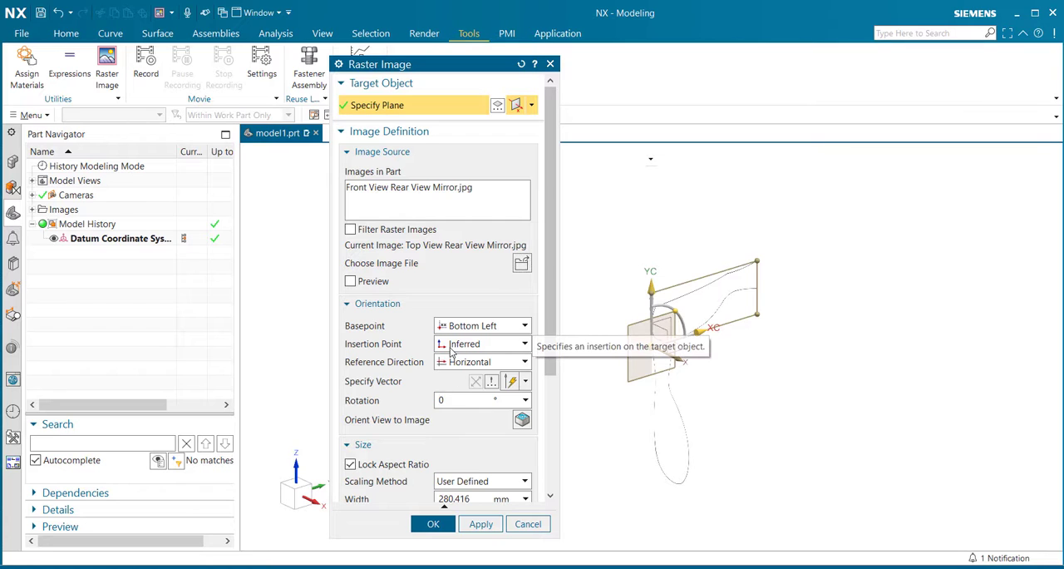
- Rotate the top-view image 90°, with its basepoint at Bottom Right and its overall translucency at 45
text(90)
key(Return)
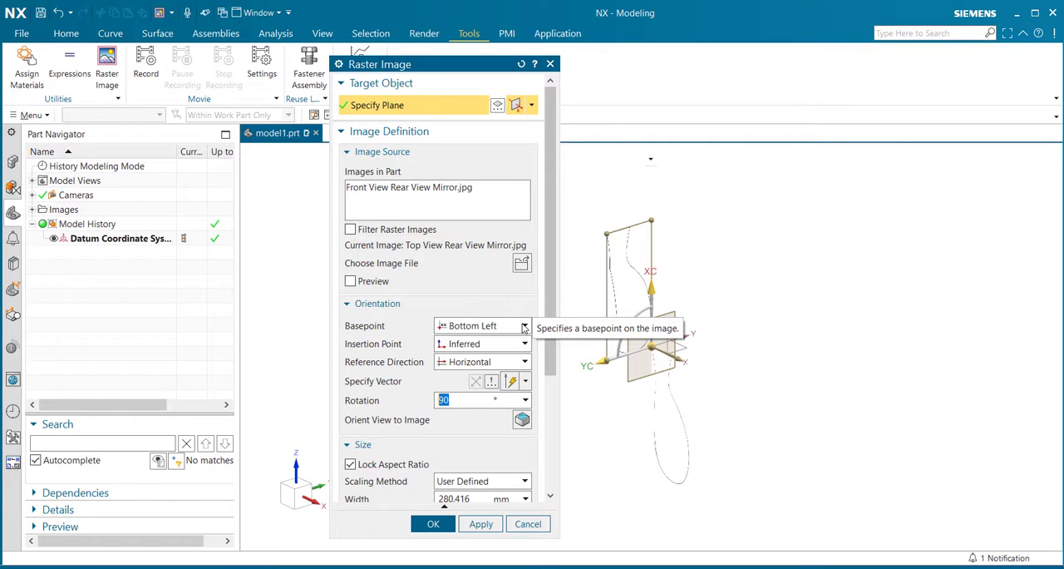
click(524, 326)
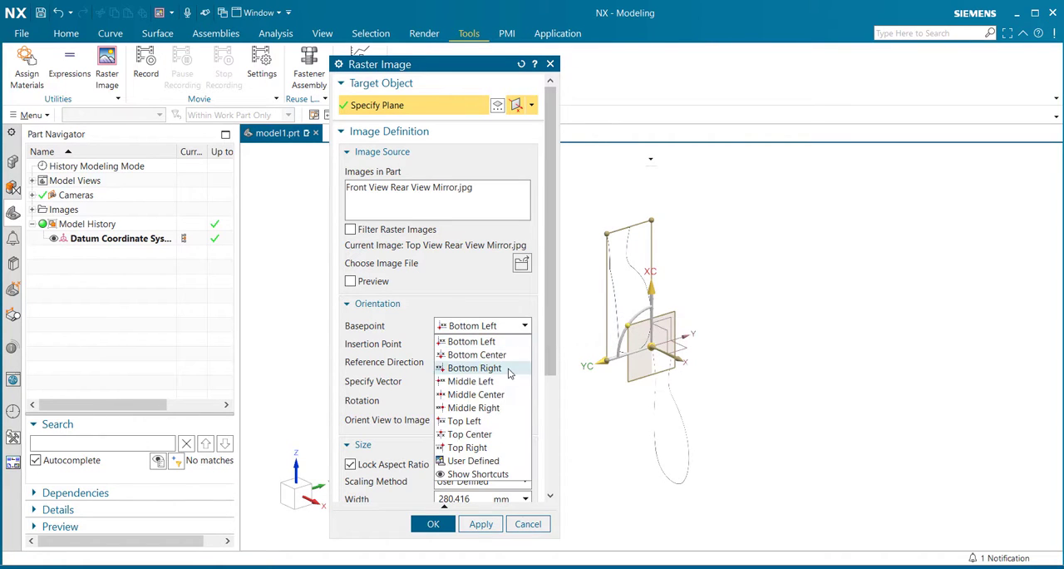
click(474, 368)
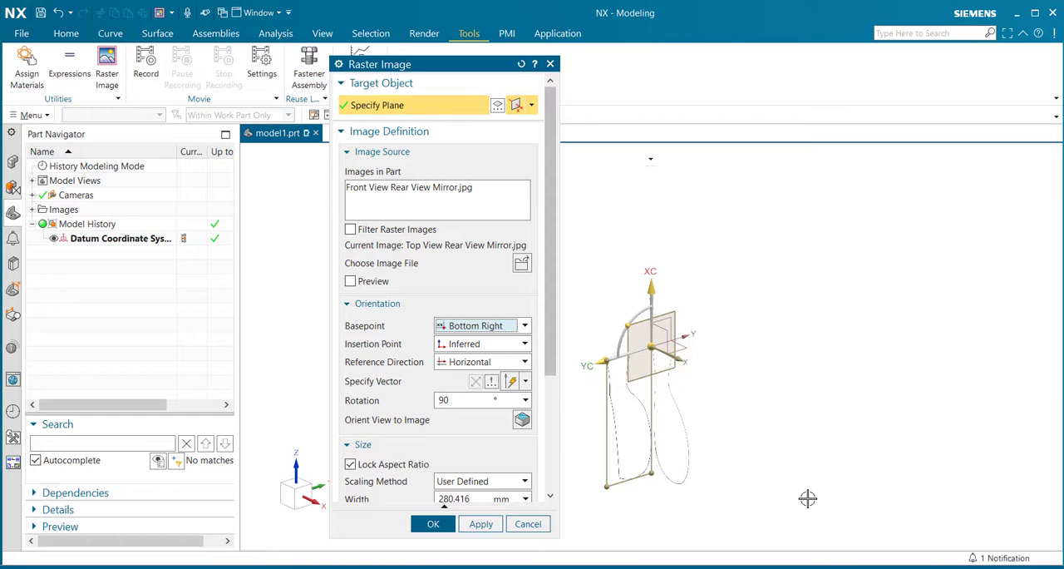
scroll(556, 363, down, 2)
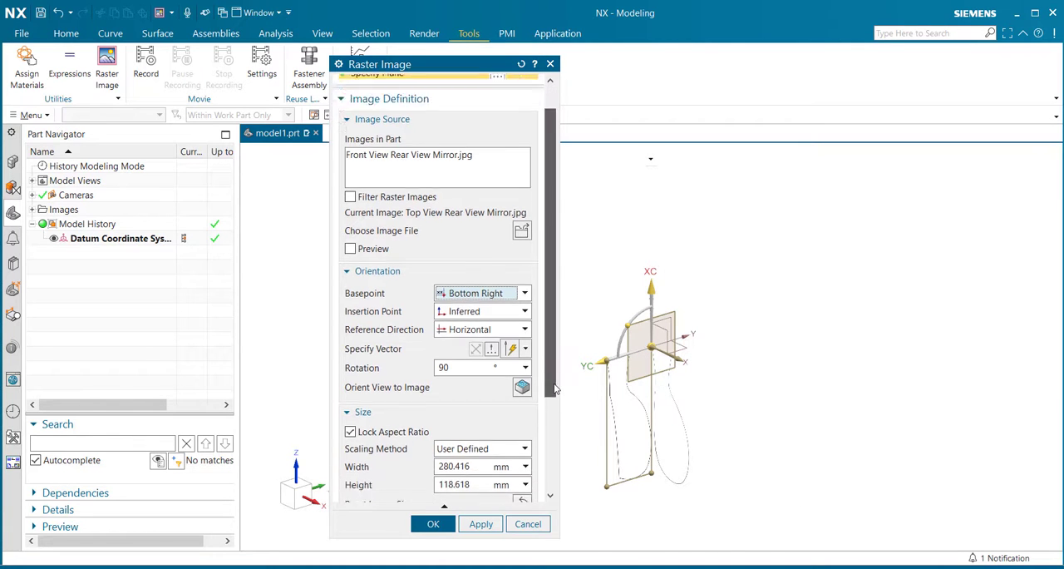
scroll(557, 414, down, 3)
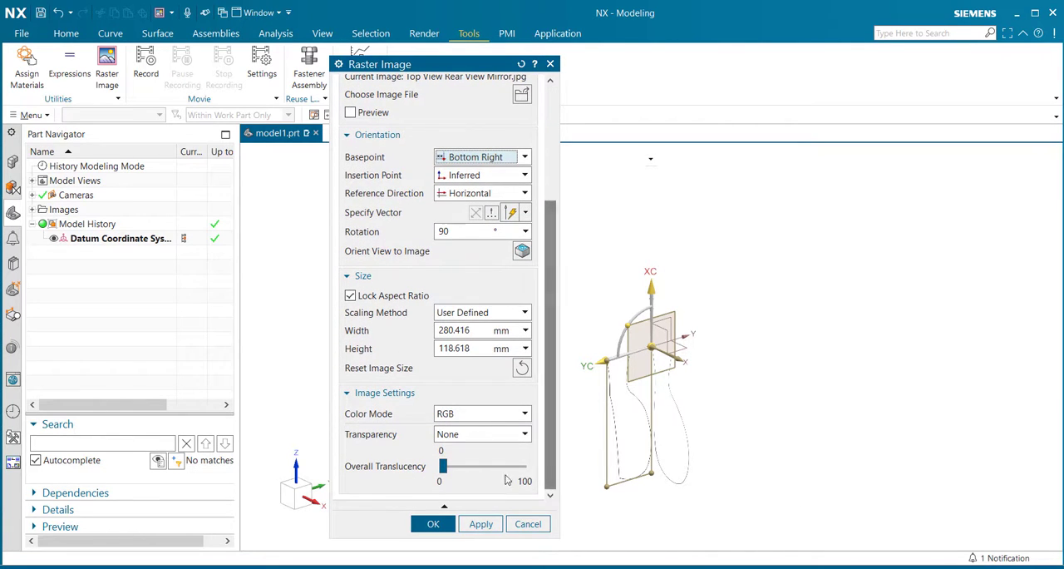
drag(444, 470, 486, 470)
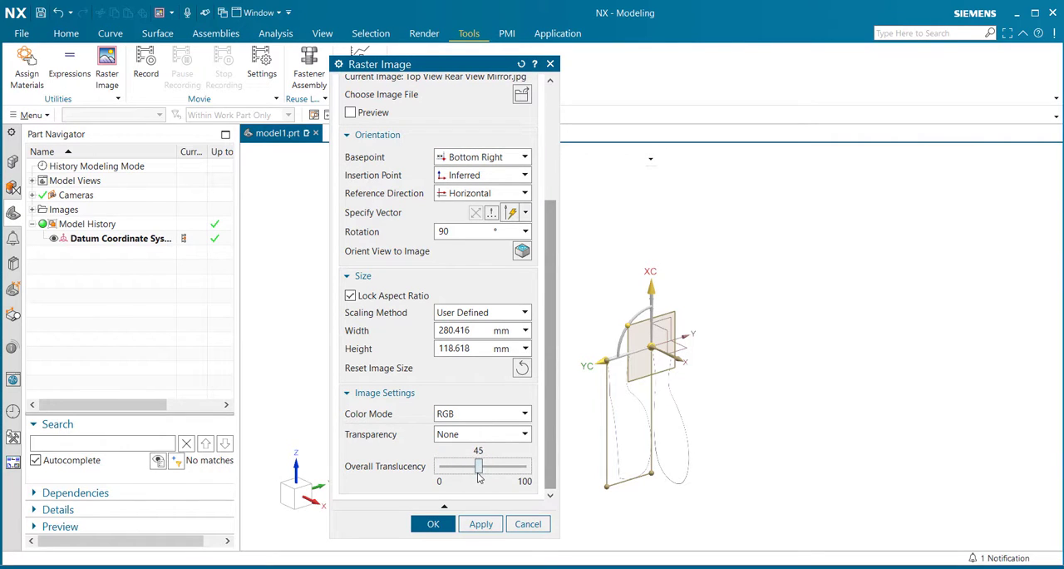
- Move the top-view image's insertion point along the YC-axis to about 88.8, across the front-view image, and accept the raster image
scroll(587, 399, up, 3)
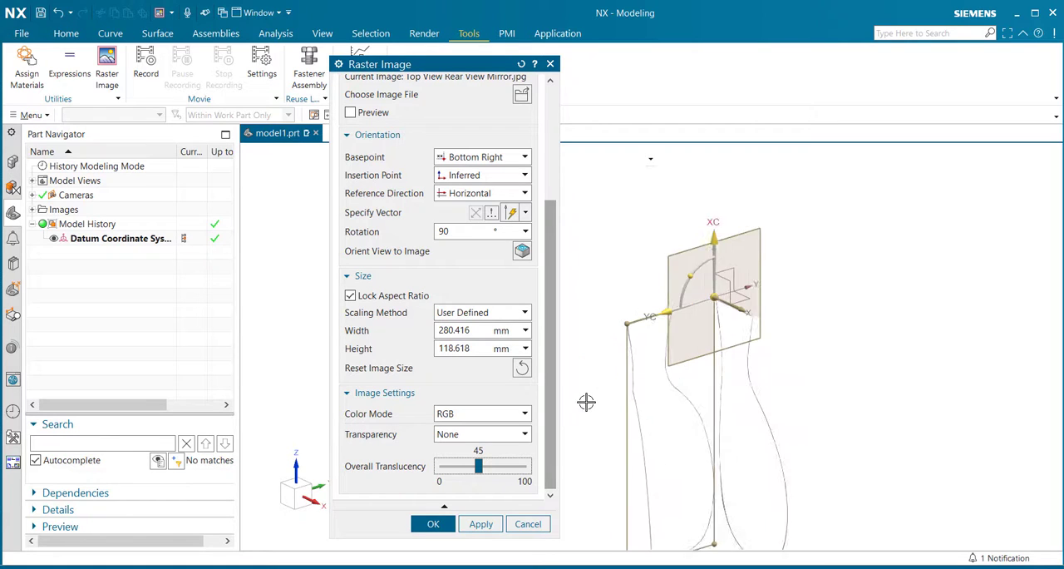
scroll(701, 335, up, 3)
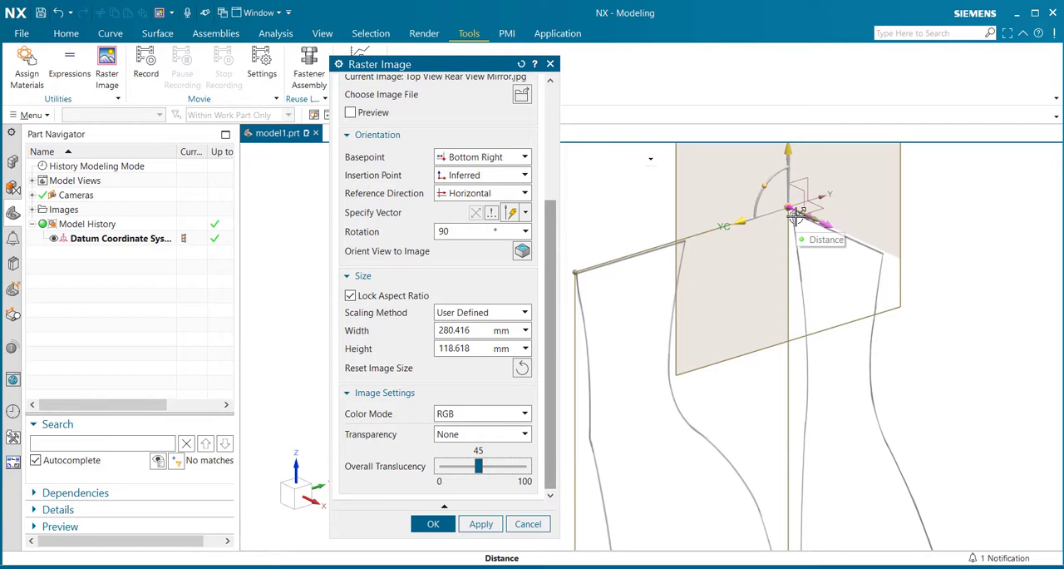
scroll(728, 158, up, 1)
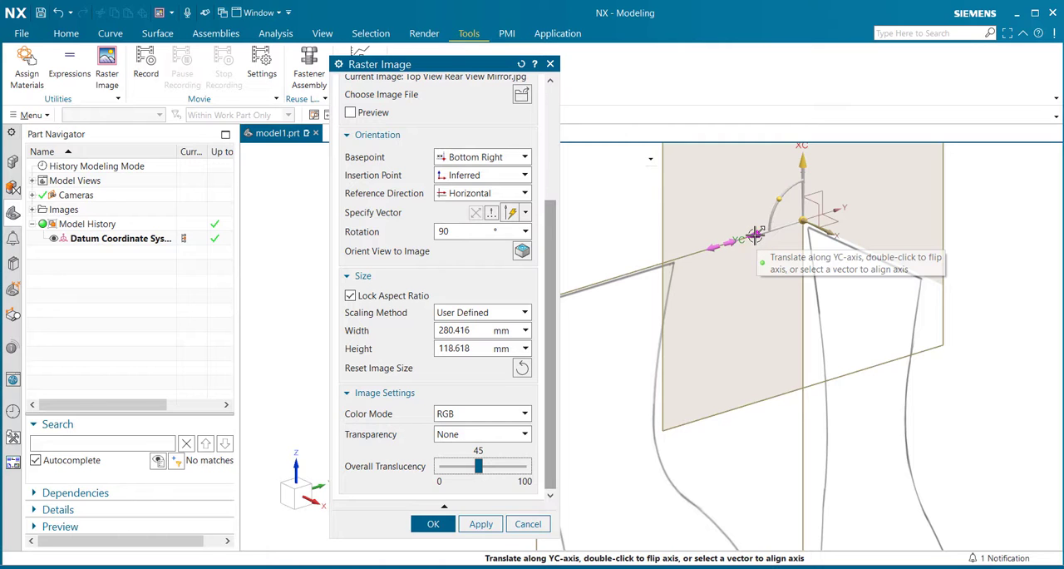
drag(758, 234, 965, 192)
mouse_move(896, 380)
middle_down()
mouse_move(870, 370)
mouse_move(886, 375)
middle_up()
click(434, 526)
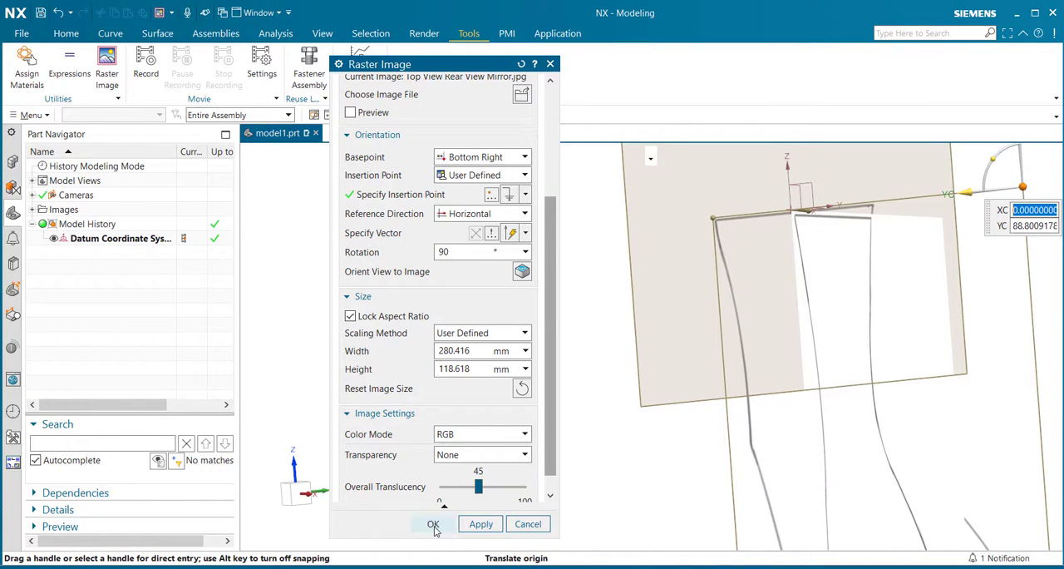
- Enter the NX Realize Shape environment with both mirror reference images in place
middle_drag(499, 350, 685, 439)
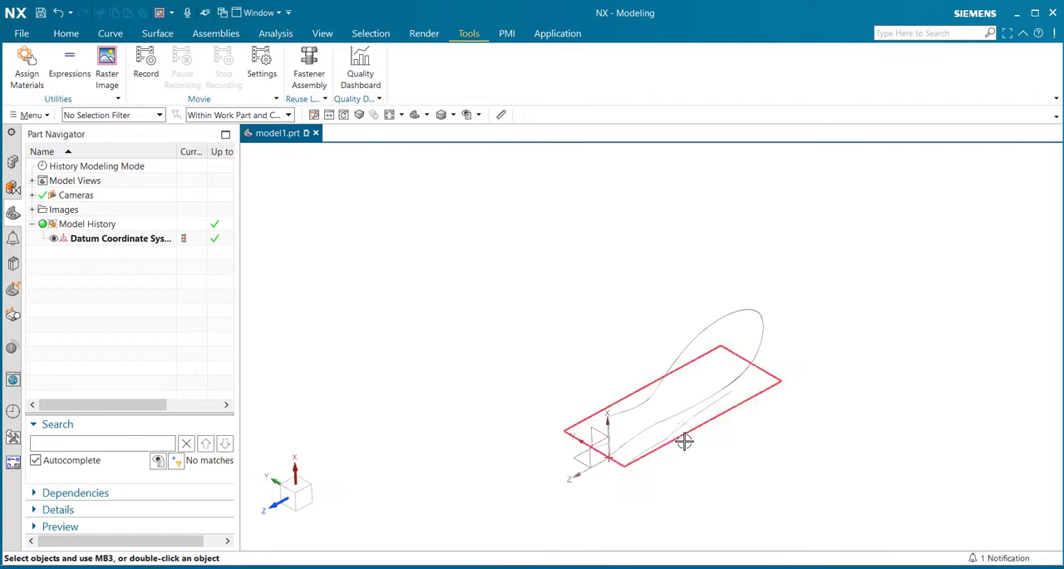
mouse_move(685, 482)
middle_down()
mouse_move(641, 463)
mouse_move(673, 528)
mouse_move(666, 484)
middle_up()
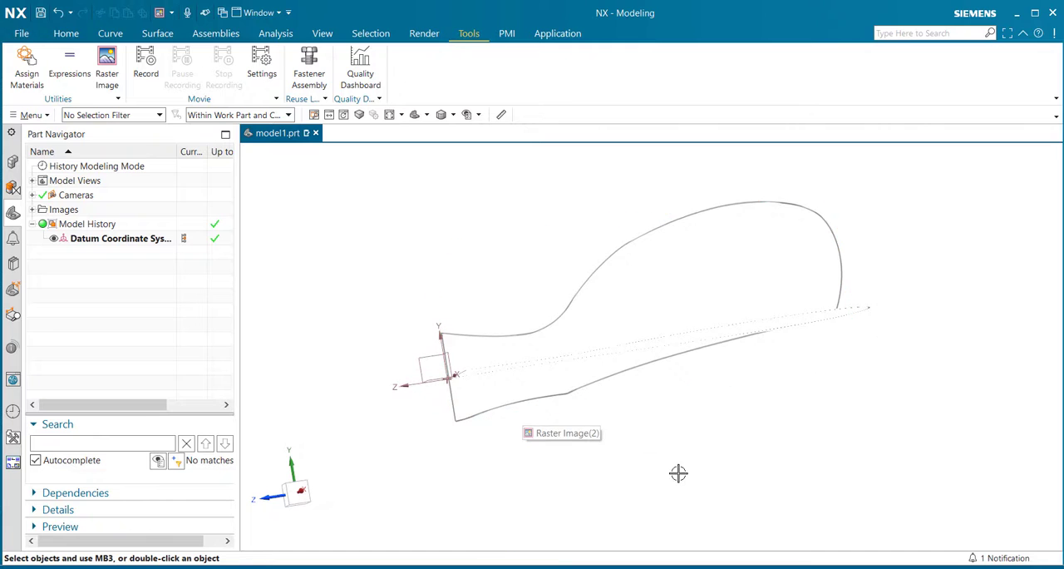
mouse_move(677, 471)
middle_down()
mouse_move(637, 407)
mouse_move(667, 416)
mouse_move(658, 424)
middle_up()
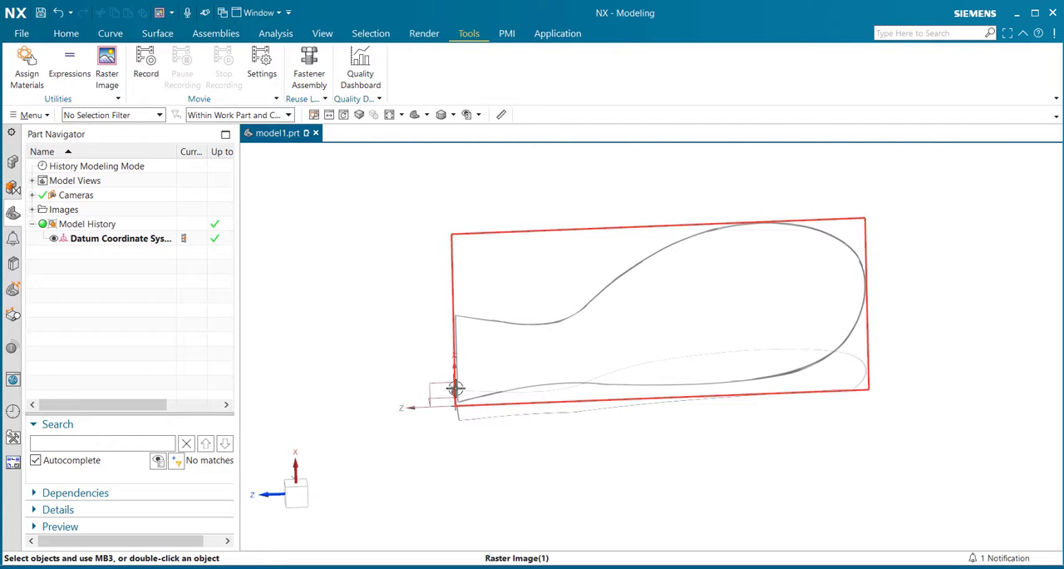
mouse_move(378, 283)
middle_down()
mouse_move(399, 290)
mouse_move(377, 294)
mouse_move(381, 278)
middle_up()
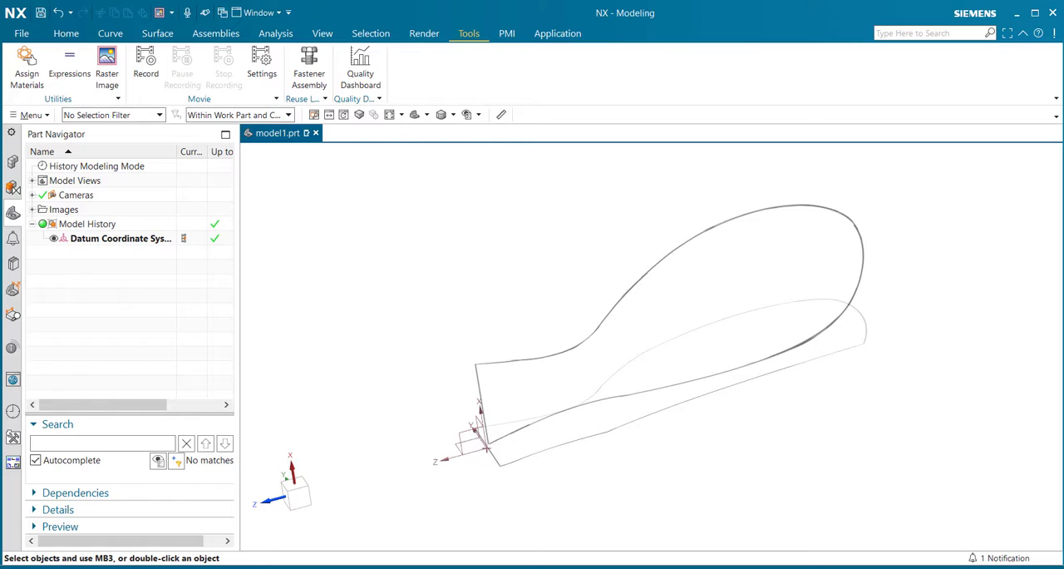
click(156, 34)
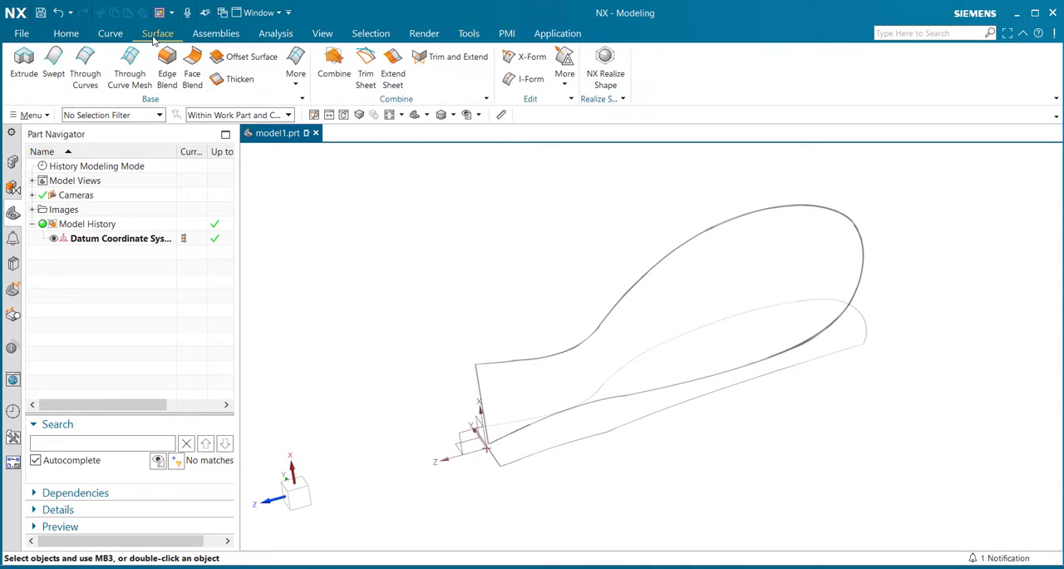
click(604, 76)
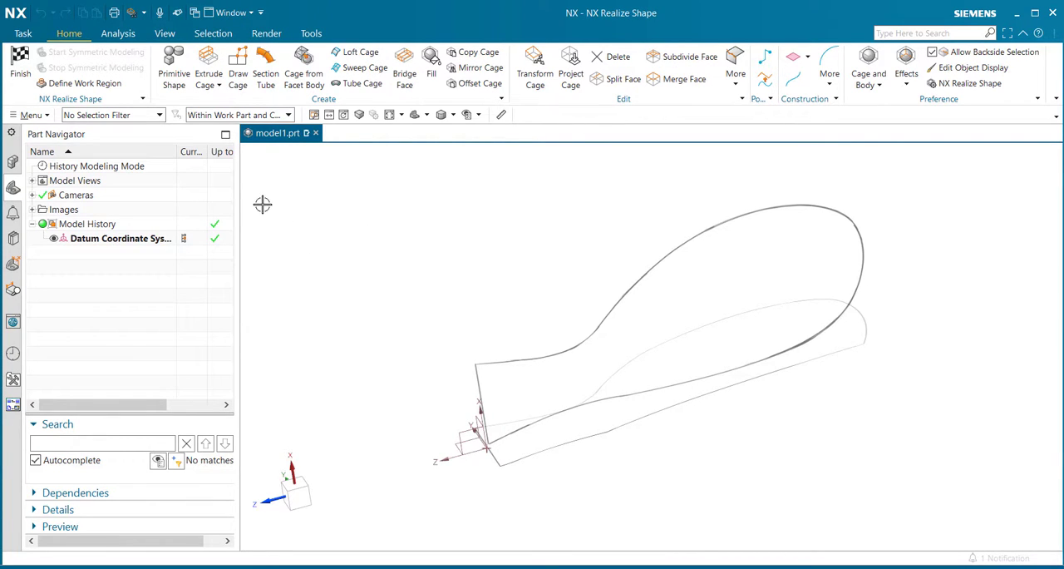
- Create a sphere primitive shape with a size of 50 mm and Base subdivision level, centred at the datum origin
click(175, 75)
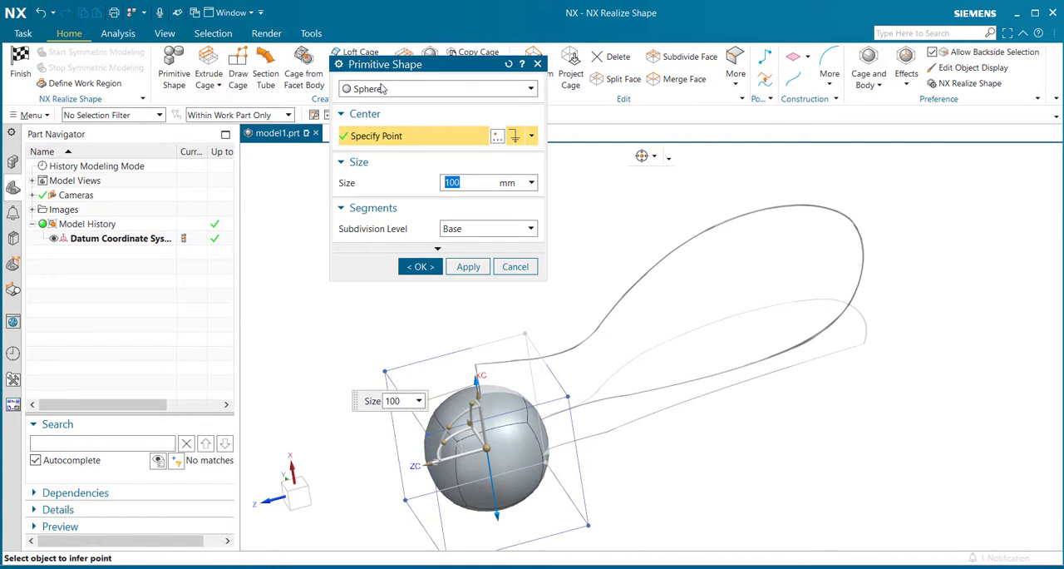
drag(464, 71, 206, 182)
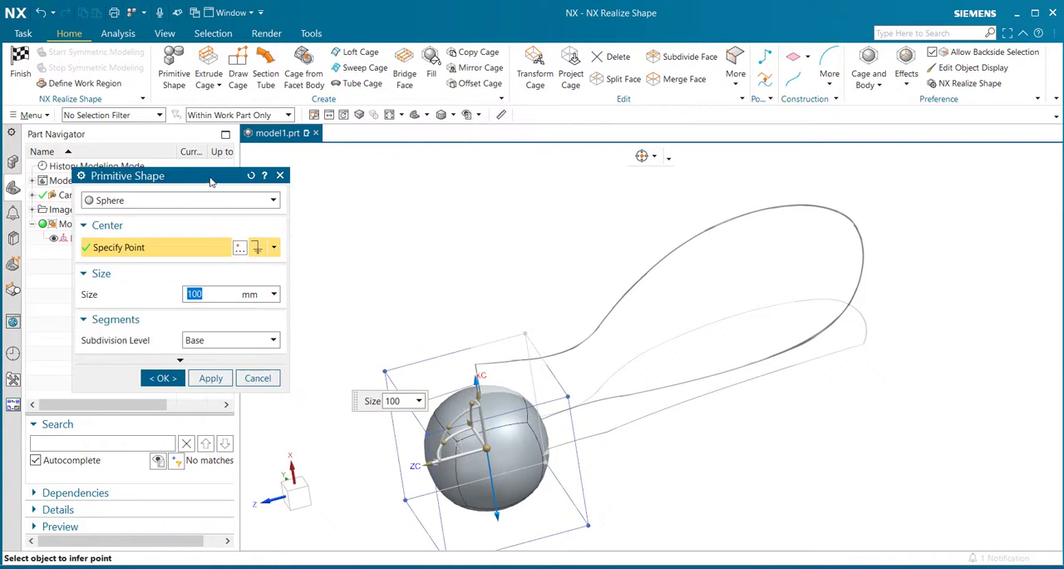
middle_drag(645, 455, 603, 470)
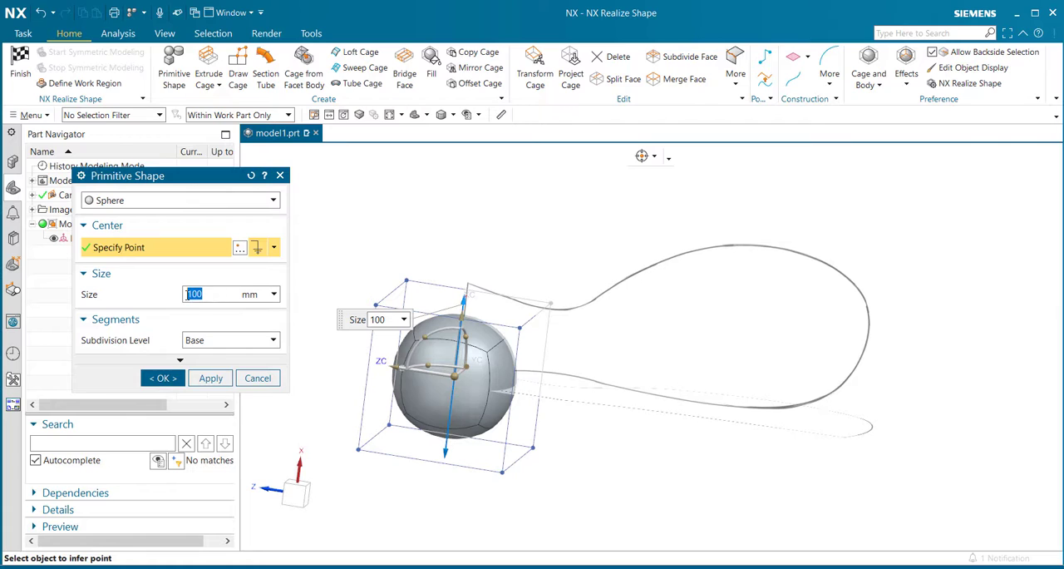
text(25)
key(Return)
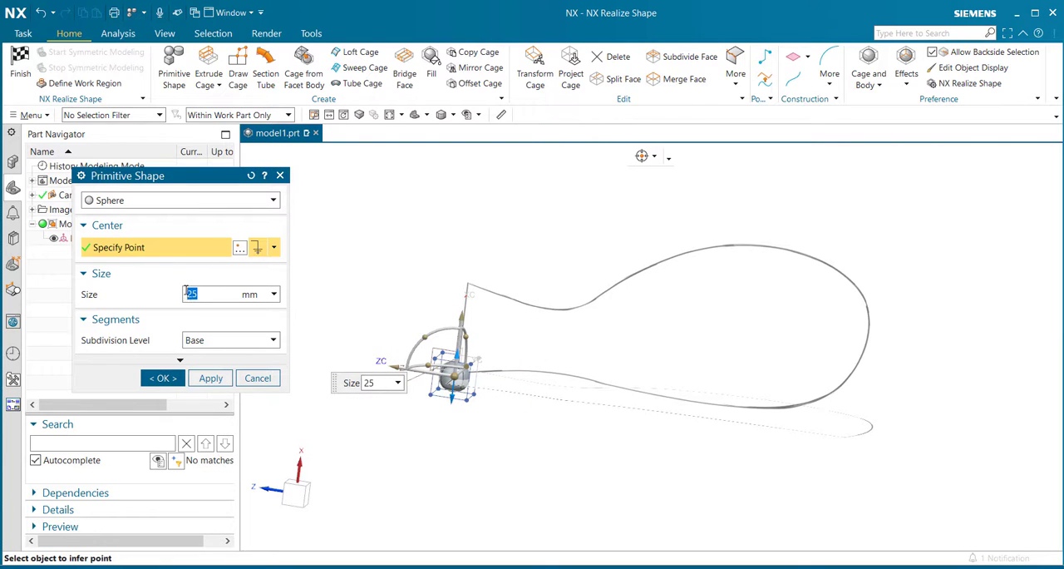
key(Return)
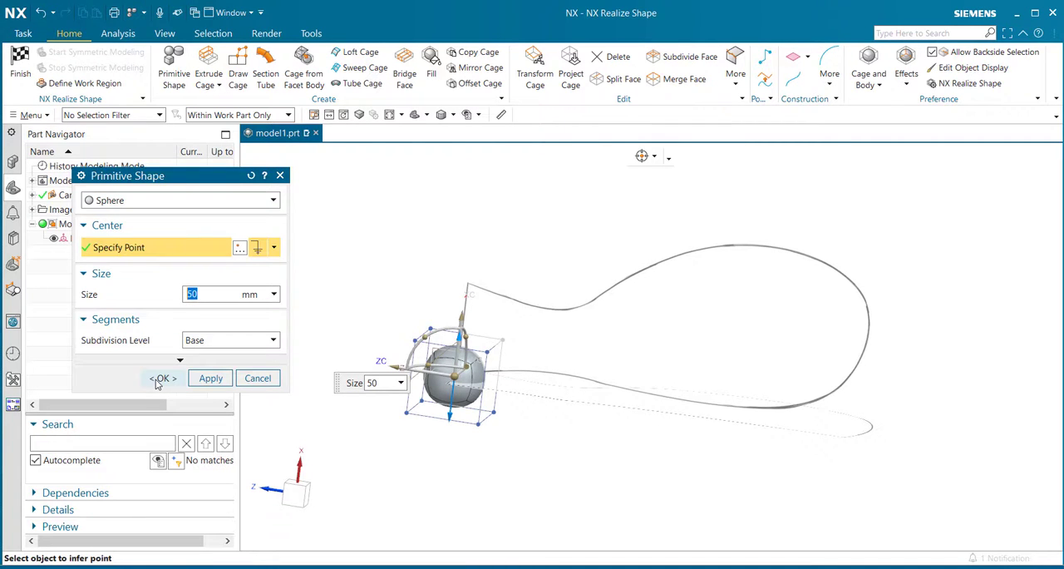
click(162, 379)
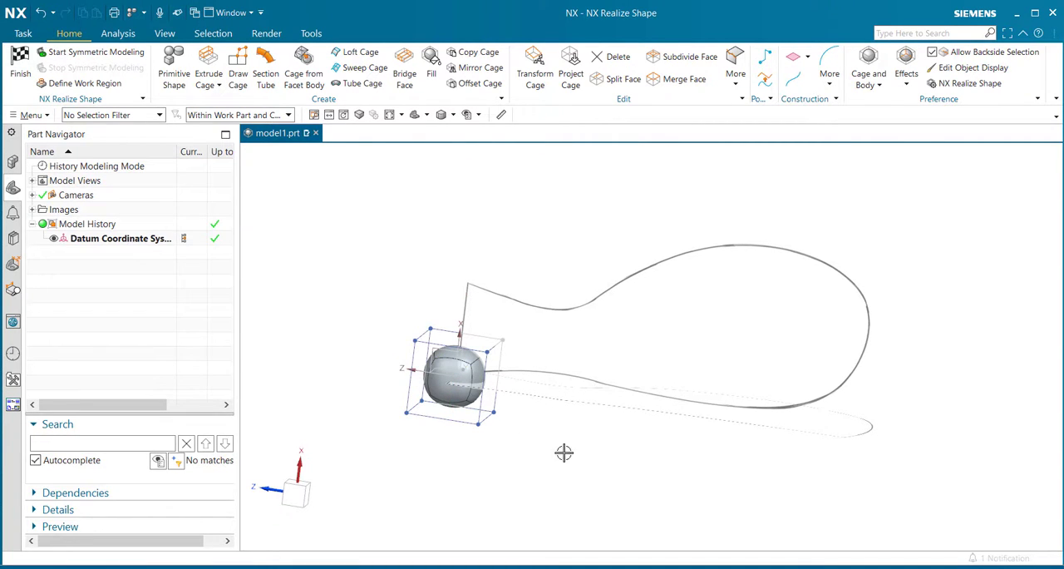
- Stretch the sphere with Transform Cage by moving its end cage face along the negative ZC-axis just beyond the mirror outline's far end
mouse_move(662, 472)
middle_down()
mouse_move(618, 449)
mouse_move(620, 468)
mouse_move(654, 468)
mouse_move(647, 482)
middle_up()
scroll(506, 478, up, 2)
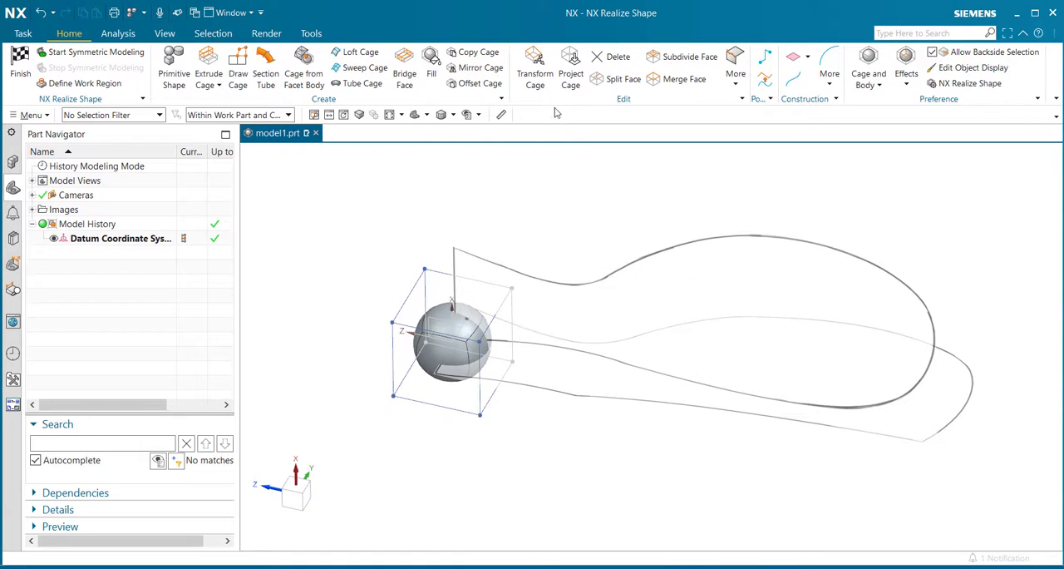
click(536, 75)
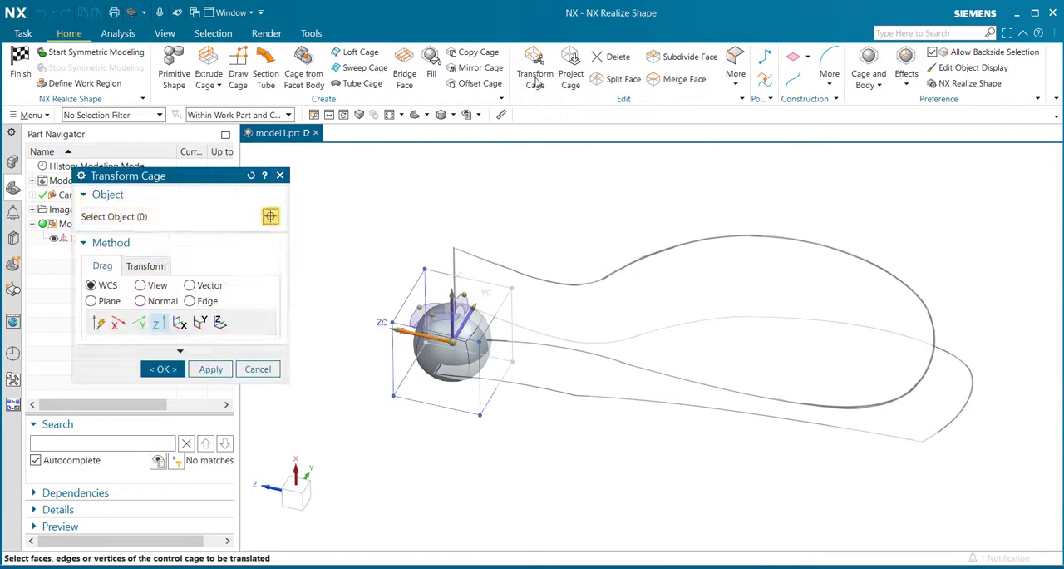
click(497, 359)
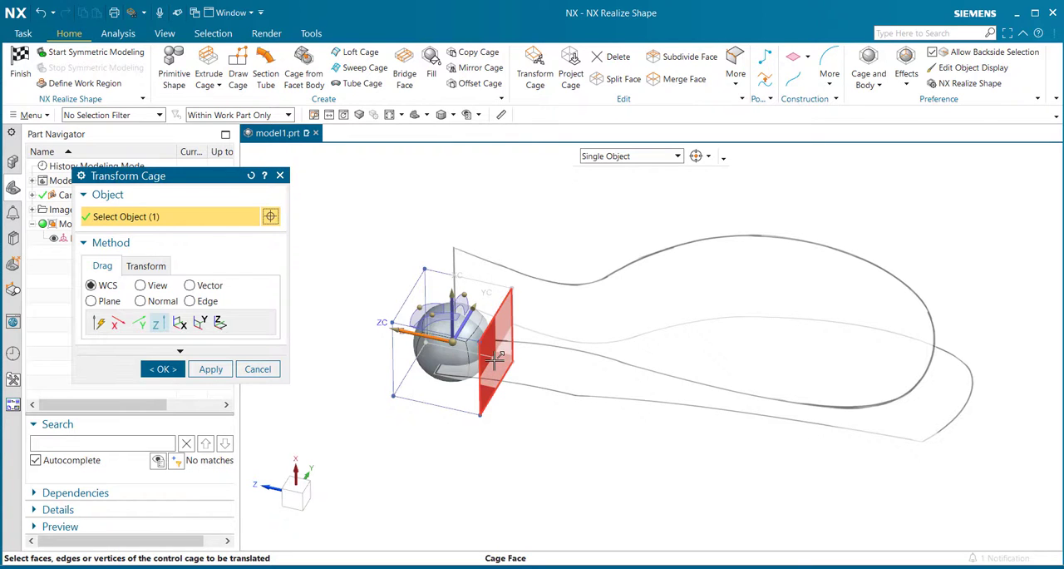
drag(490, 359, 987, 449)
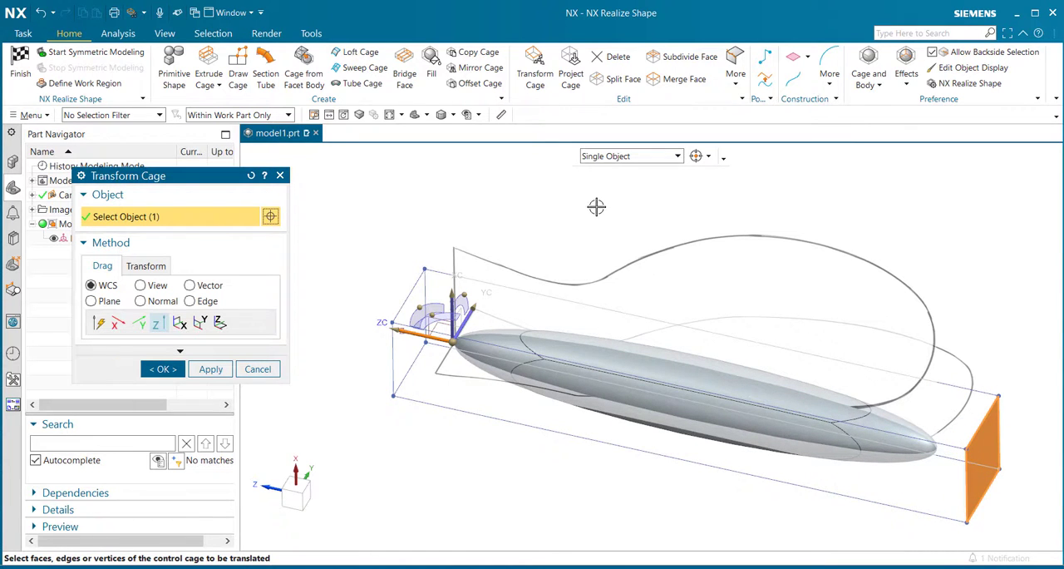
mouse_move(597, 206)
middle_down()
mouse_move(601, 244)
mouse_move(600, 199)
middle_up()
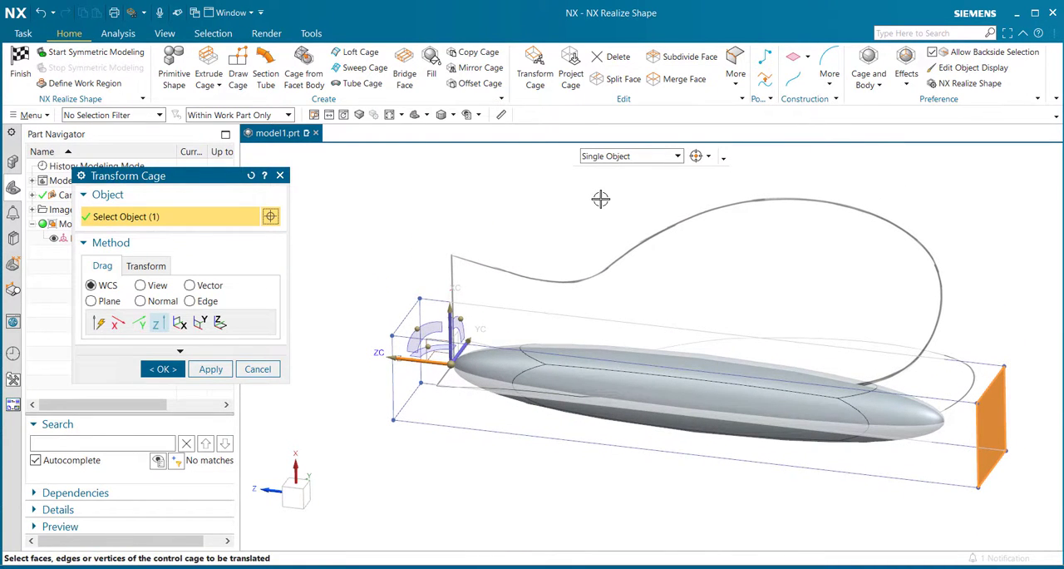
click(215, 372)
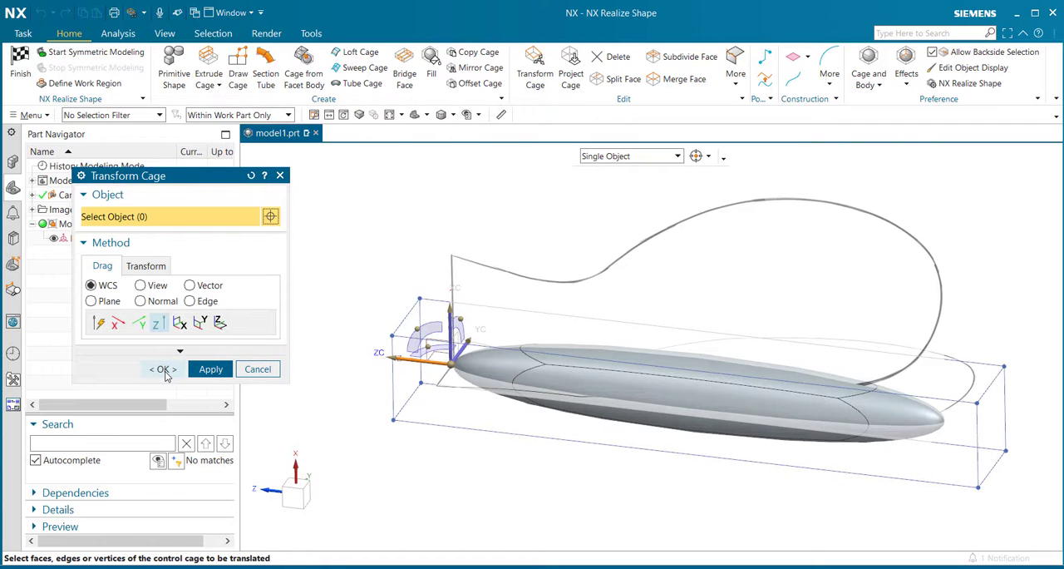
click(164, 372)
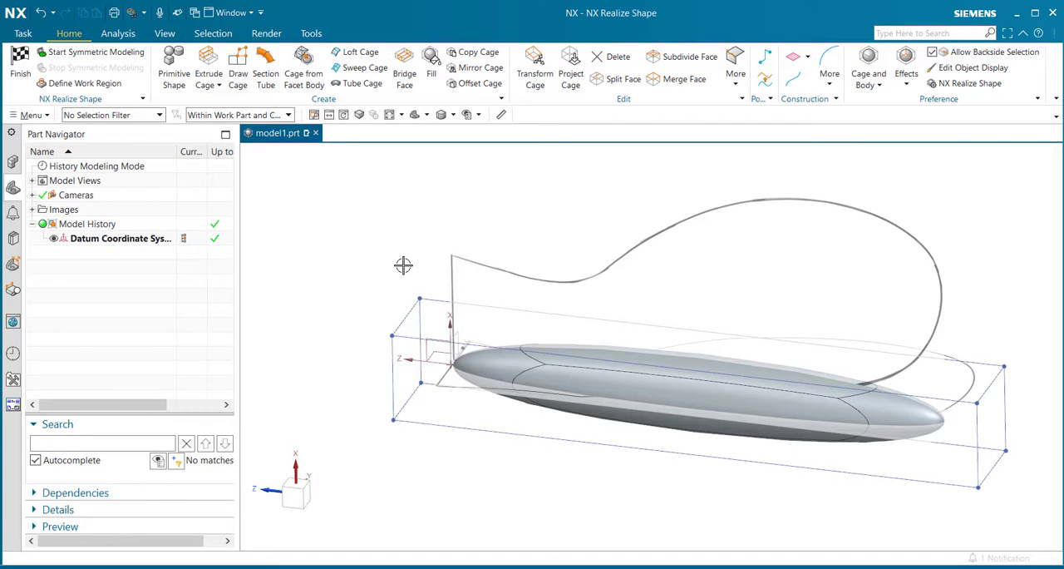
- Split the loop of four long cage faces uniformly with a number of 4, using a long edge as the reference
click(618, 82)
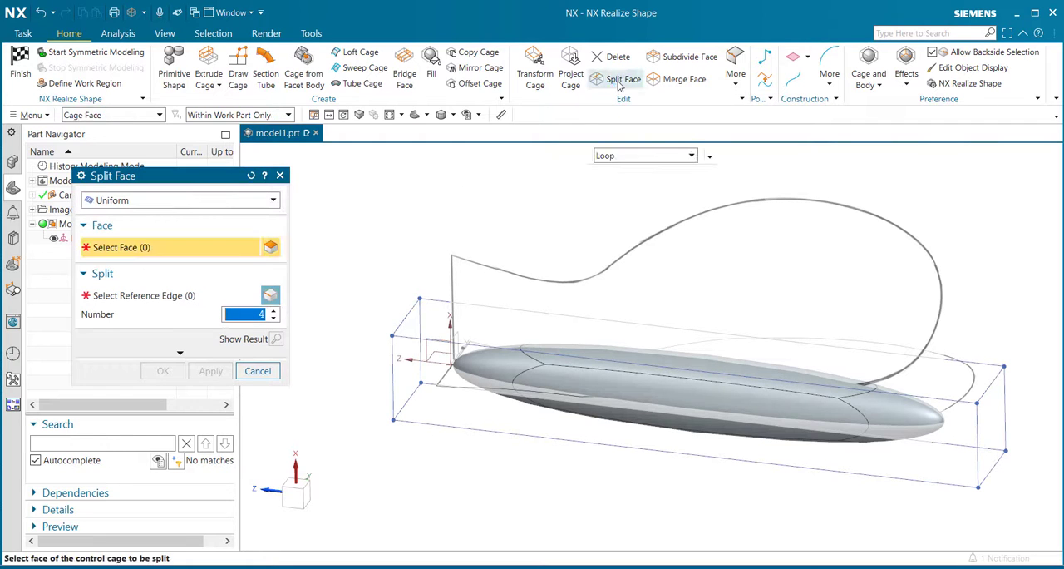
click(549, 331)
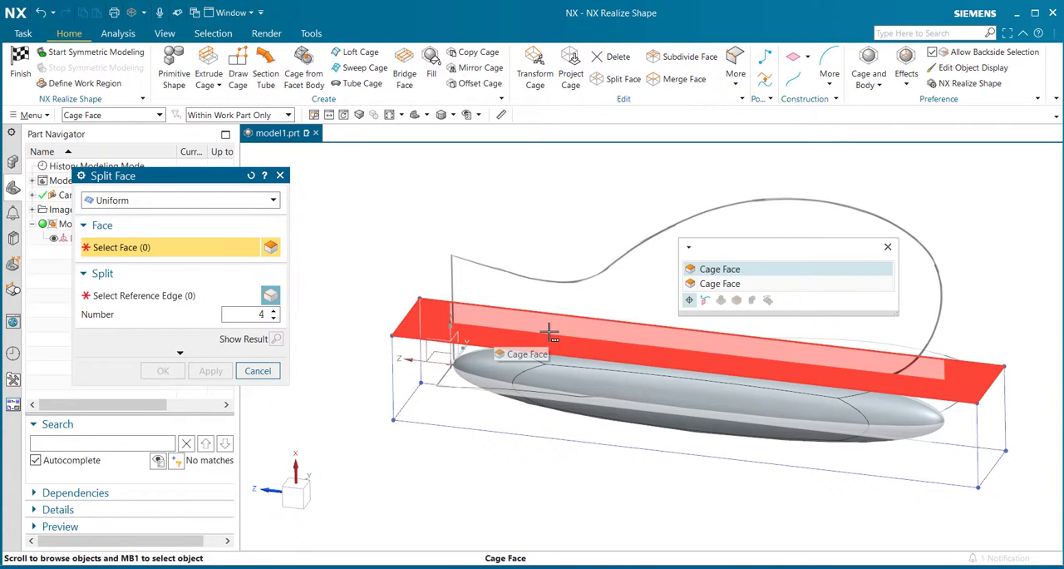
click(720, 270)
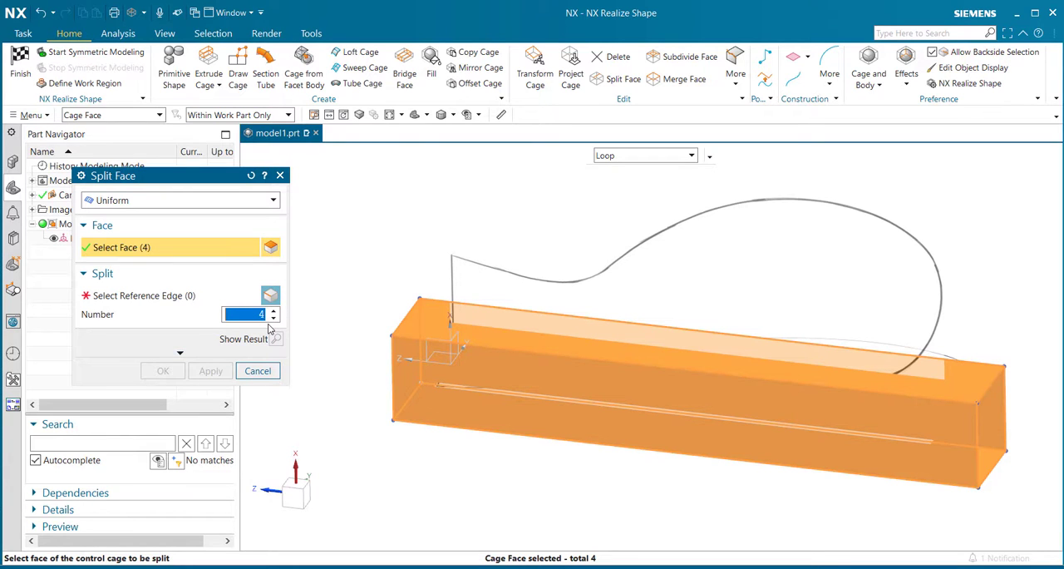
click(169, 298)
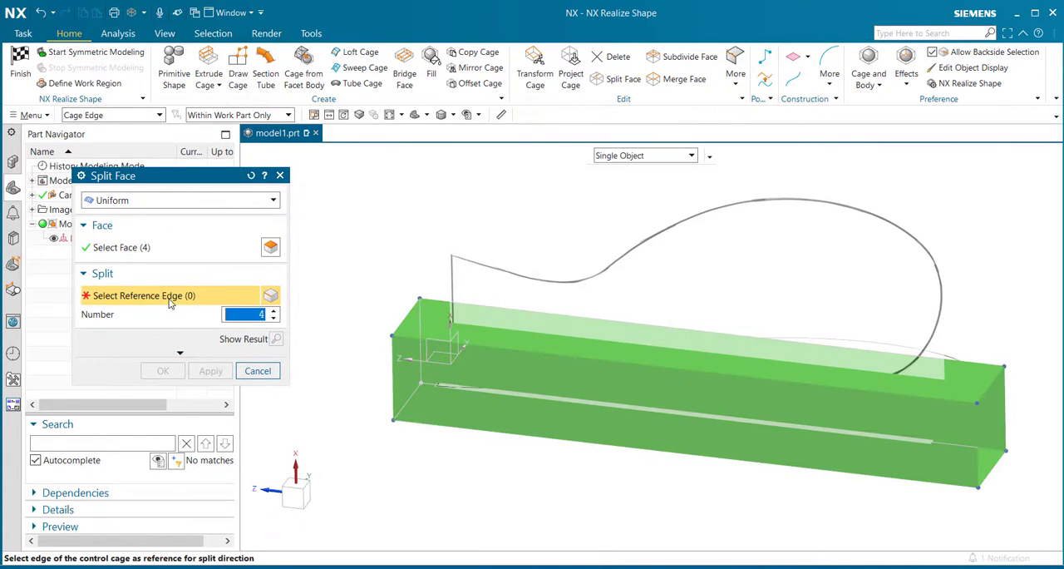
click(557, 352)
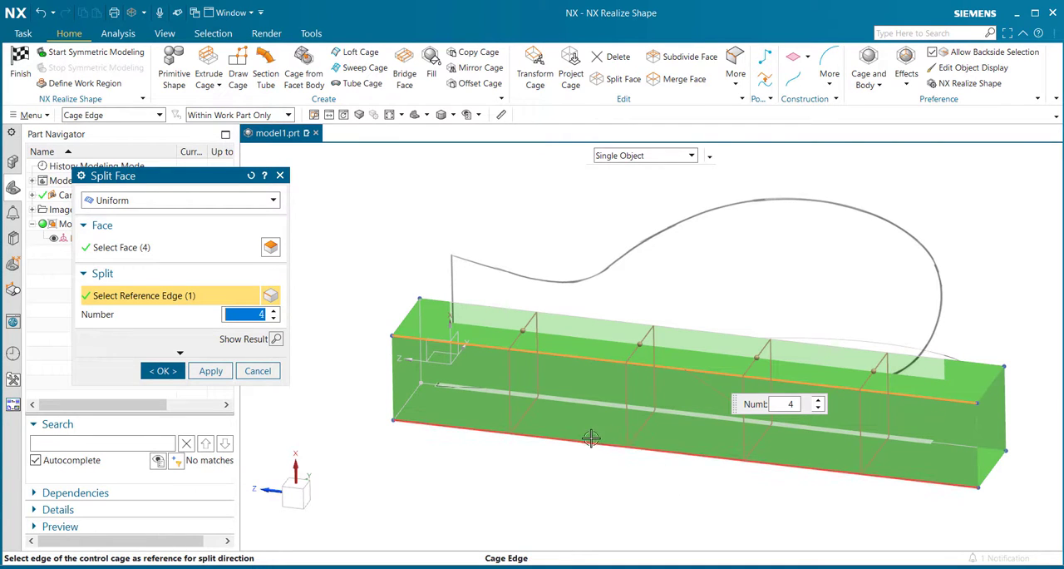
click(162, 371)
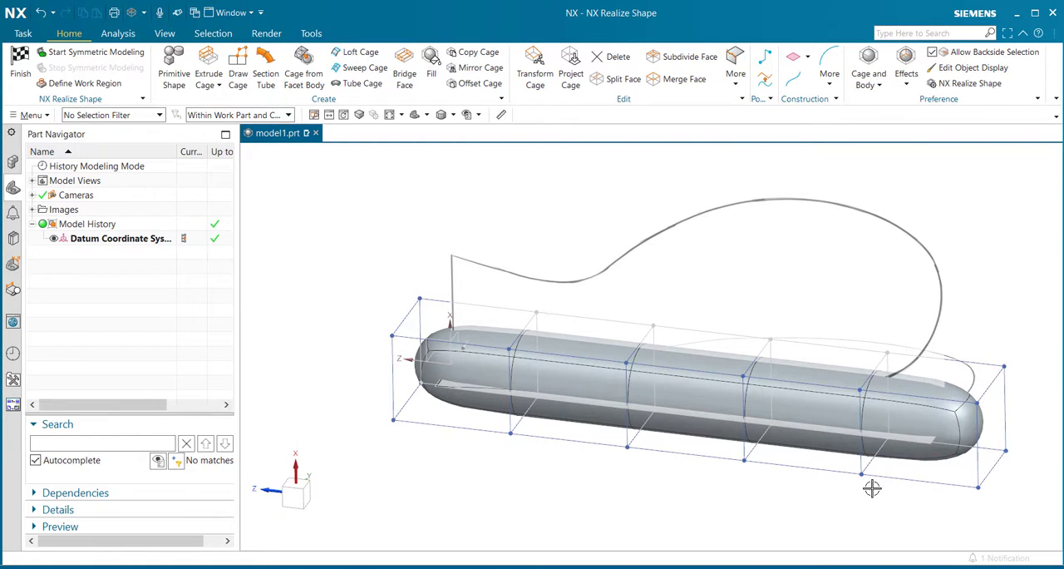
- Raise the three upper cage faces nearest the far end along the XC-axis to about the height of the front-view mirror outline
middle_drag(779, 494, 883, 342)
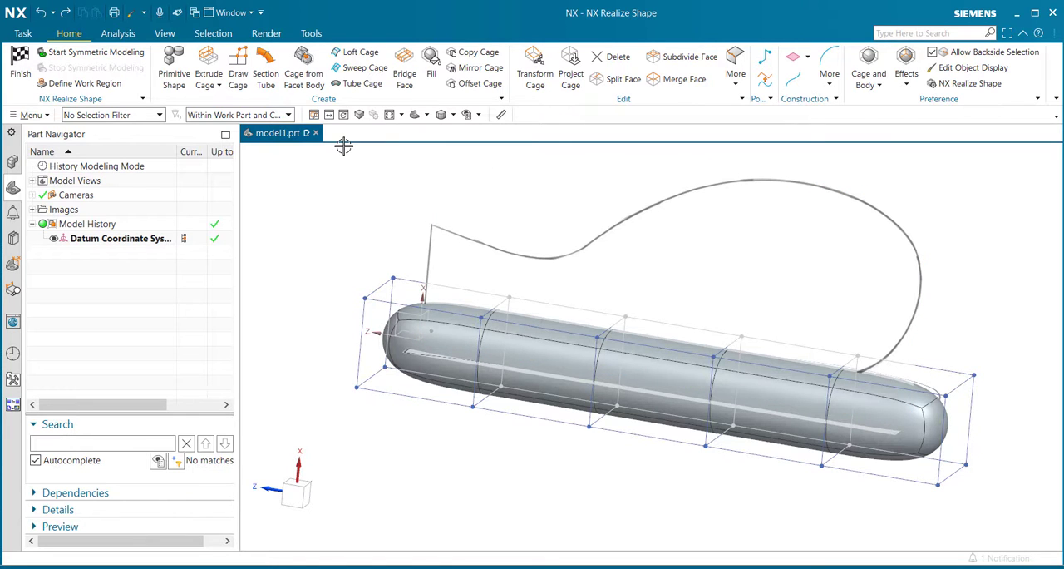
click(535, 70)
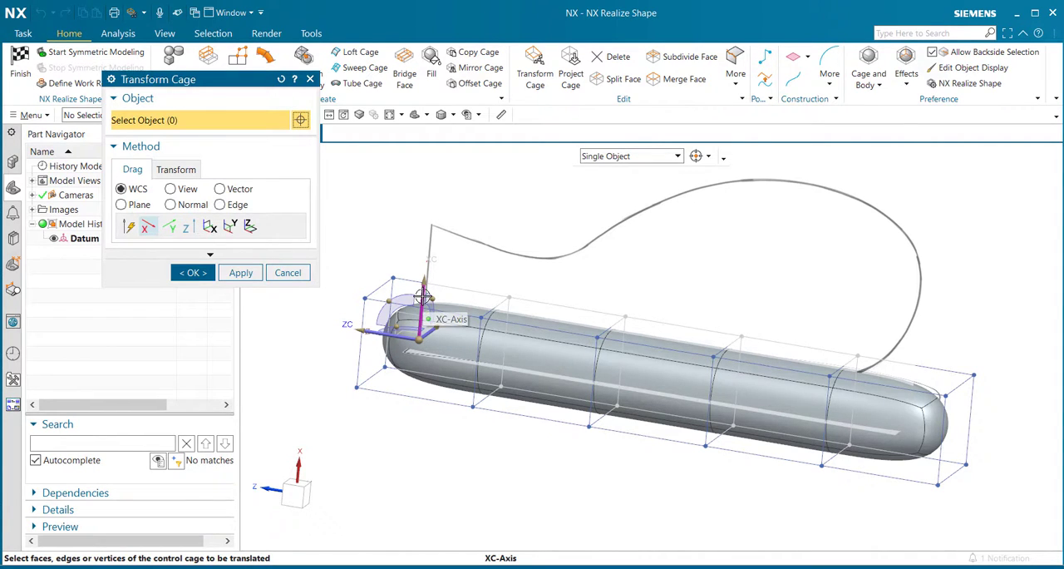
middle_drag(758, 294, 865, 416)
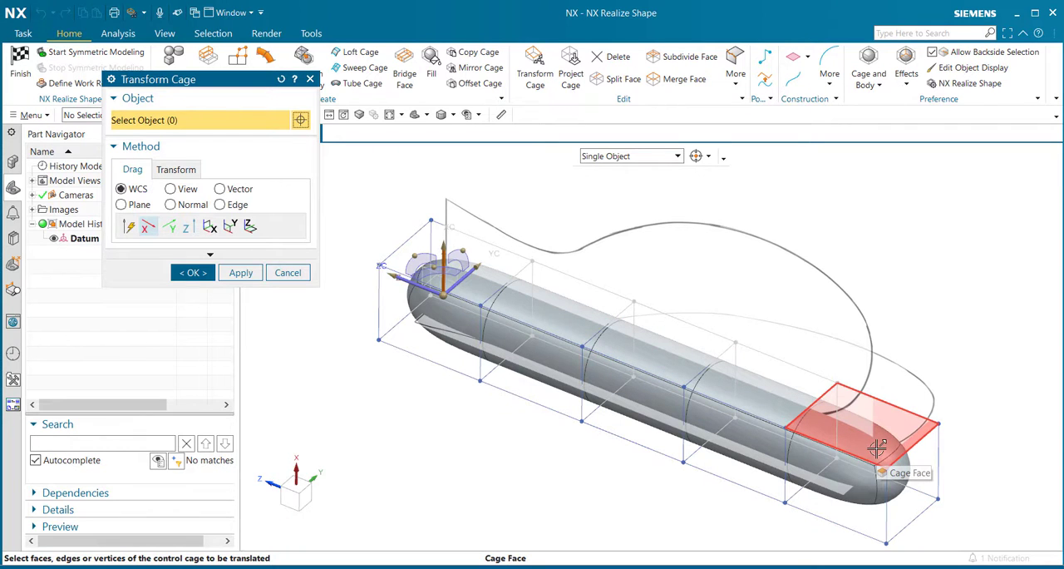
click(858, 431)
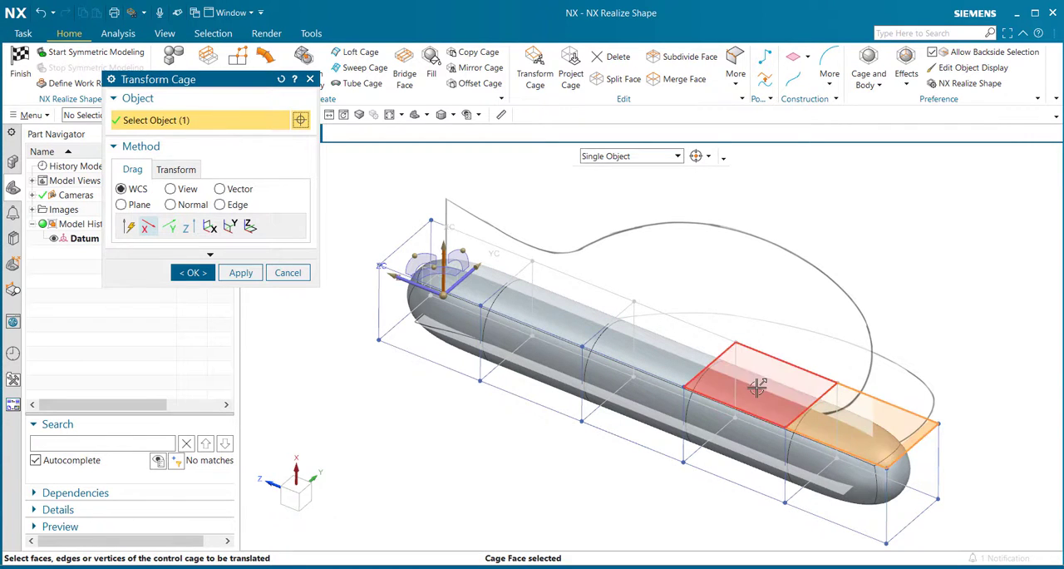
click(757, 389)
click(674, 357)
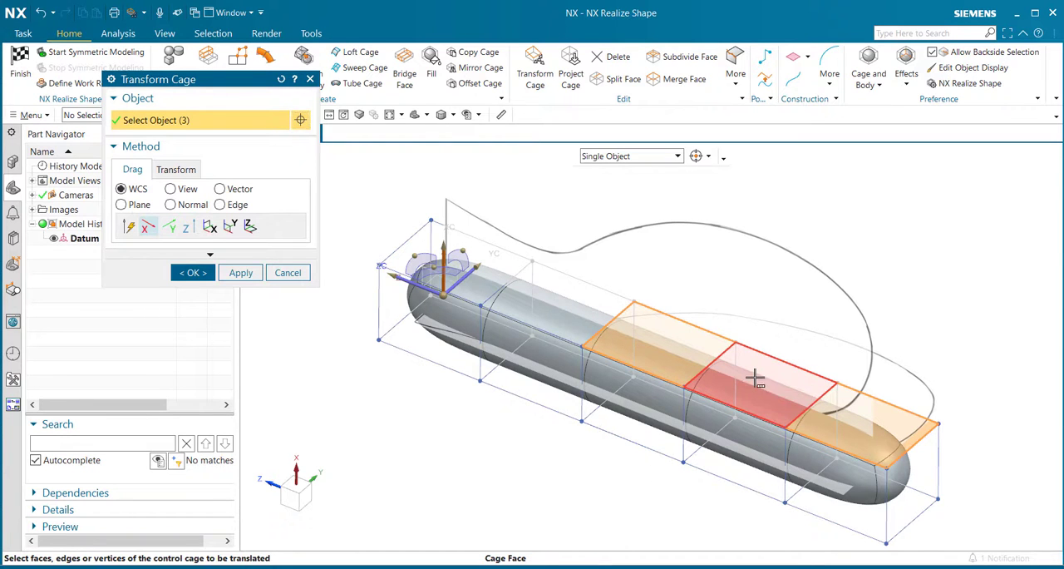
drag(755, 377, 798, 233)
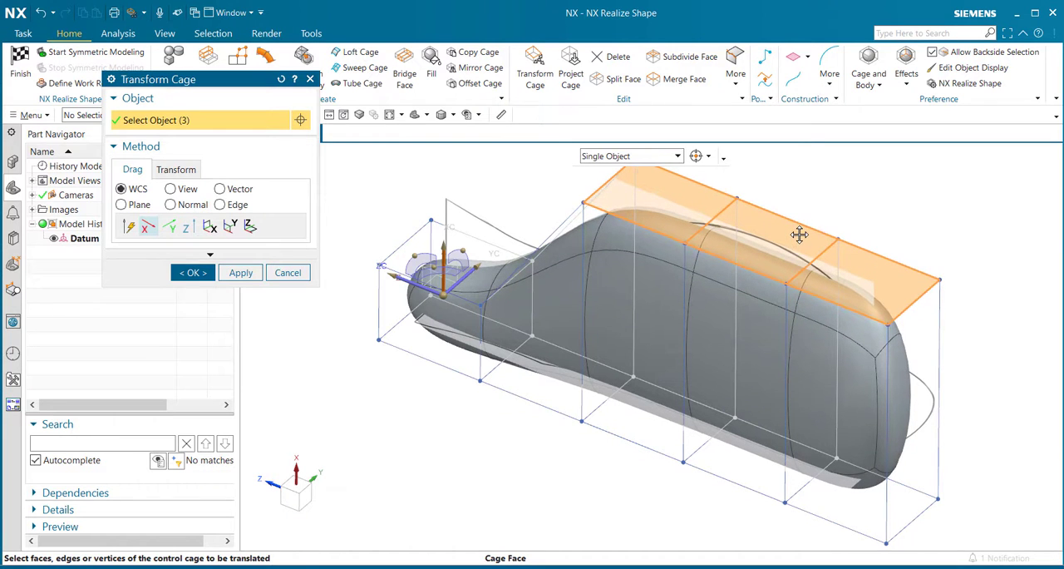
click(192, 273)
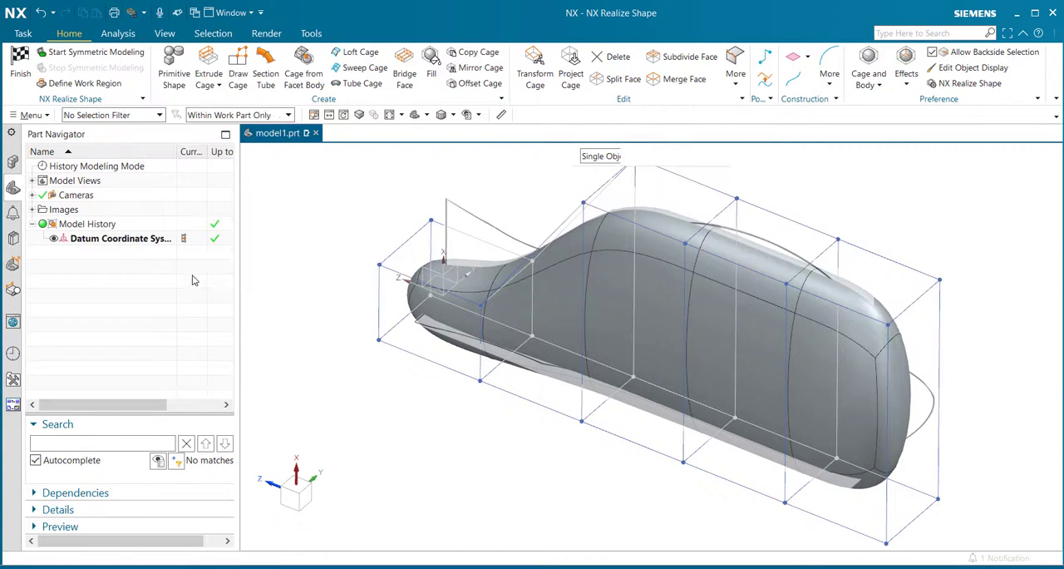
- Make the mirror's subdivision body partly translucent with Edit Object Display so the reference outlines show through it
mouse_move(475, 487)
middle_down()
mouse_move(491, 466)
mouse_move(404, 465)
mouse_move(490, 451)
mouse_move(484, 471)
middle_up()
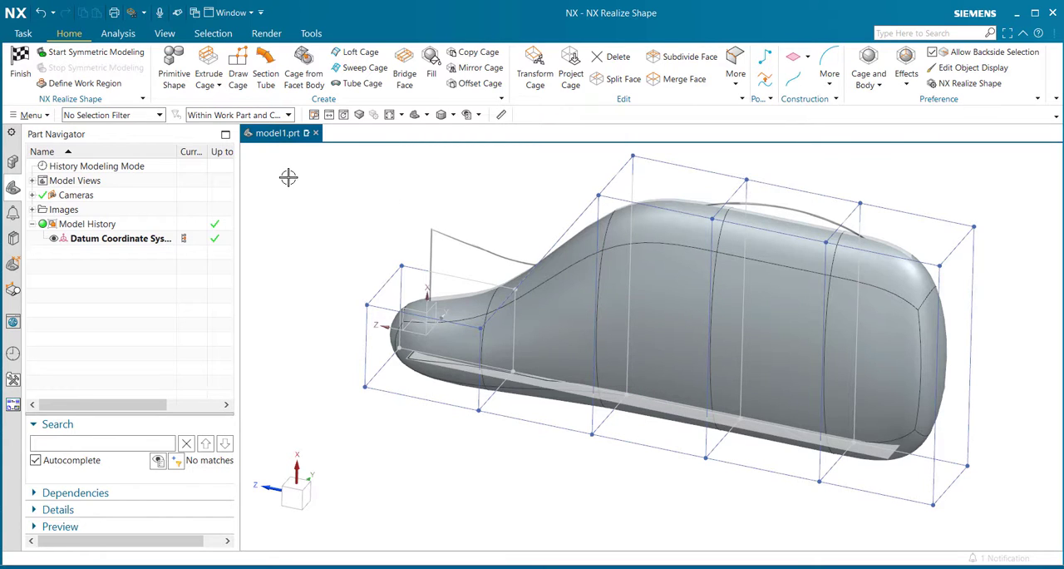
click(165, 34)
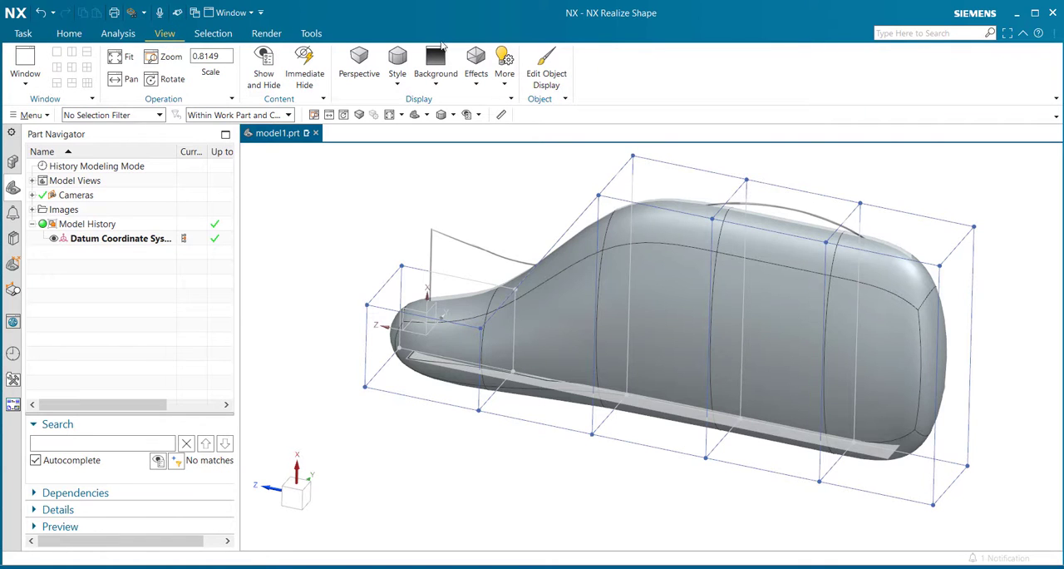
click(555, 77)
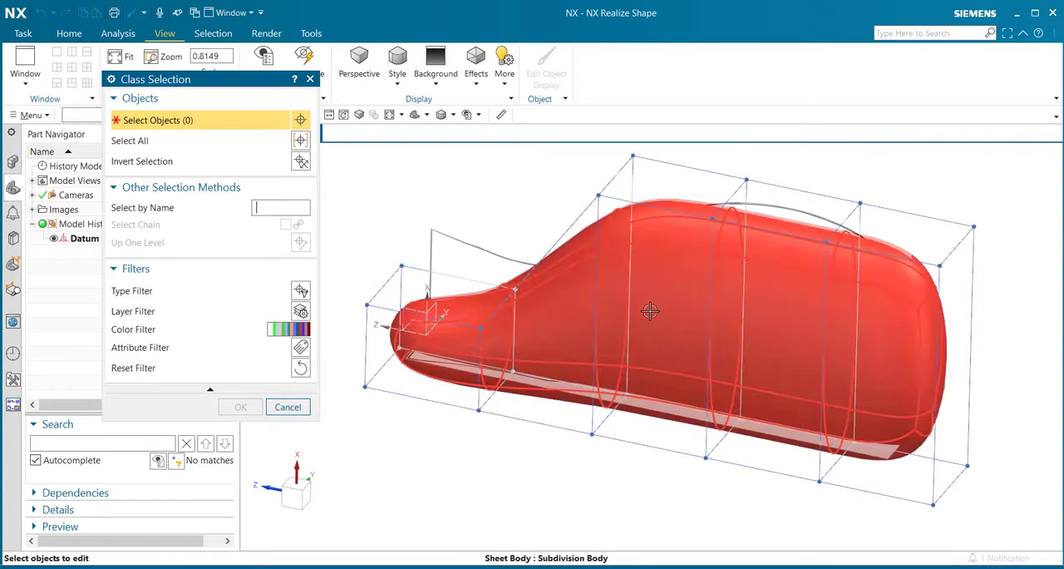
click(717, 308)
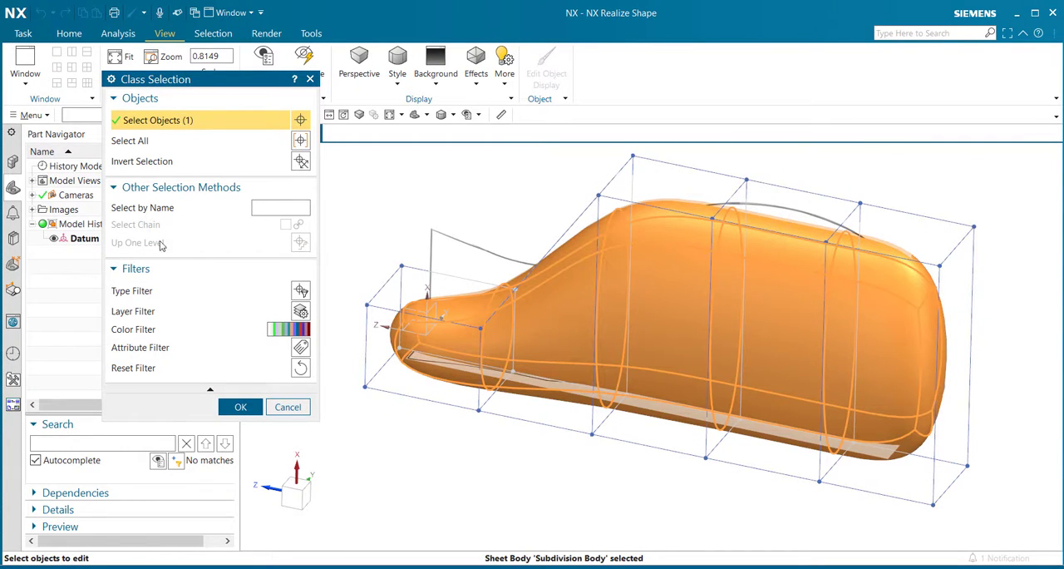
click(244, 409)
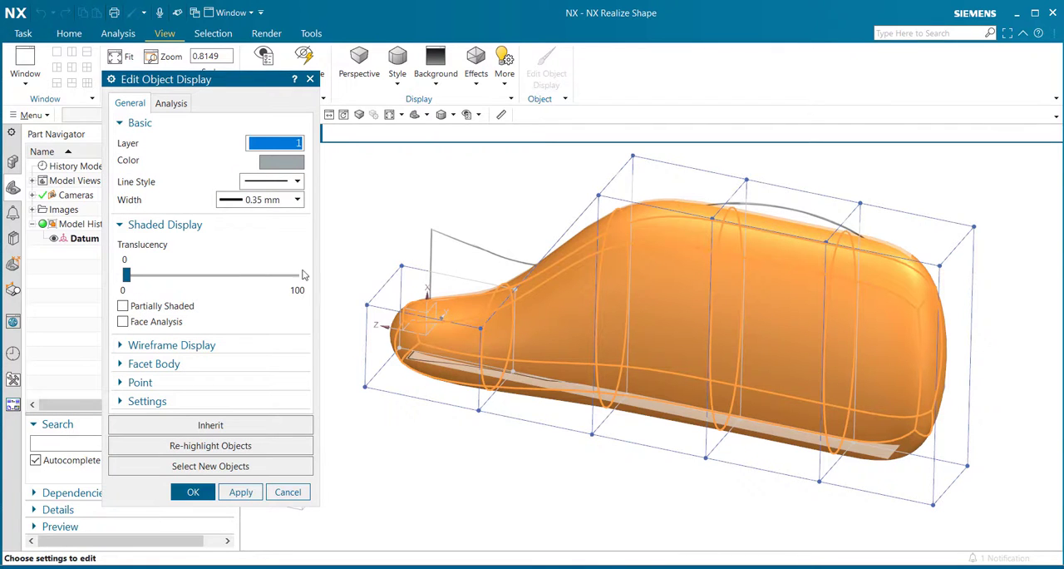
drag(127, 276, 168, 286)
click(192, 492)
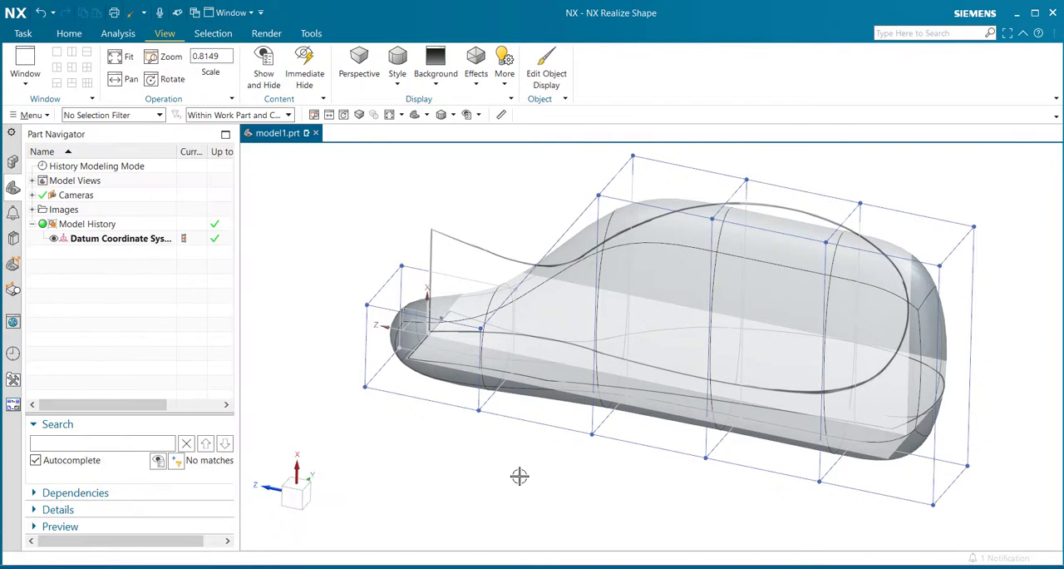
- Raise the second upper cage face from the far end along the XC-axis with Transform Cage to reach the front-view outline's peak
middle_drag(519, 476, 499, 469)
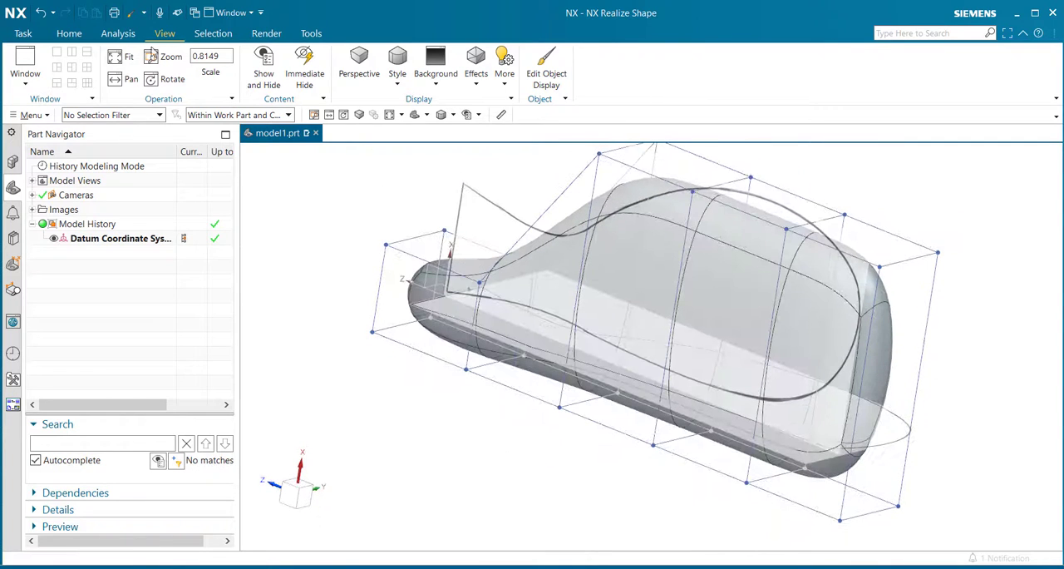
click(70, 34)
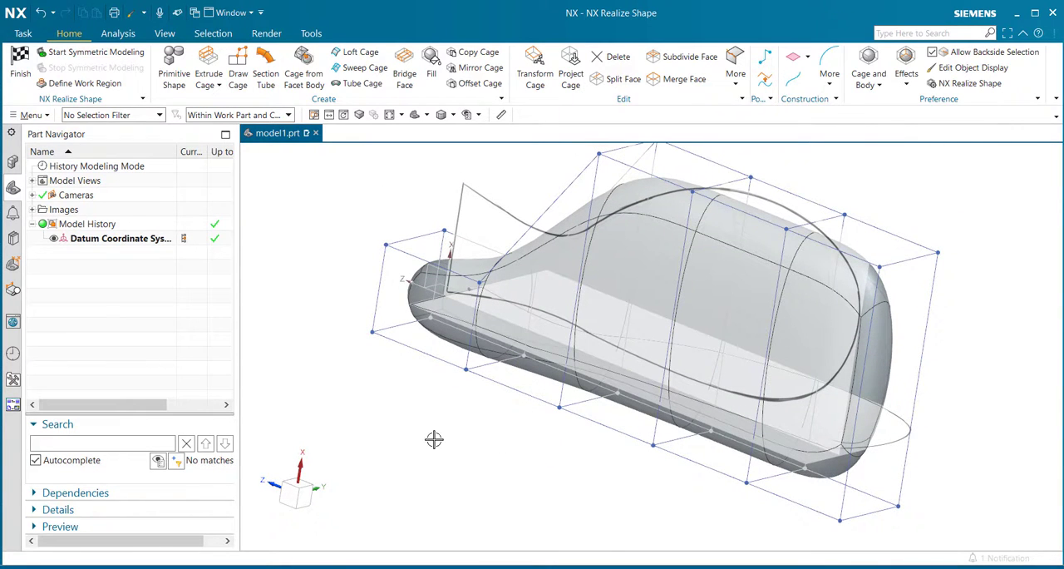
click(536, 81)
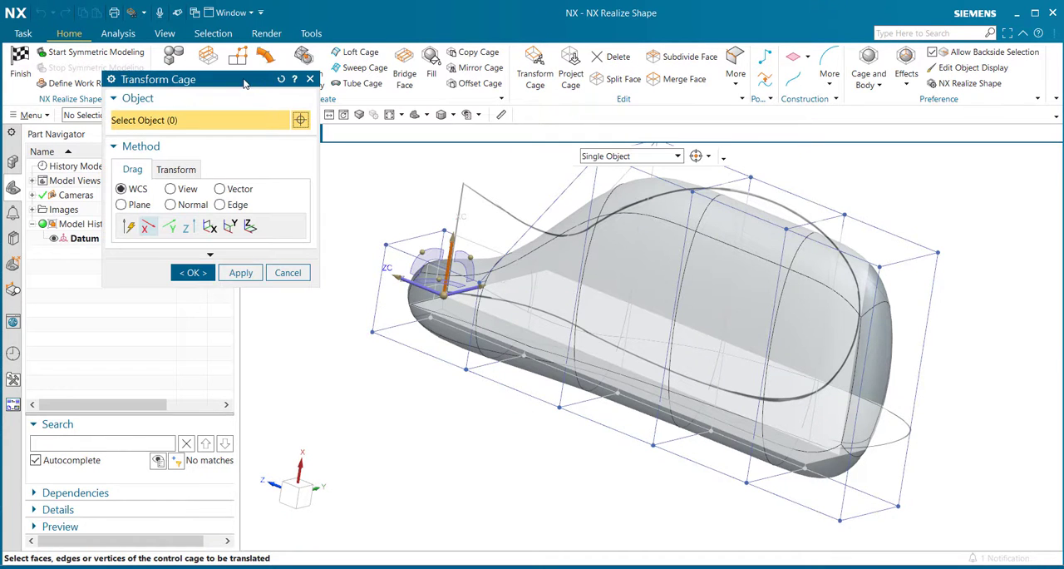
drag(244, 84, 234, 188)
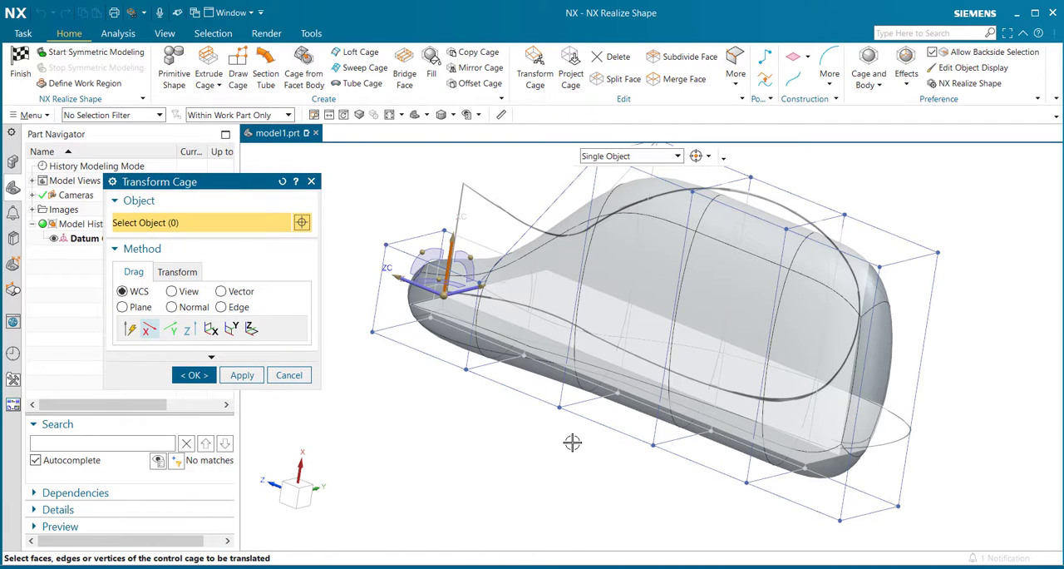
middle_drag(572, 443, 601, 449)
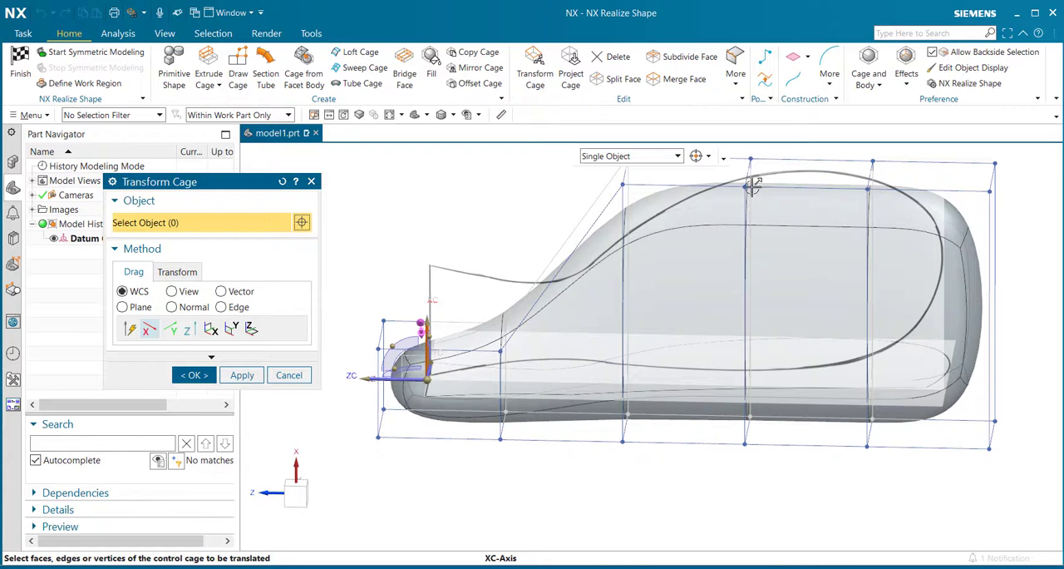
click(792, 175)
drag(792, 176, 799, 152)
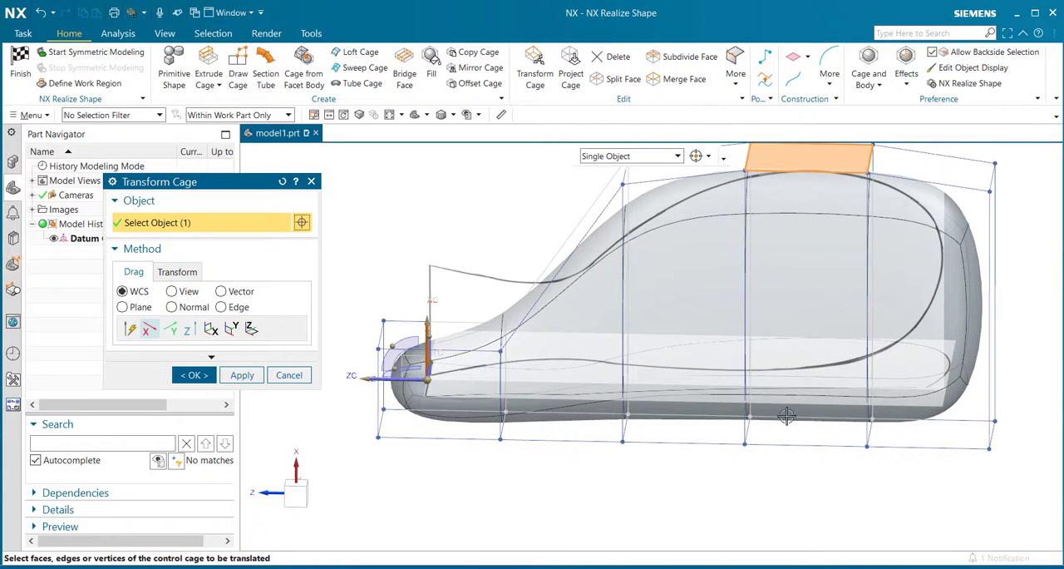
middle_drag(786, 416, 777, 358)
scroll(776, 358, down, 2)
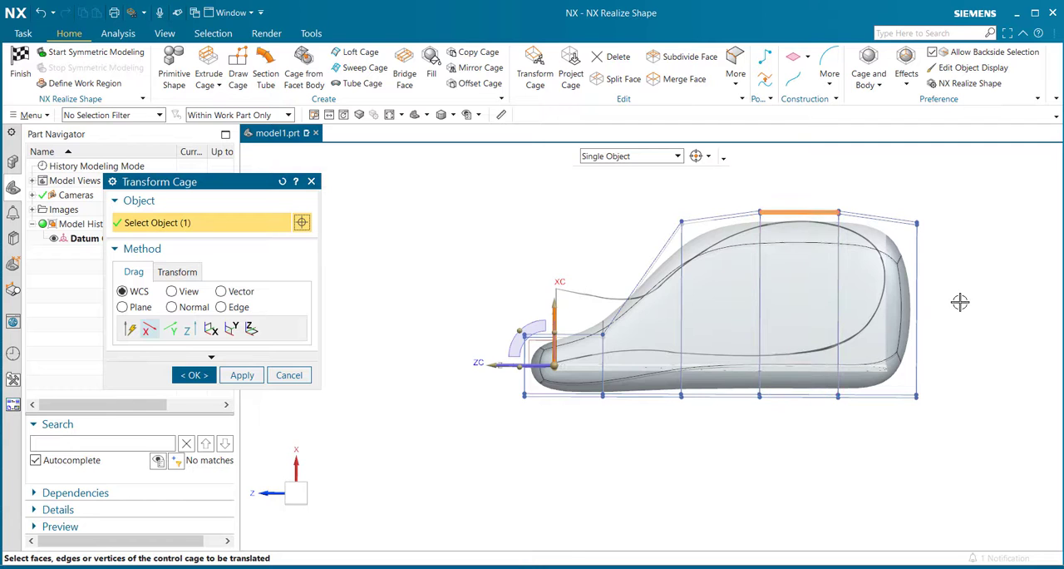
middle_drag(960, 302, 802, 345)
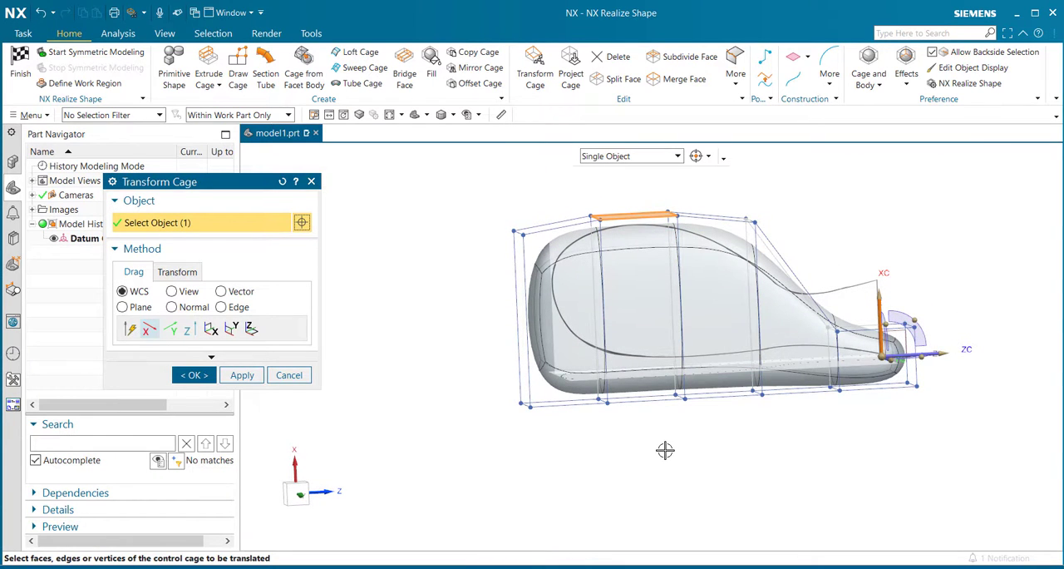
middle_drag(659, 431, 780, 452)
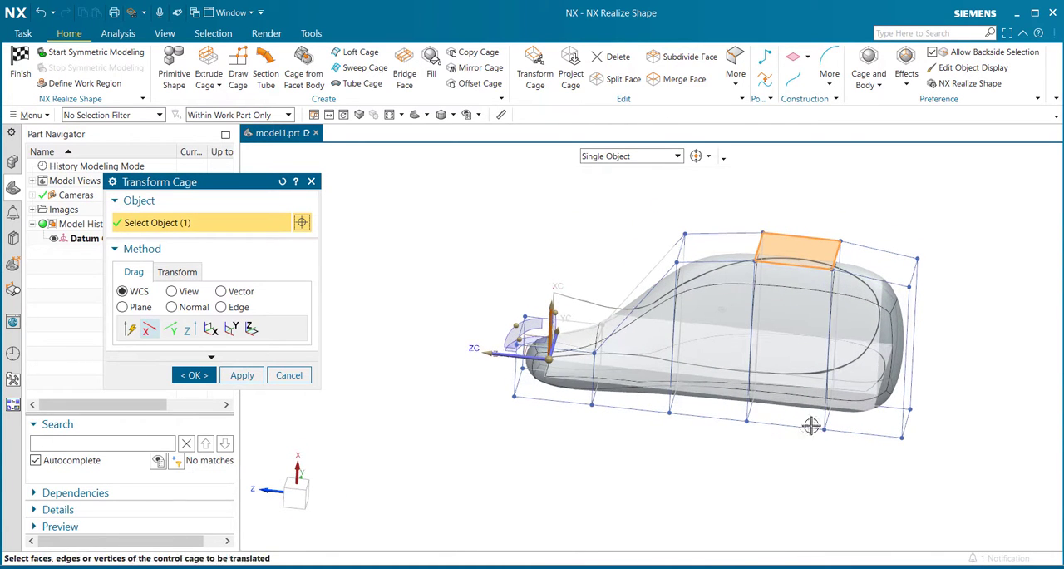
scroll(952, 324, up, 3)
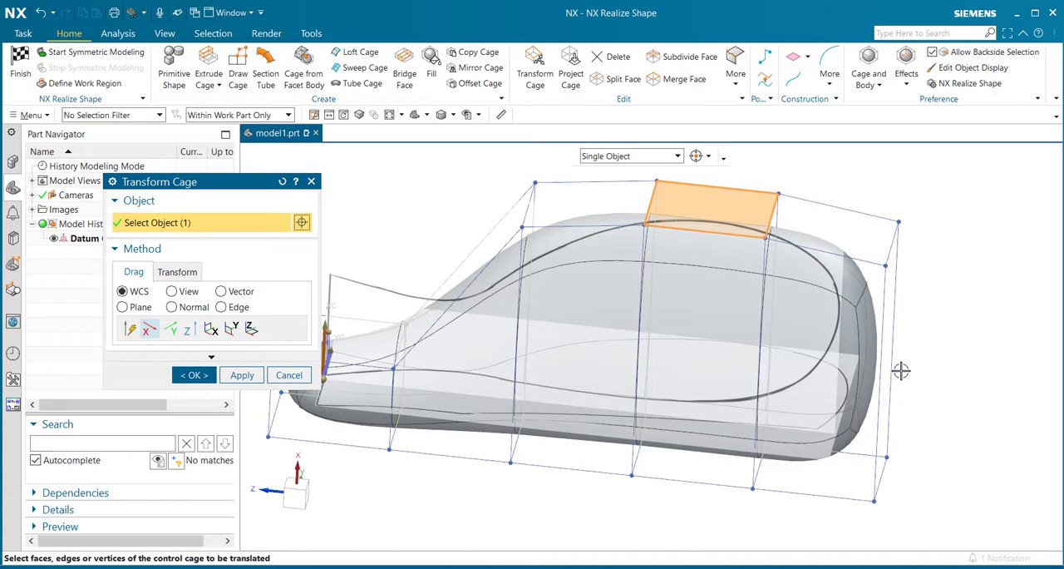
middle_drag(898, 370, 810, 389)
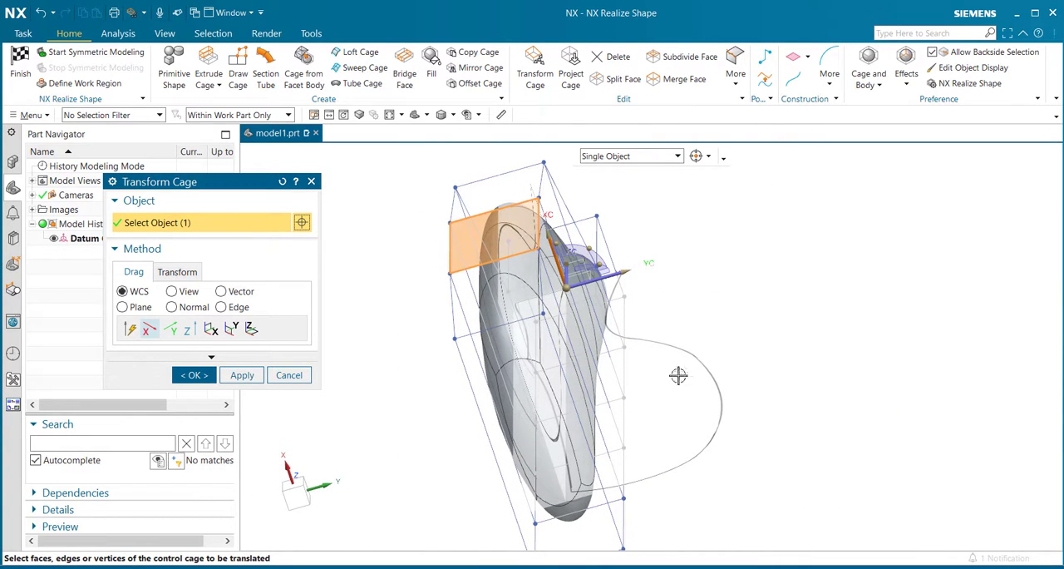
middle_drag(797, 374, 758, 361)
click(242, 375)
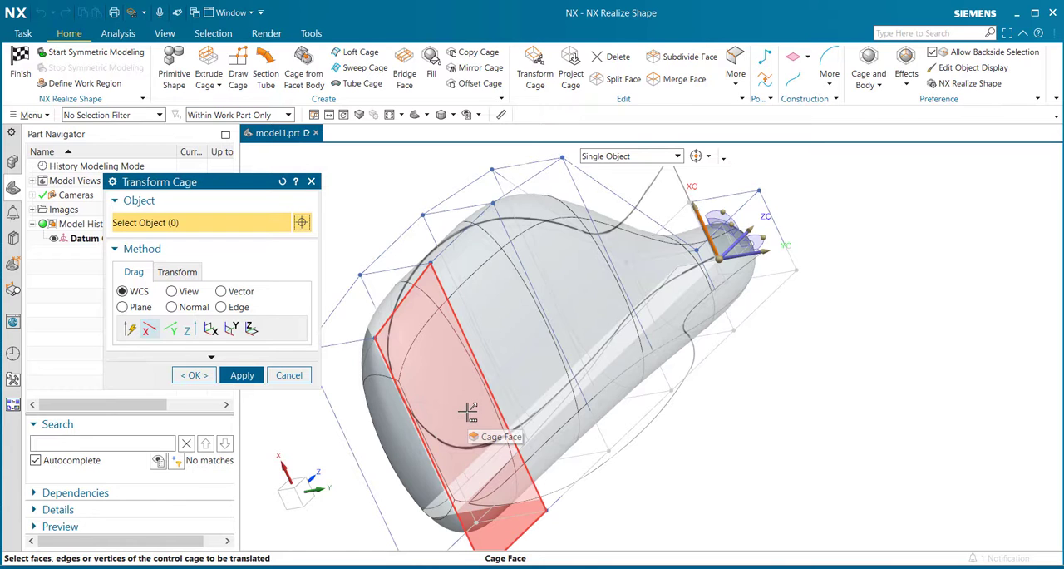
- Move the three side cage faces nearest the far end along the positive YC-axis to widen the body towards the top-view outline
click(468, 410)
click(715, 268)
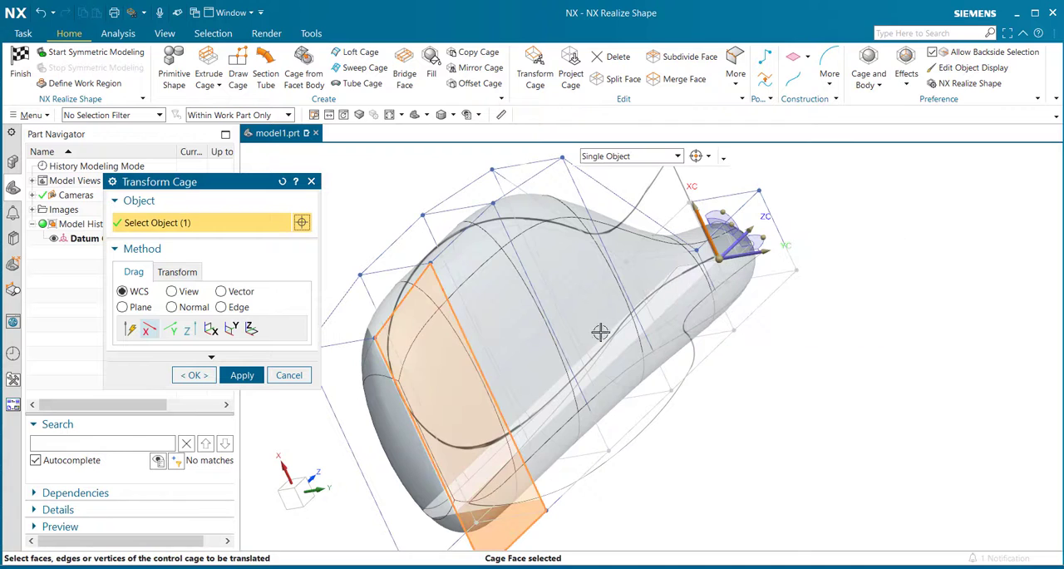
click(582, 333)
click(602, 291)
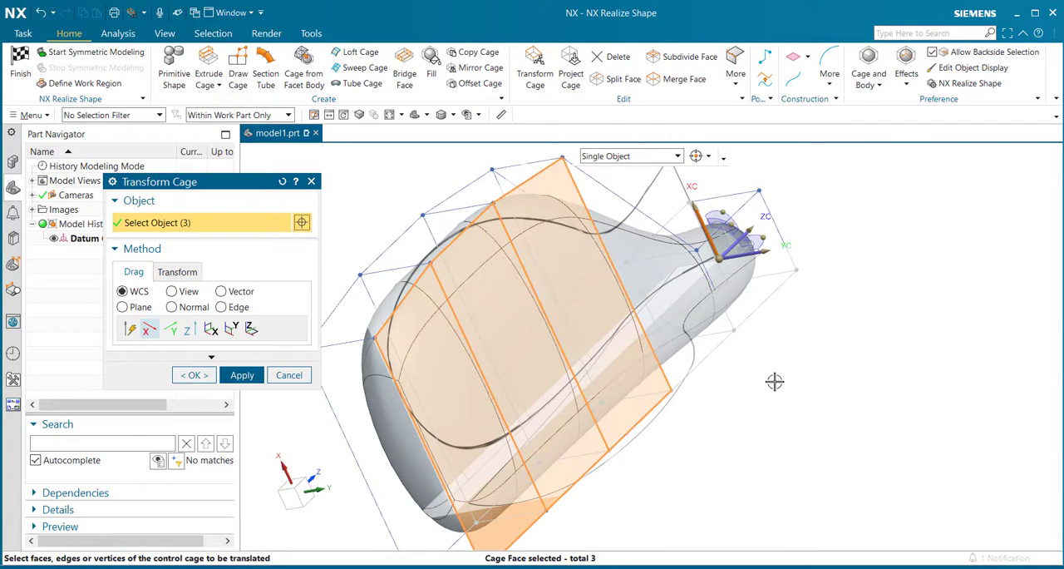
mouse_move(755, 260)
click(760, 271)
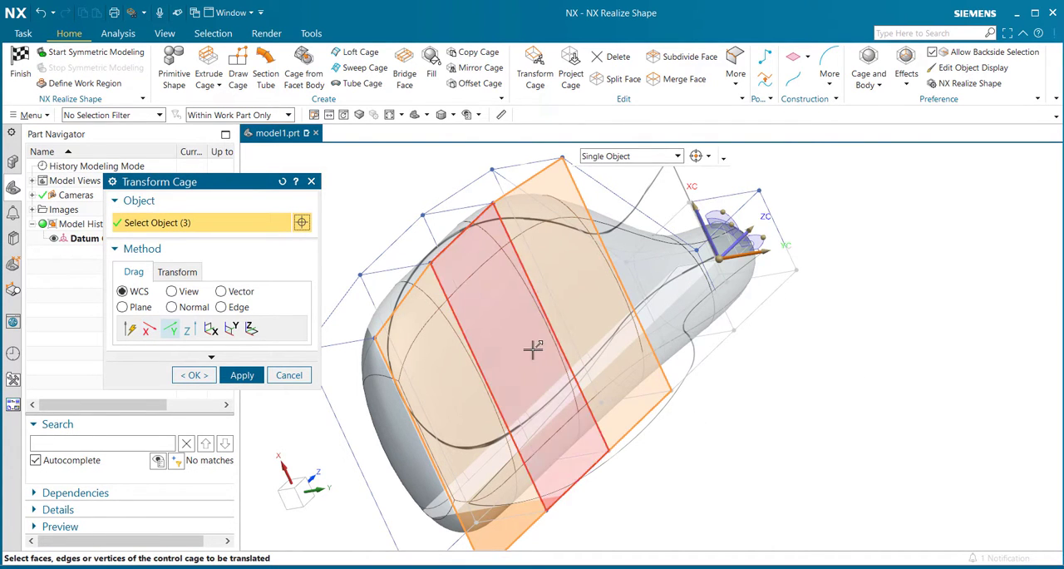
drag(592, 347, 606, 347)
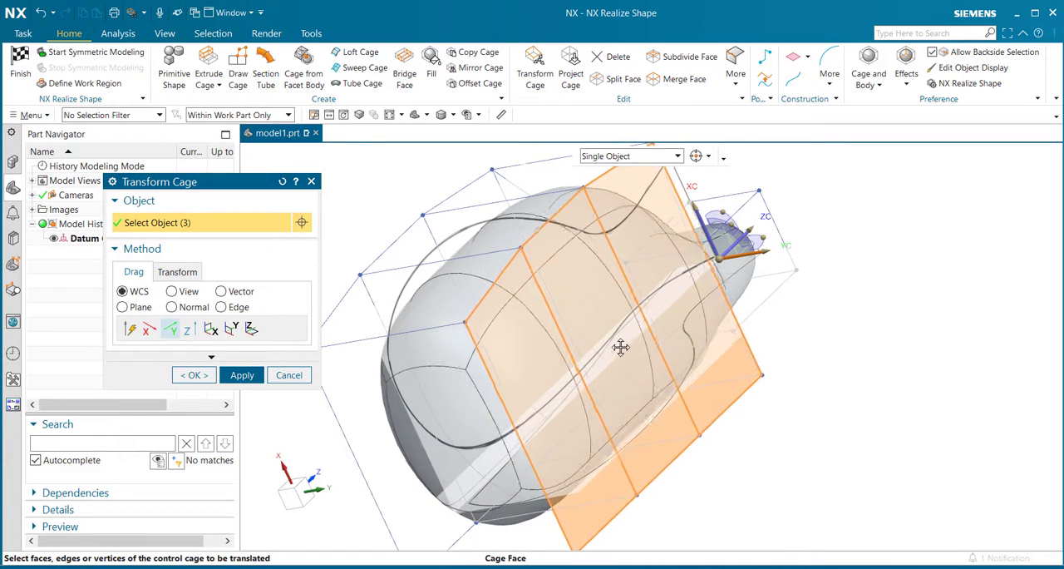
drag(598, 341, 675, 341)
middle_drag(822, 363, 688, 339)
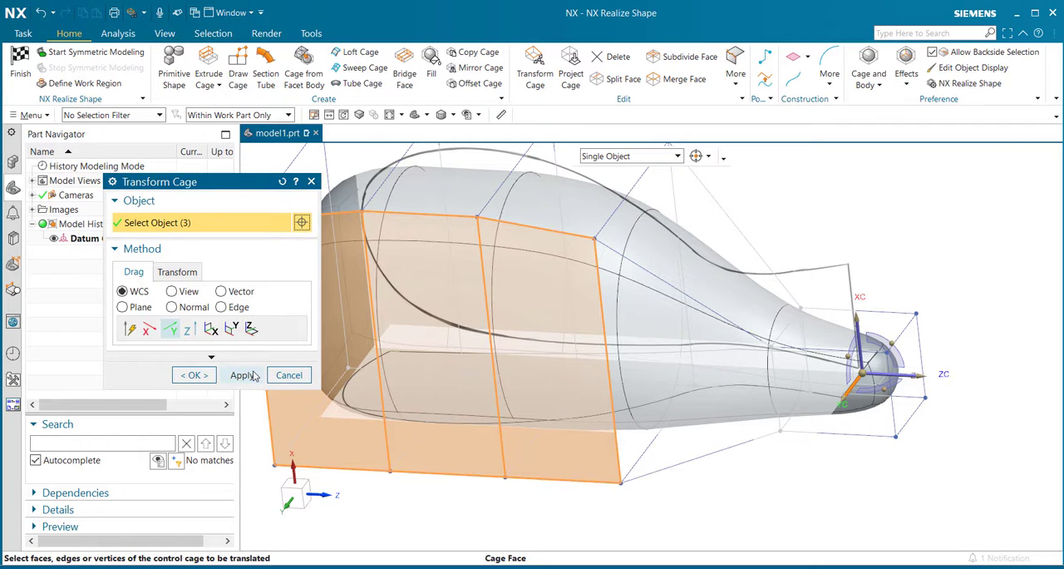
click(253, 376)
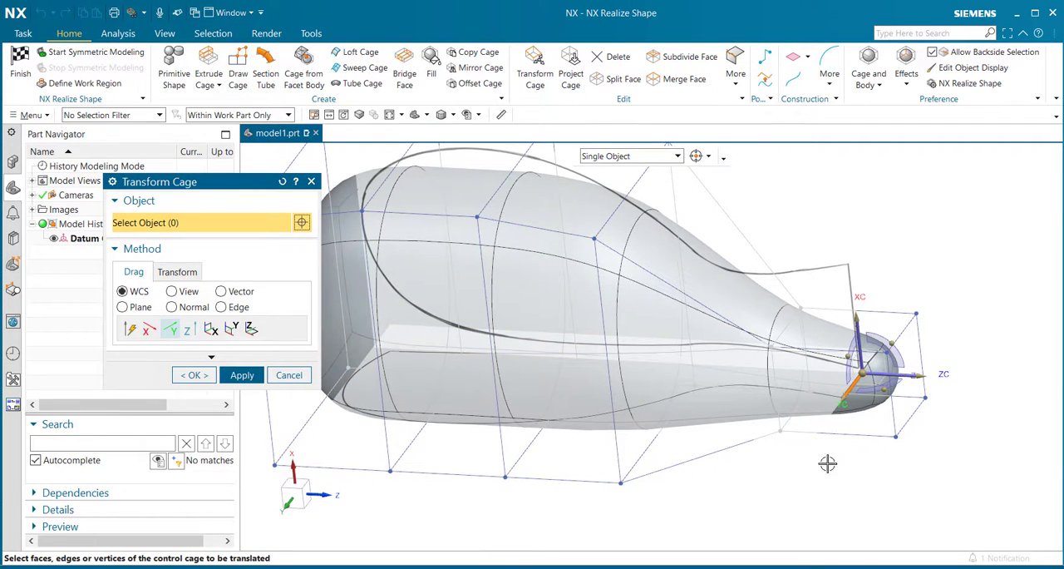
- Raise the upper end cage edge beside the datum origin along the XC-axis until the body meets the front-view outline there
middle_drag(843, 467, 860, 466)
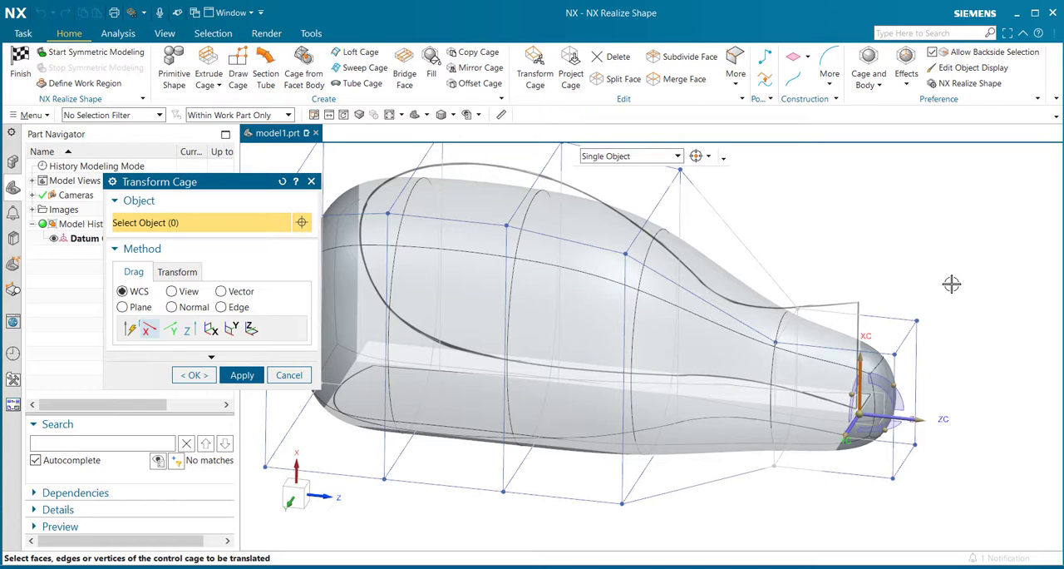
middle_drag(946, 282, 927, 271)
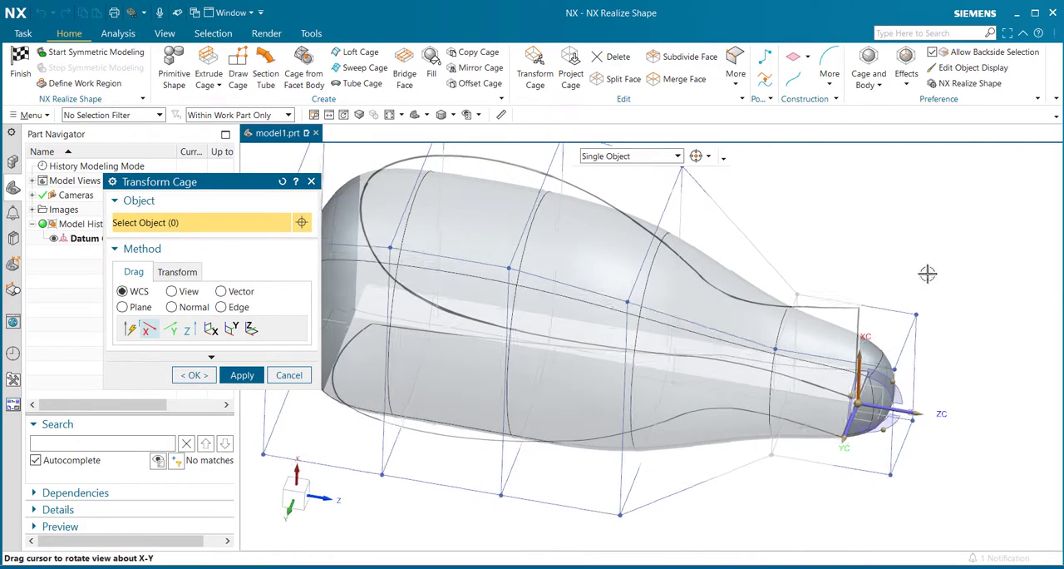
click(906, 342)
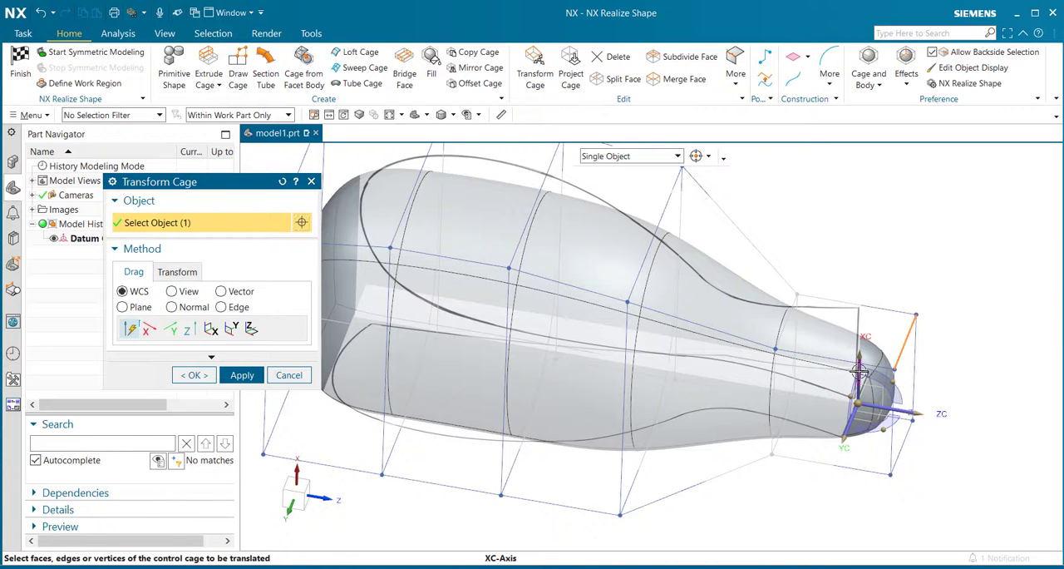
click(859, 371)
drag(906, 342, 927, 291)
middle_drag(938, 320, 956, 288)
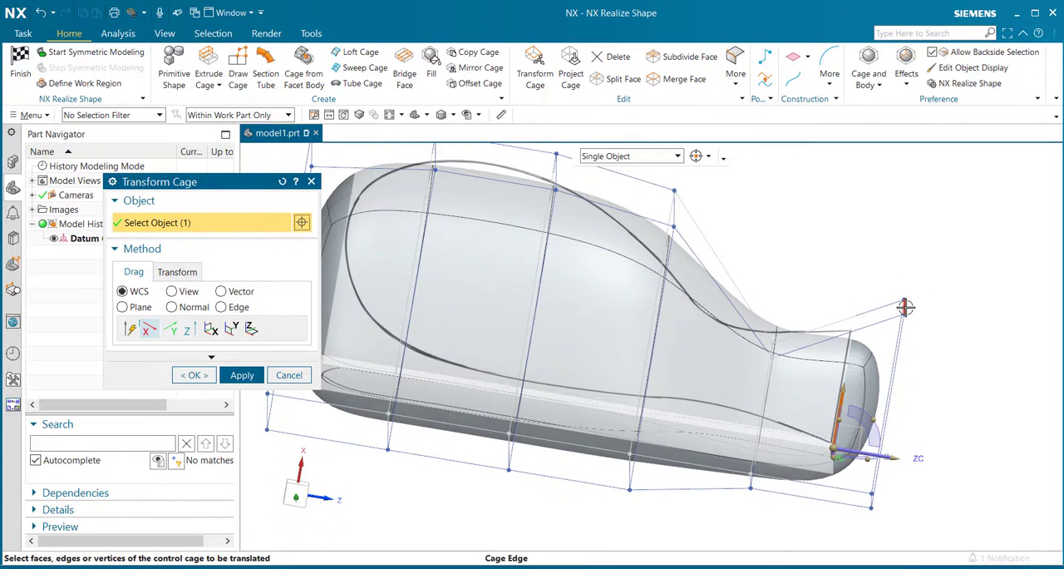
drag(906, 307, 911, 286)
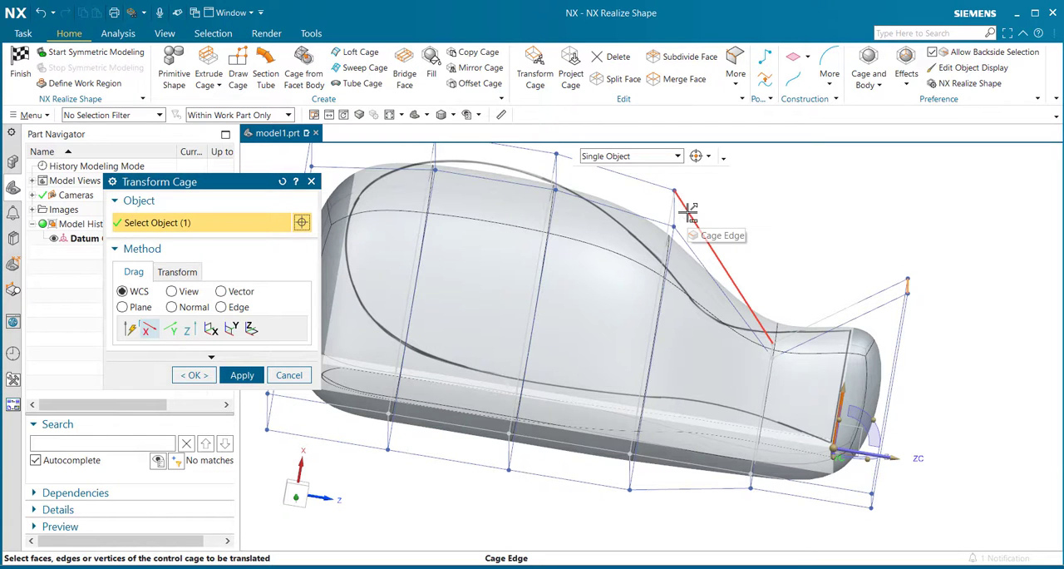
mouse_move(975, 388)
middle_down()
mouse_move(906, 364)
mouse_move(971, 368)
middle_up()
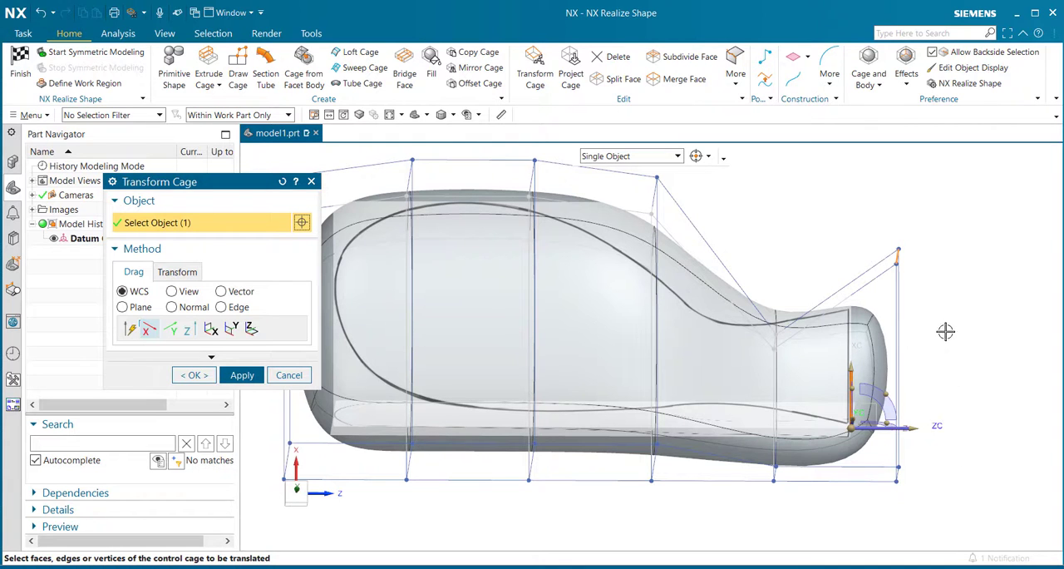
middle_drag(945, 332, 918, 336)
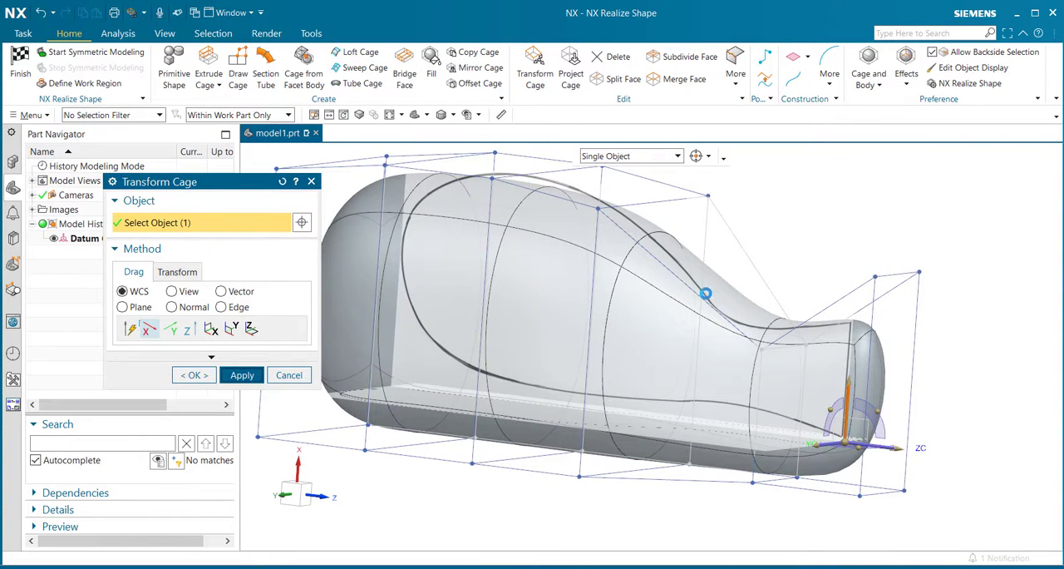
- Lower the upper cage edge at the far end along the XC-axis to round off the body's upper corner
middle_drag(615, 302, 772, 268)
middle_drag(777, 304, 778, 319)
scroll(779, 319, up, 2)
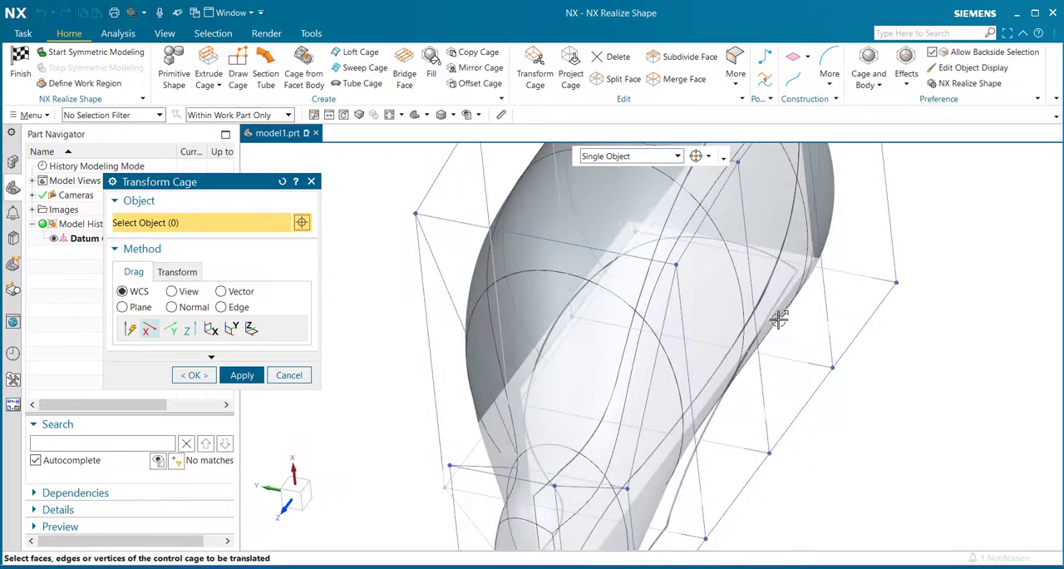
scroll(790, 358, down, 3)
middle_drag(800, 392, 827, 338)
scroll(848, 258, up, 3)
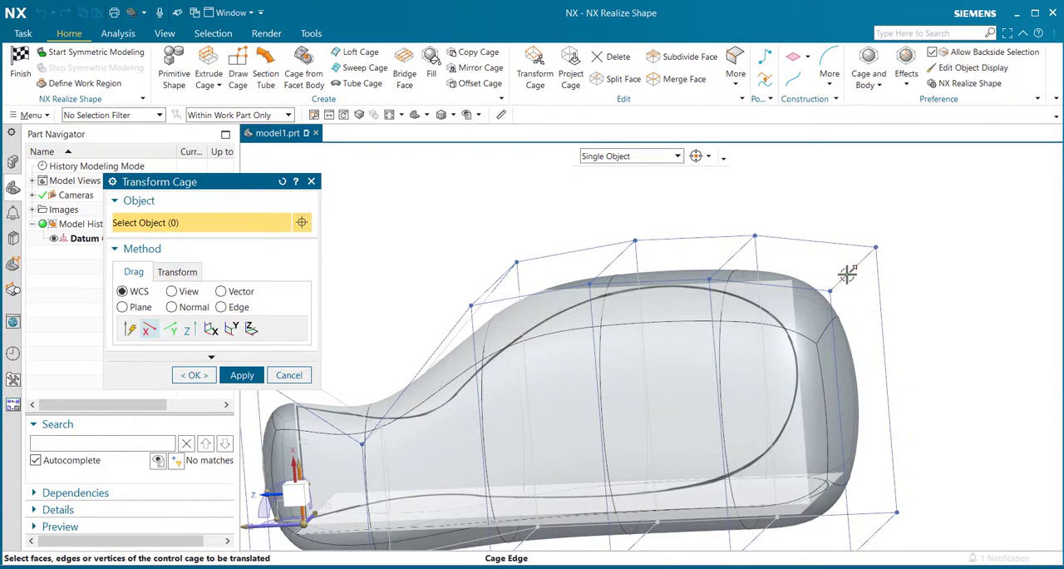
click(848, 276)
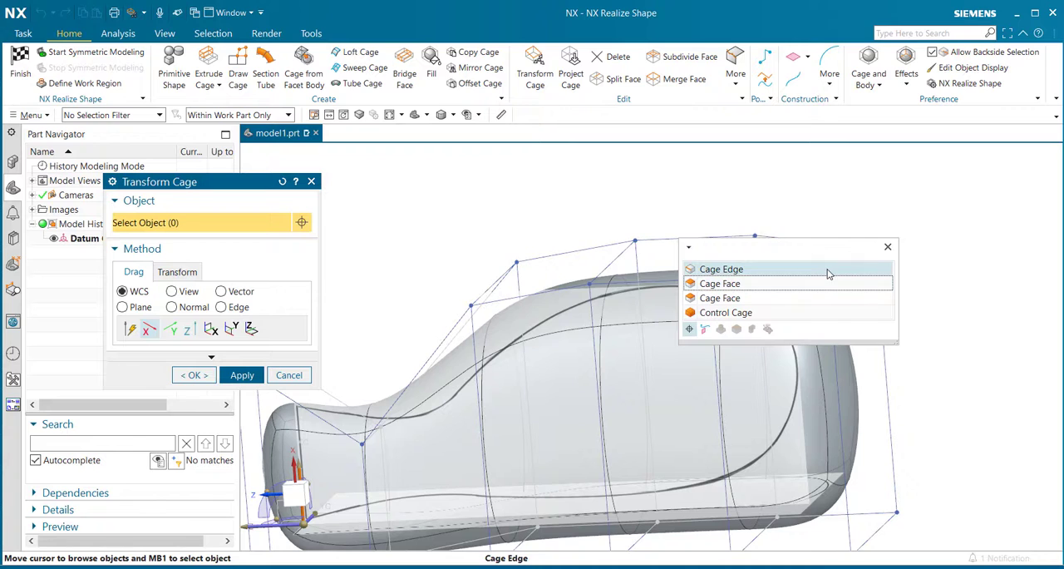
click(767, 269)
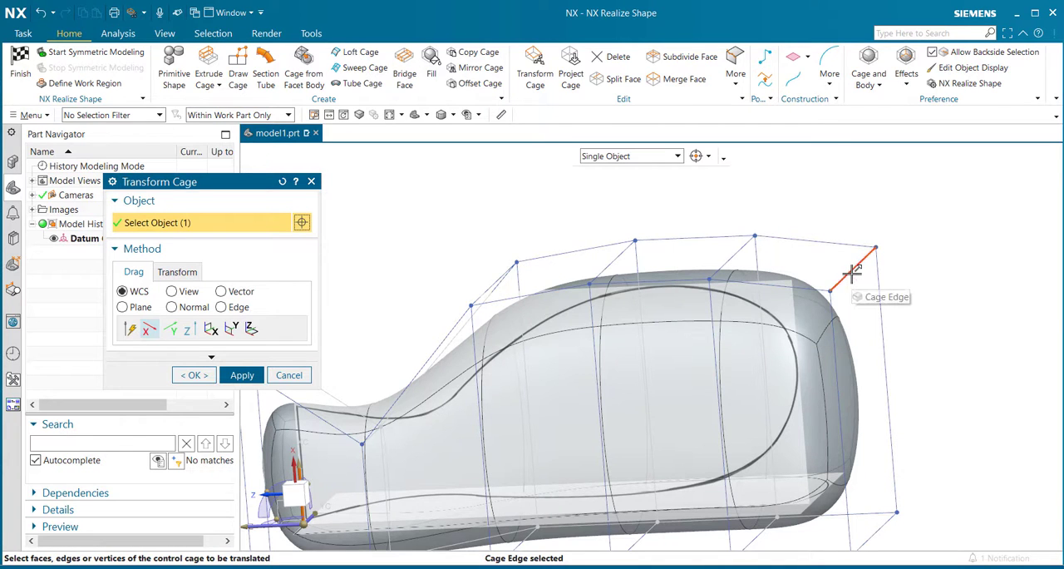
drag(849, 275, 838, 310)
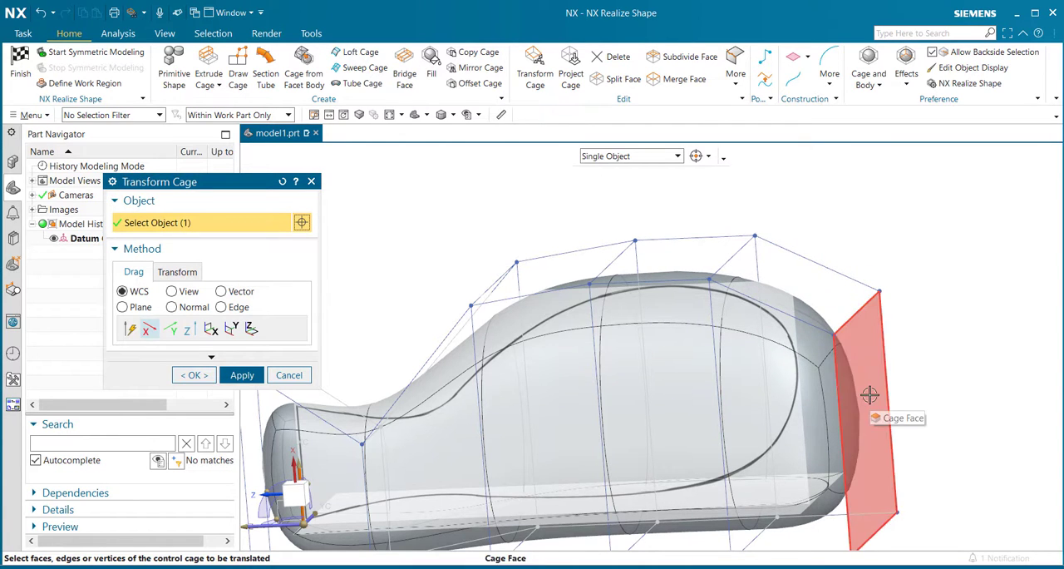
click(234, 376)
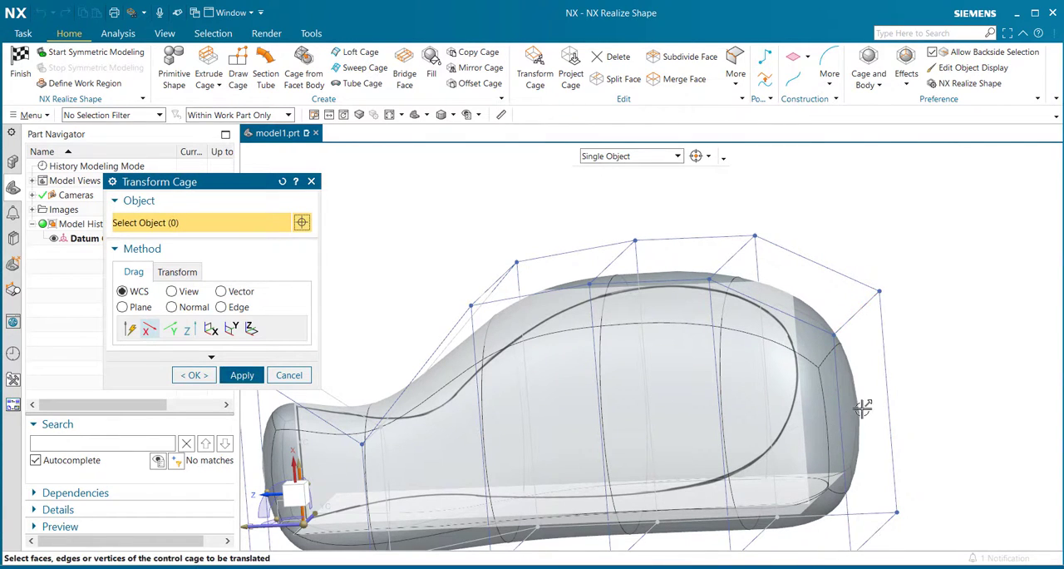
- Move the far-end cage face inward along the ZC-axis until the body's end meets the front-view outline
click(865, 412)
drag(842, 410, 839, 410)
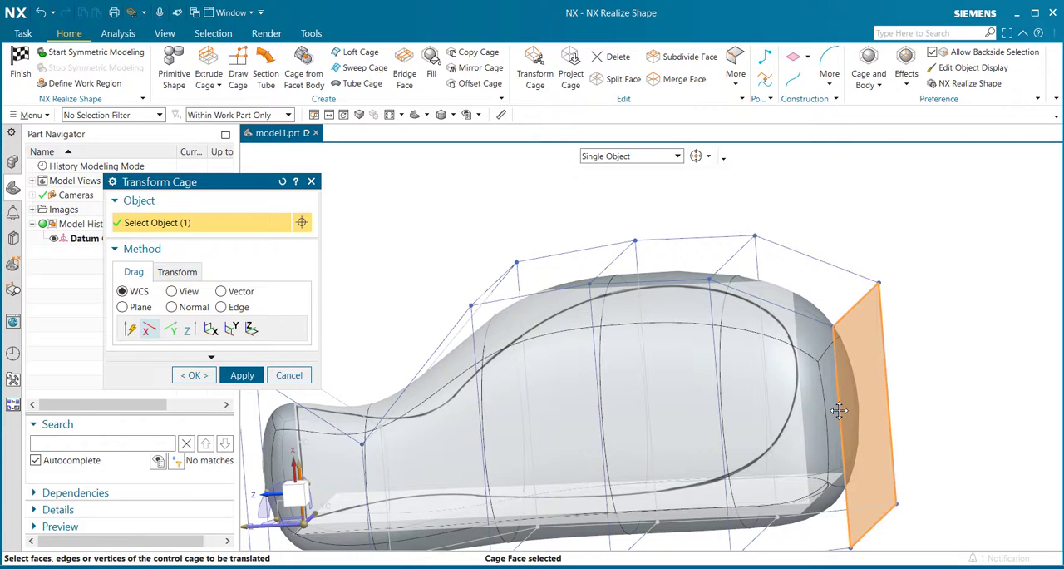
click(187, 329)
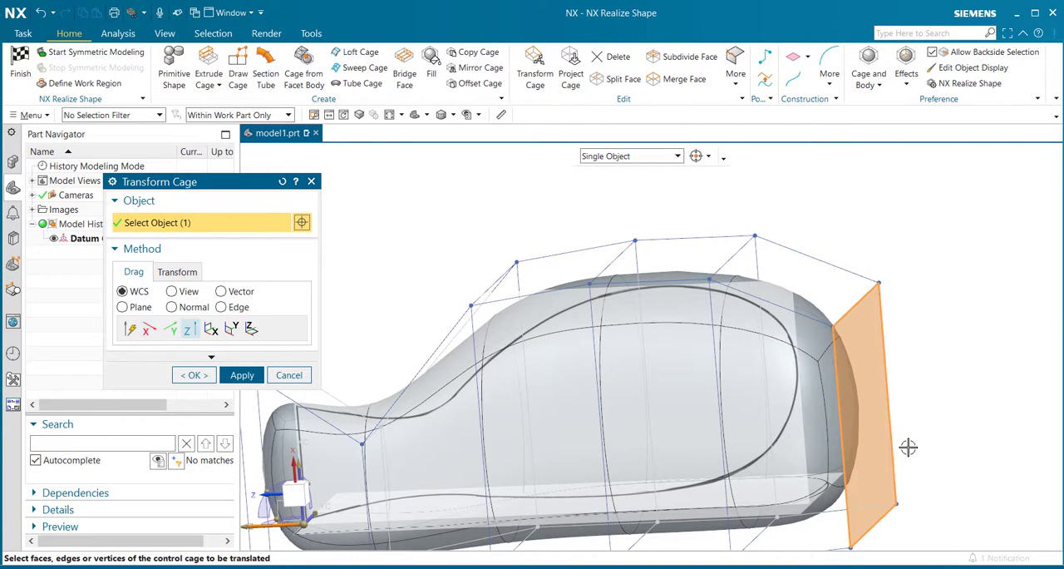
drag(871, 423, 824, 419)
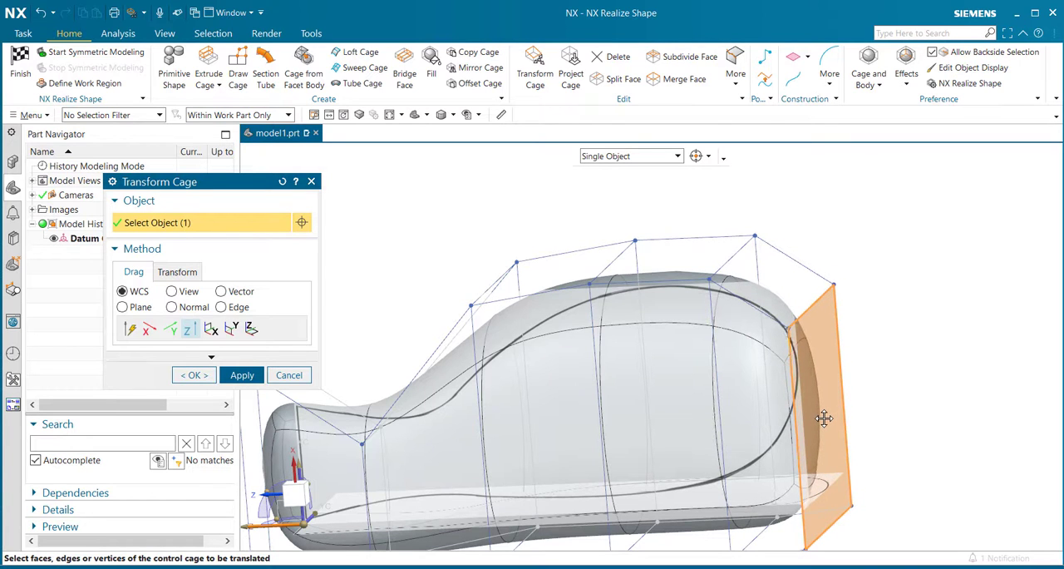
middle_drag(915, 367, 918, 358)
click(242, 375)
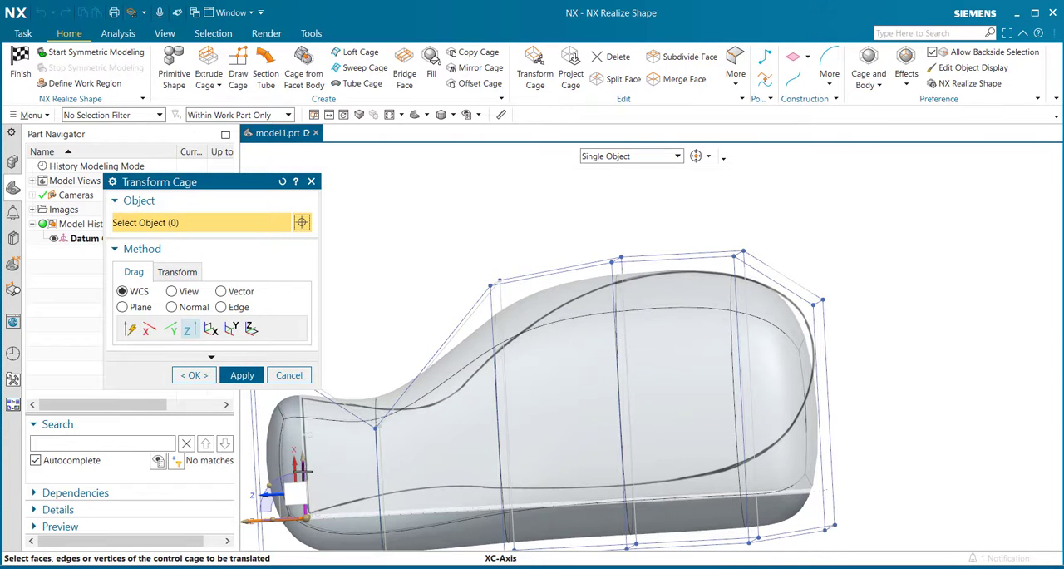
- Raise the far end's upper cage edge slightly along the XC-axis to refine the corner against the front-view outline
click(303, 471)
mouse_move(837, 291)
middle_down()
mouse_move(879, 296)
mouse_move(820, 302)
middle_up()
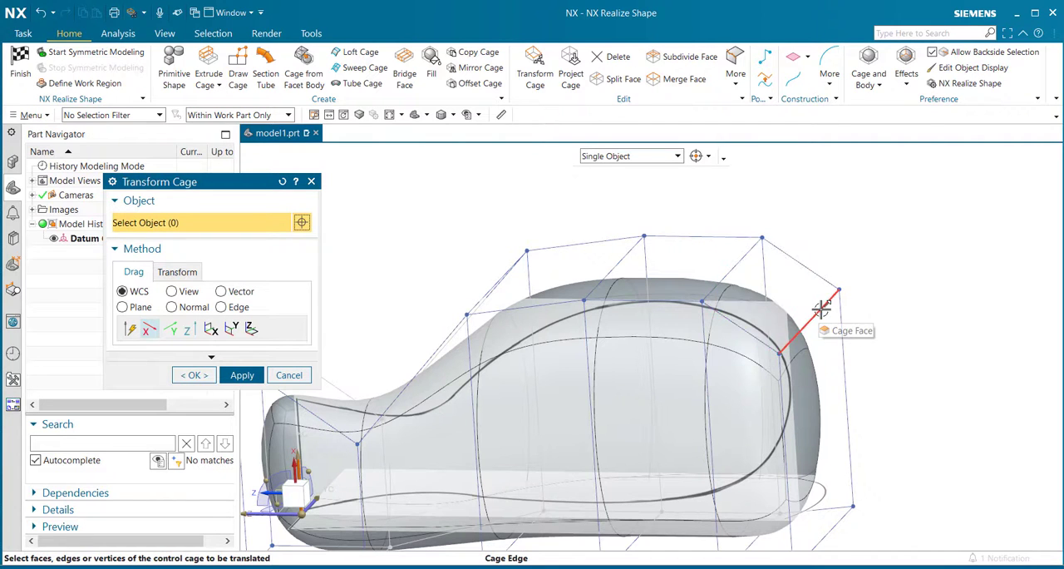
drag(826, 295, 826, 291)
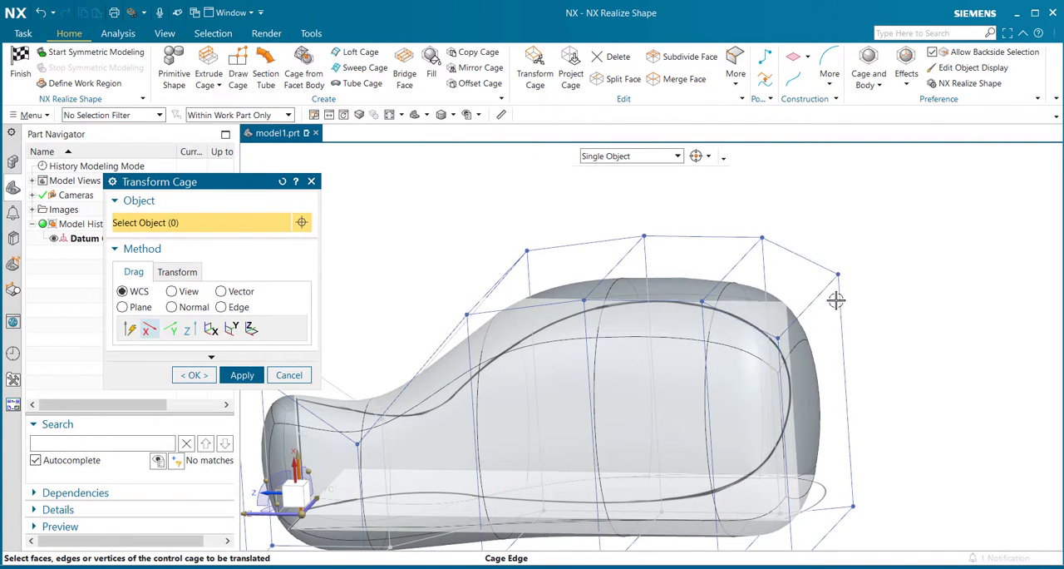
- Raise the far end's lower cage edge along the XC-axis so the body's lower corner follows the front-view outline
middle_drag(797, 425, 853, 459)
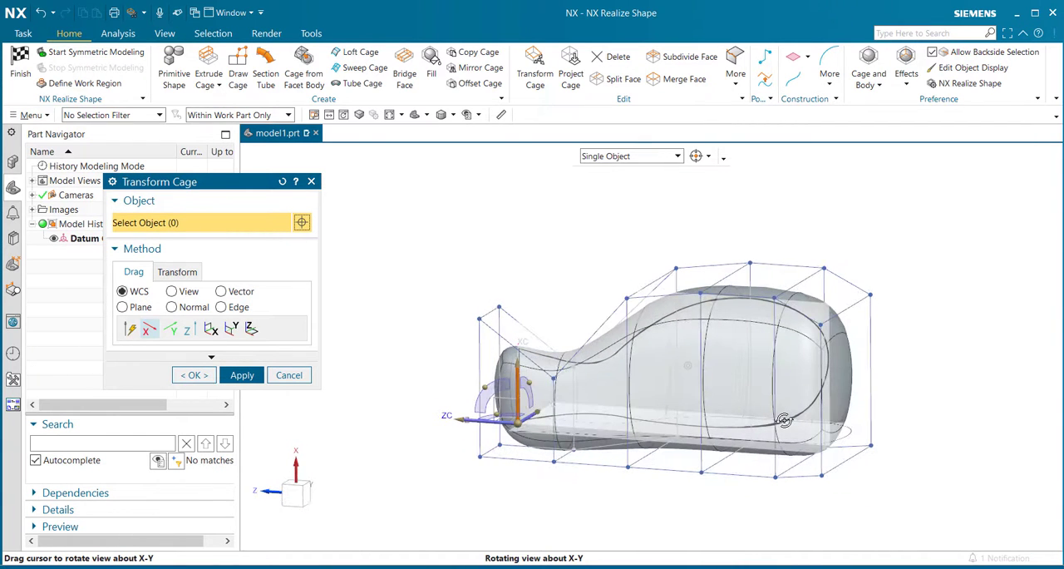
scroll(857, 464, up, 3)
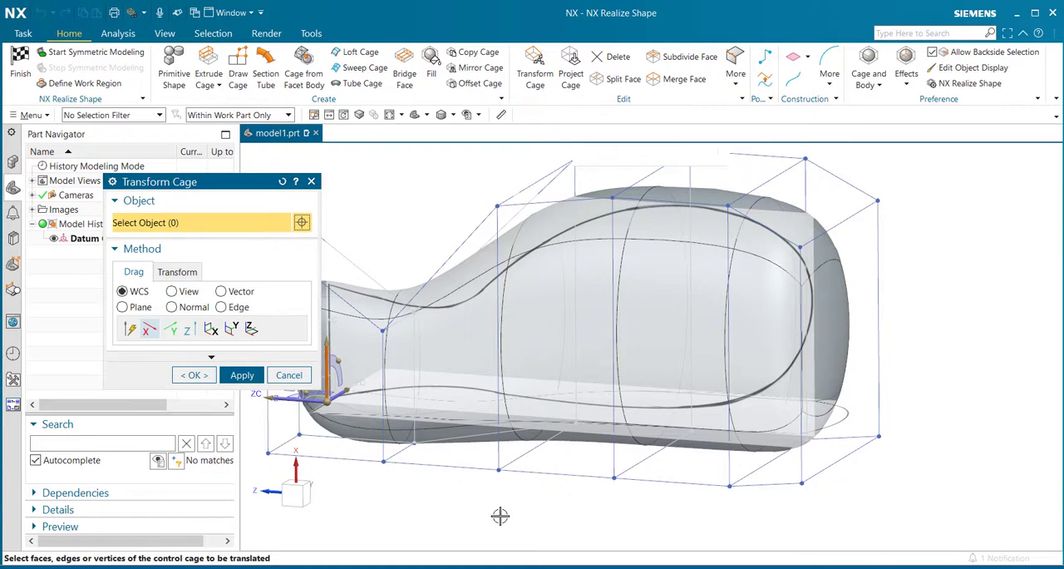
drag(838, 465, 819, 418)
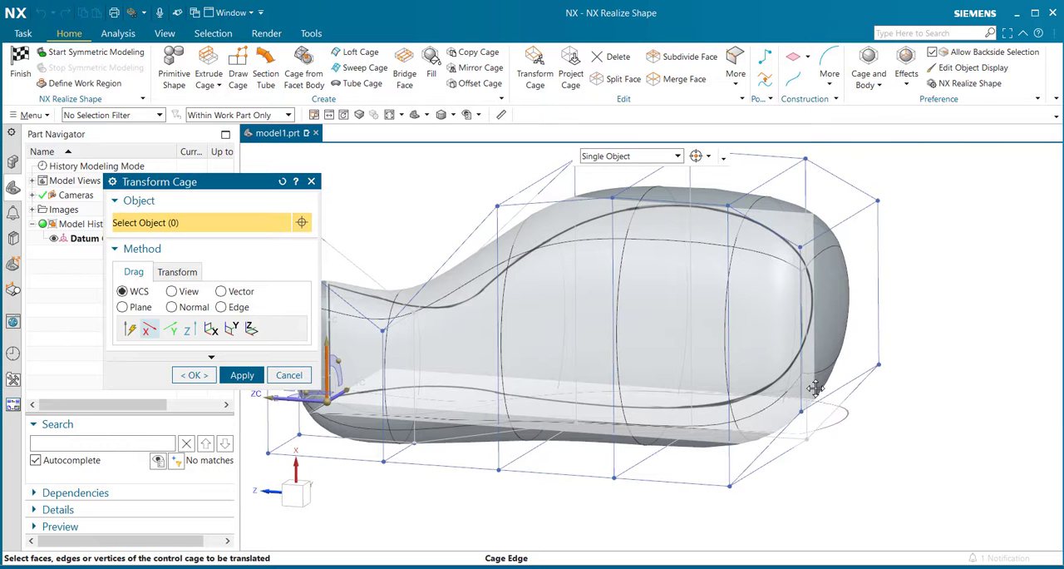
drag(814, 377, 814, 370)
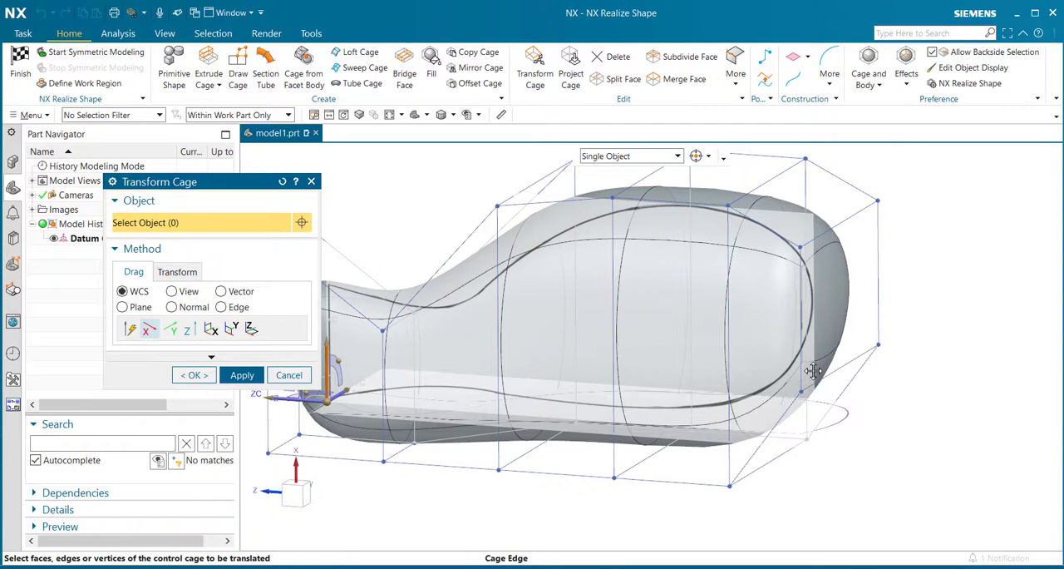
- Along the XC-axis, lower the shoulder's upper cage edge and raise the two lower cage faces beneath the neck and wide section towards the outline
middle_drag(852, 459, 871, 399)
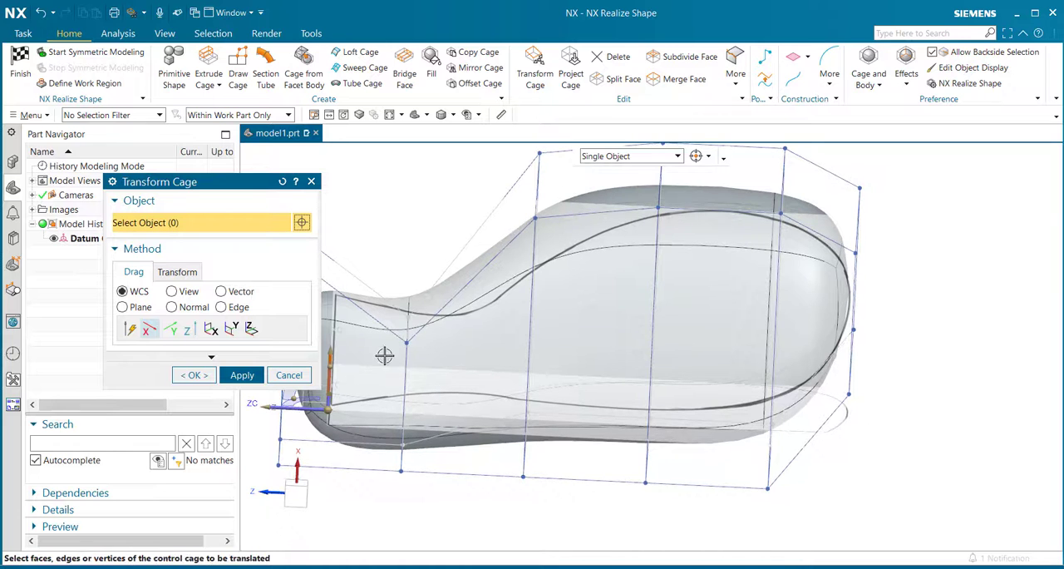
drag(549, 182, 544, 215)
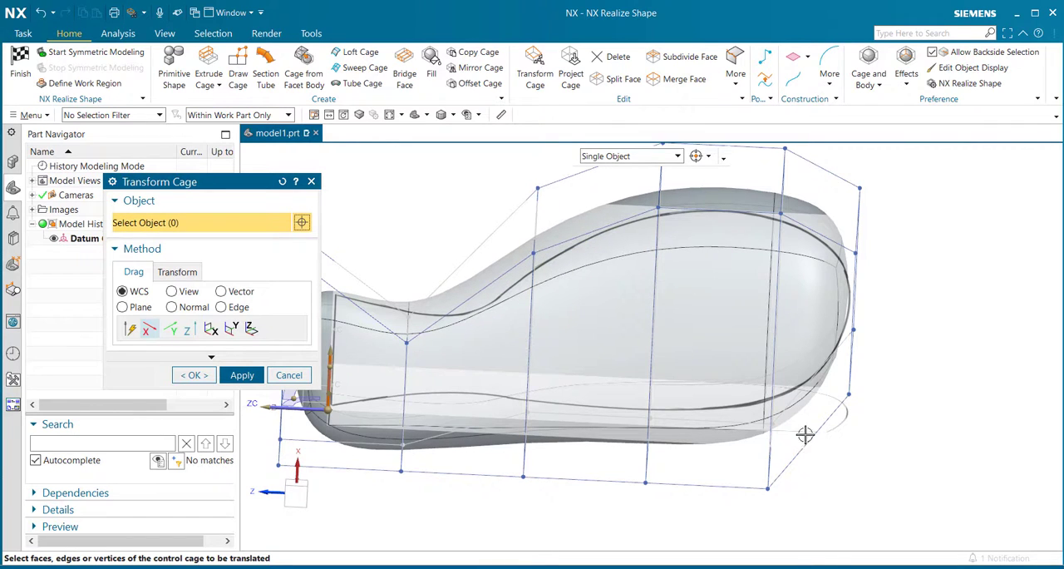
mouse_move(813, 520)
middle_down()
mouse_move(831, 480)
mouse_move(835, 513)
mouse_move(765, 531)
mouse_move(812, 502)
middle_up()
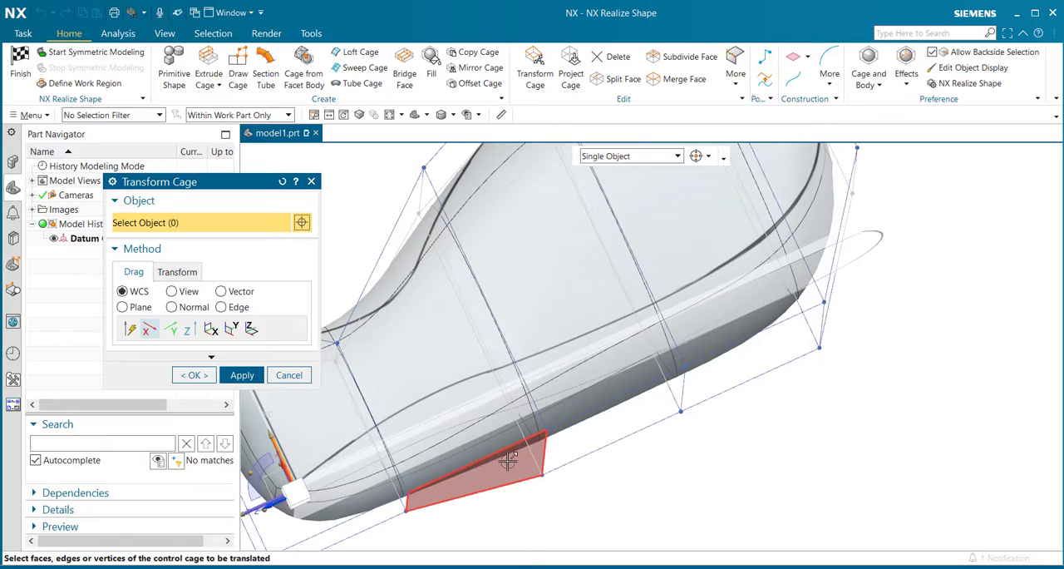
drag(509, 460, 486, 403)
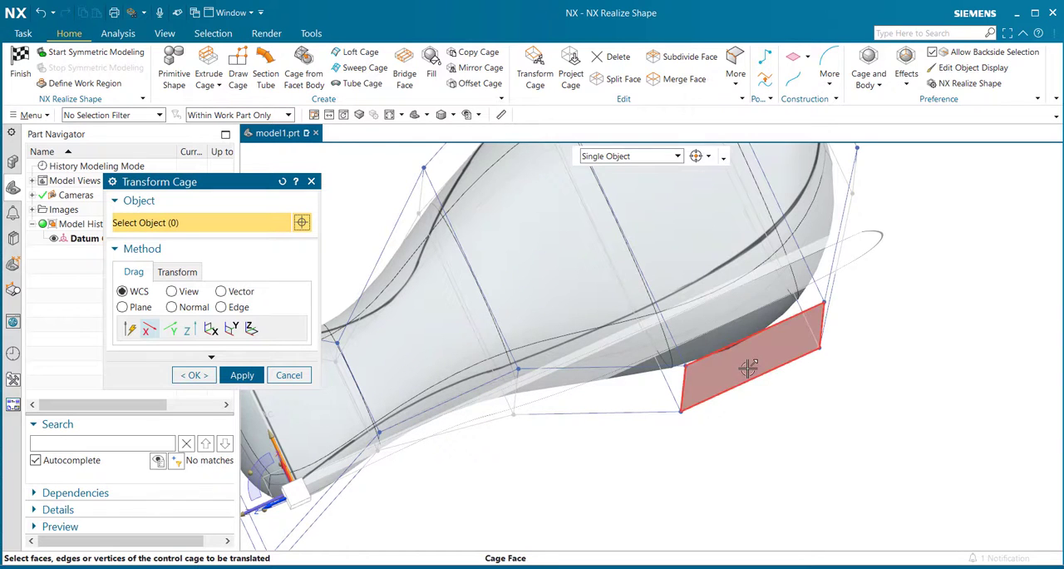
drag(749, 367, 742, 351)
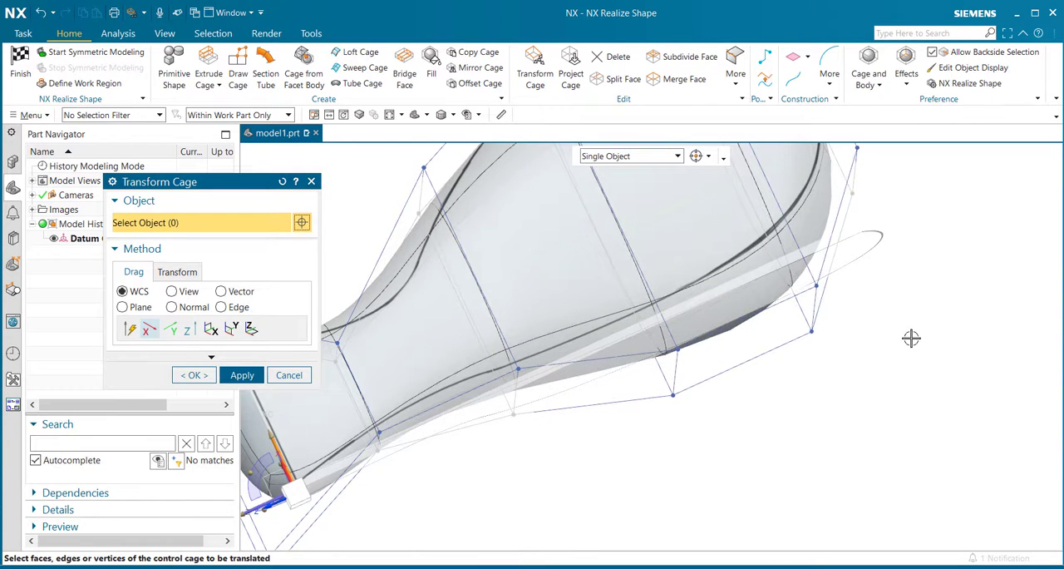
- Fine-tune the lower cage face under the wide section along the XC-axis to fit the front-view outline, and complete the cage transformation
middle_drag(910, 337, 922, 382)
scroll(923, 383, up, 2)
scroll(923, 383, down, 5)
middle_drag(834, 414, 810, 385)
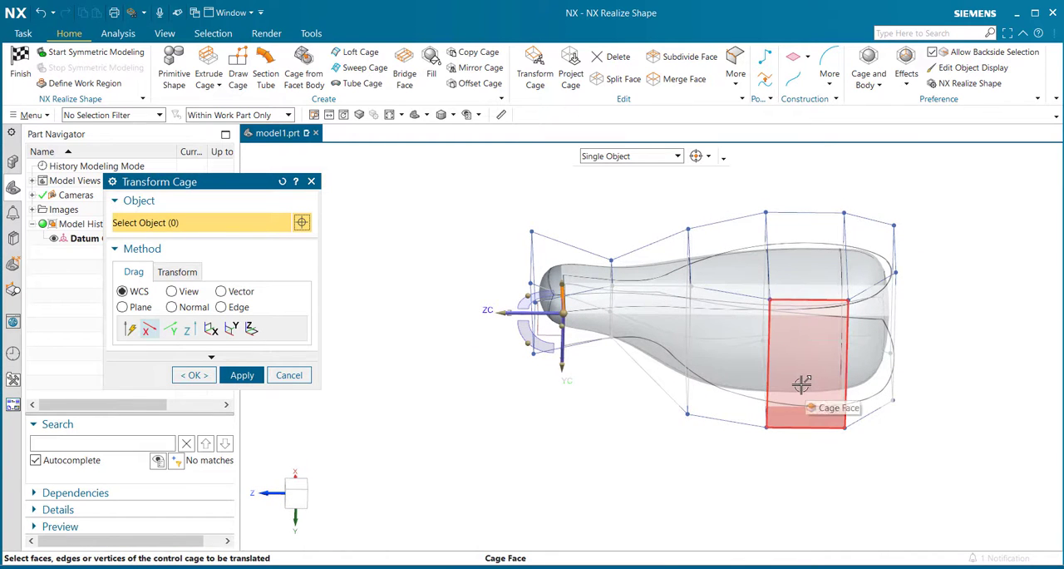
middle_drag(420, 406, 409, 430)
middle_drag(786, 463, 794, 373)
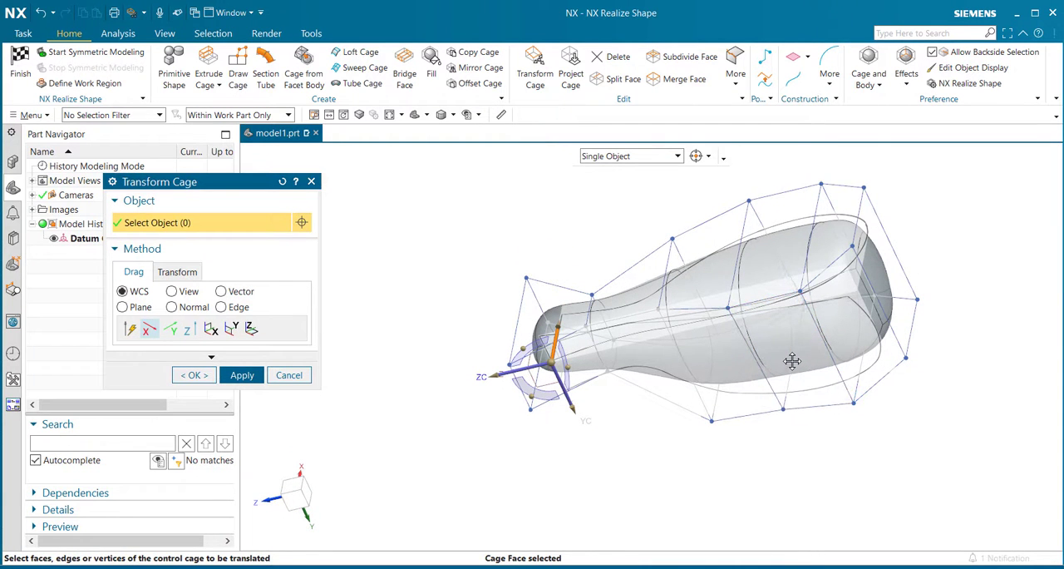
middle_drag(609, 405, 628, 450)
scroll(824, 340, up, 2)
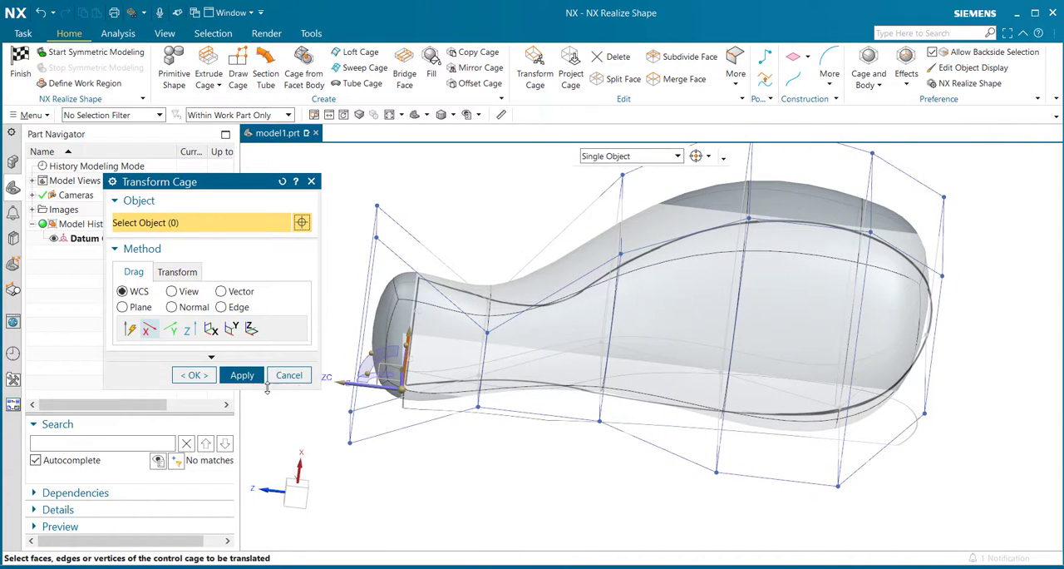
click(196, 376)
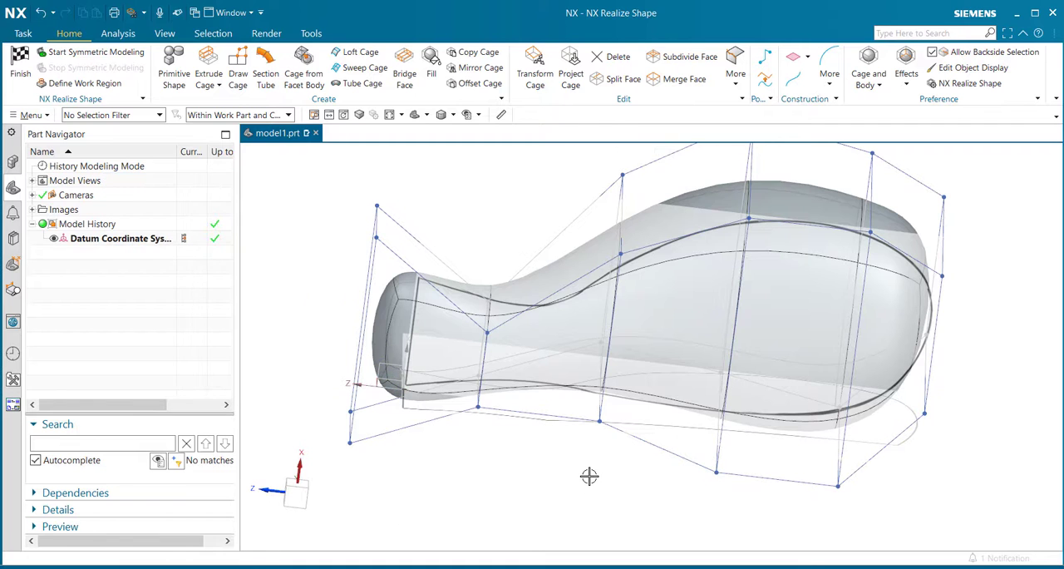
- Finish the Realize Shape task and return to Modeling with the subdivision body
middle_drag(985, 373, 970, 423)
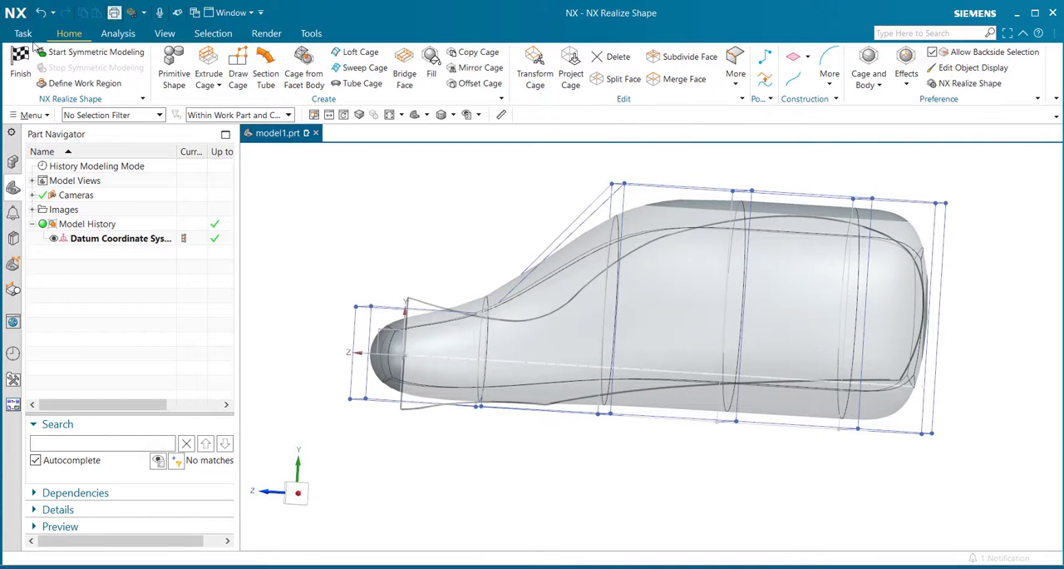
click(19, 65)
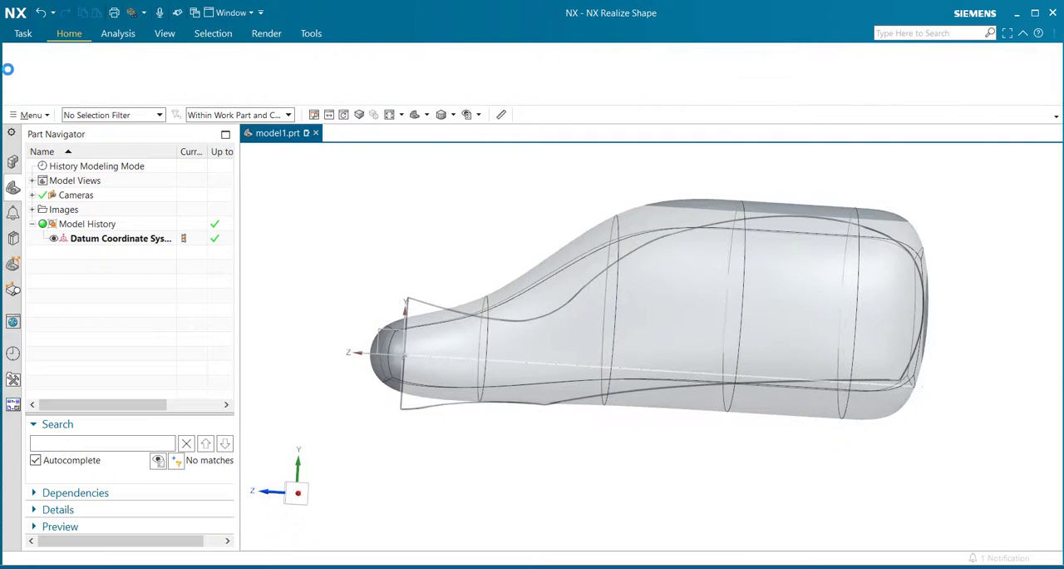
middle_drag(469, 465, 456, 485)
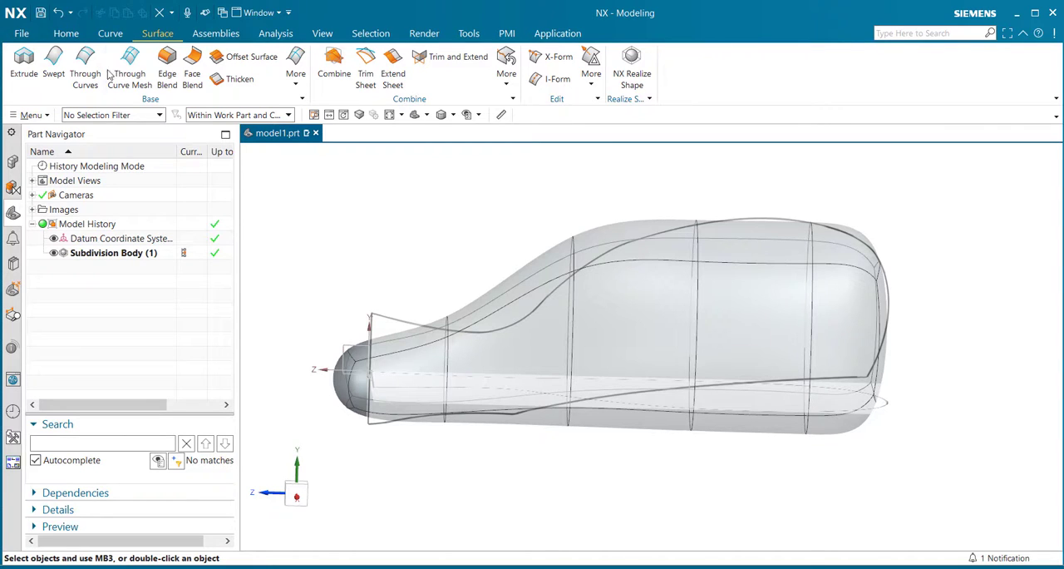
- Create a new sketch on the Right principal plane
click(67, 33)
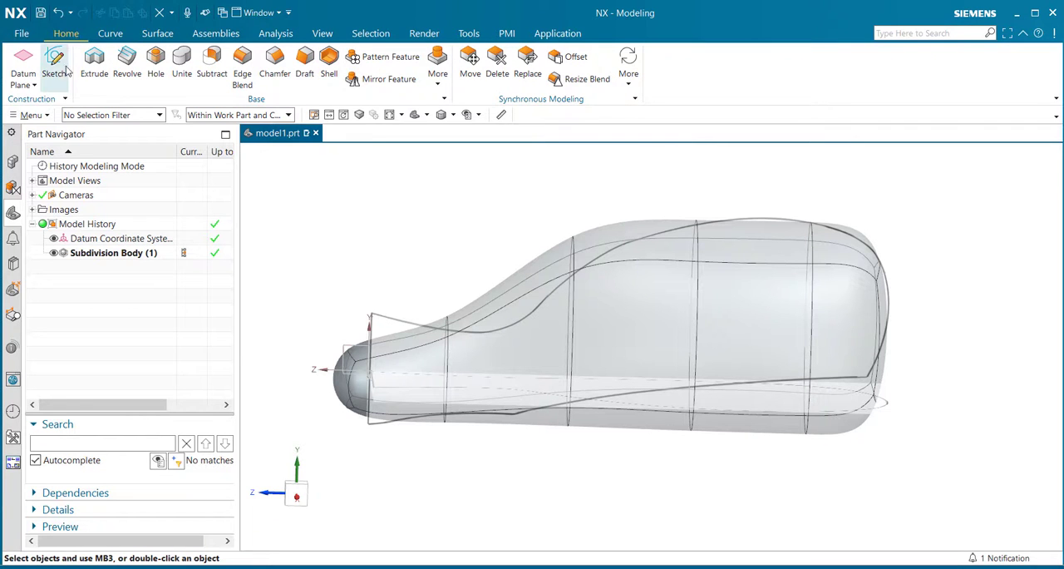
click(56, 66)
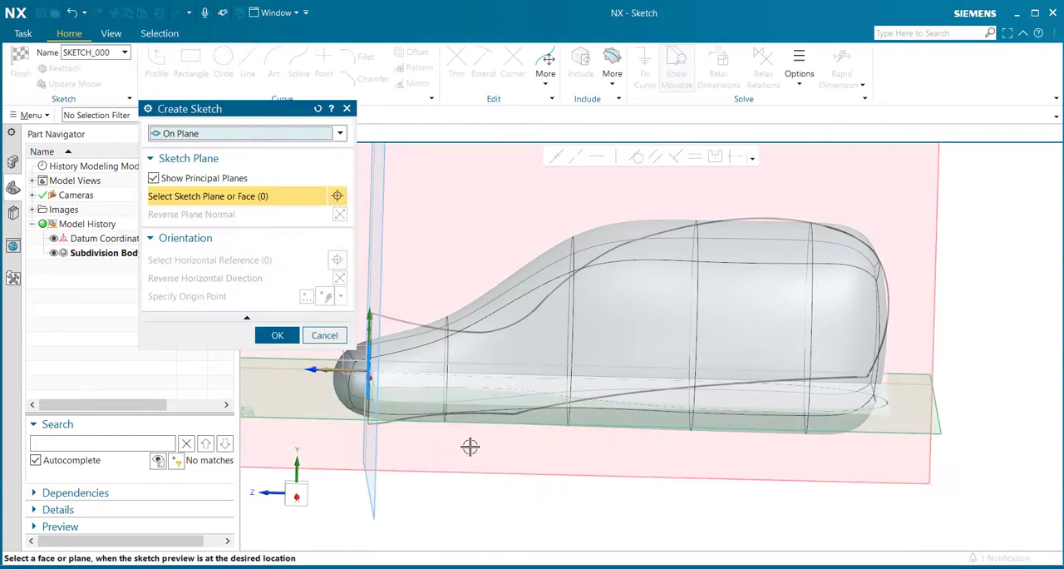
mouse_move(598, 502)
middle_down()
mouse_move(599, 444)
mouse_move(554, 446)
mouse_move(566, 453)
mouse_move(637, 415)
mouse_move(542, 477)
mouse_move(499, 466)
middle_up()
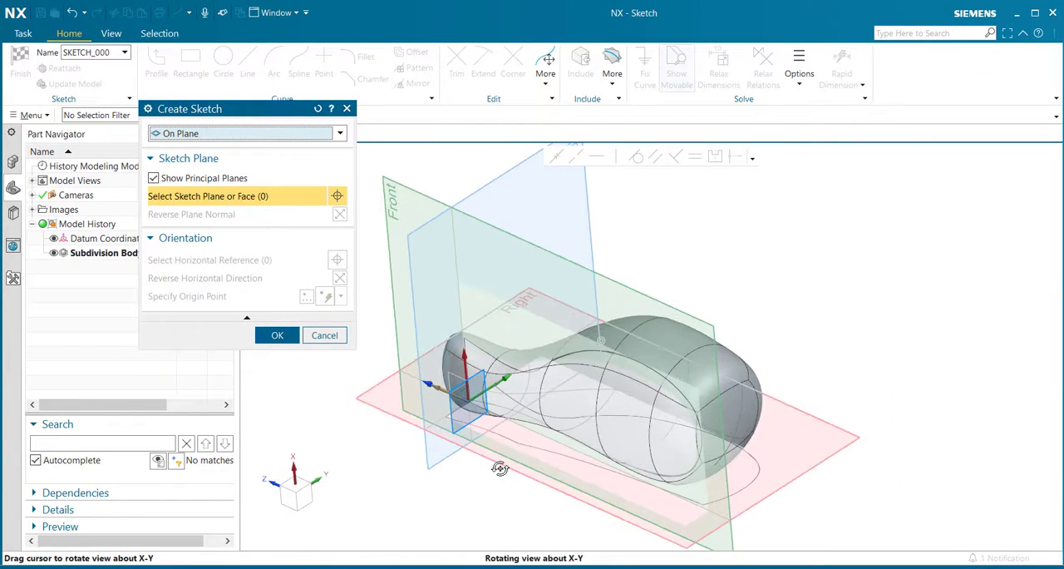
click(828, 456)
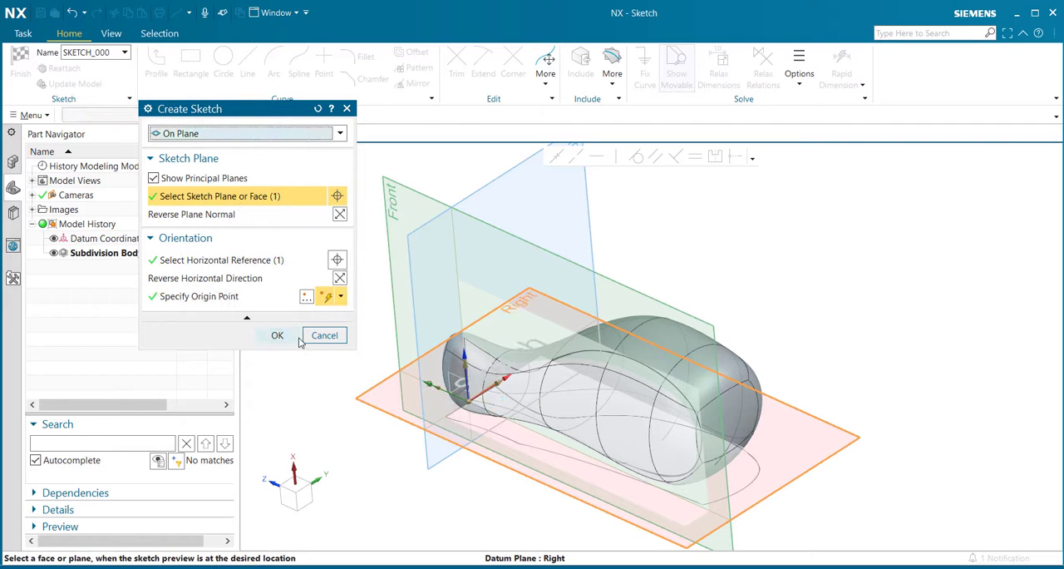
click(278, 334)
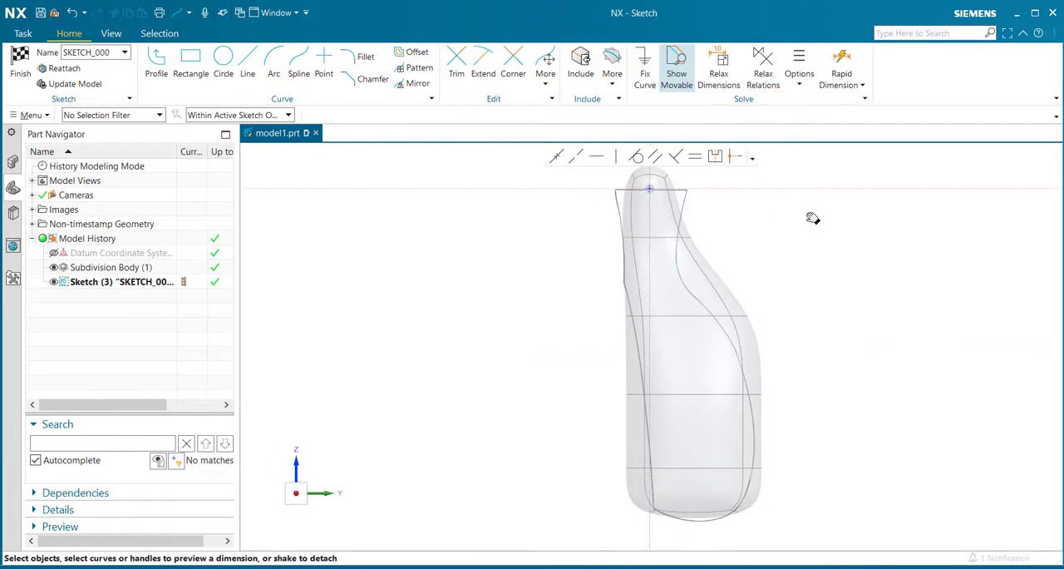
- Draw a three-point, degree 3 Through Points studio spline along the body's straighter side, from outside the neck to below the wide end
click(299, 62)
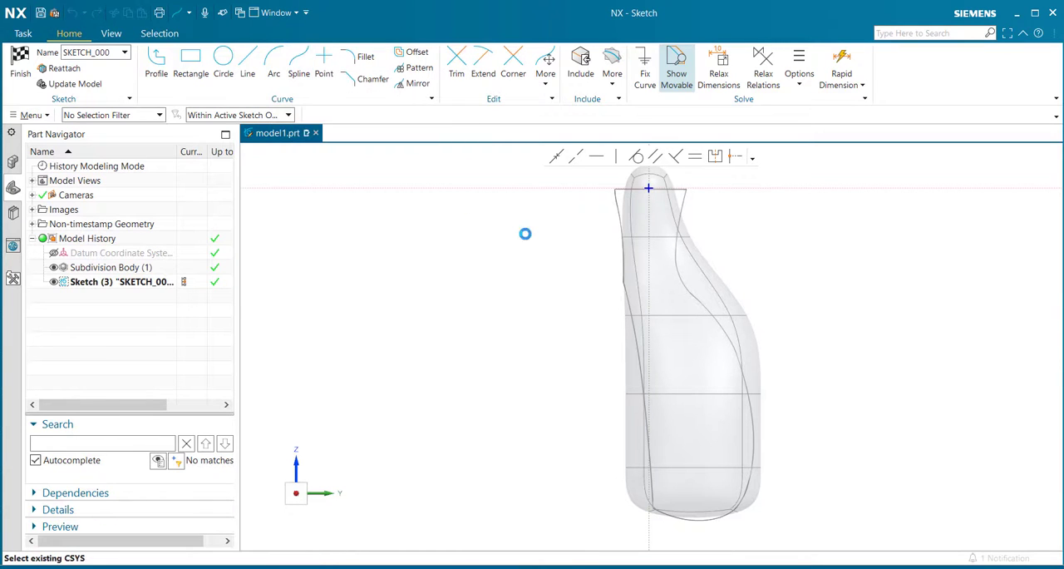
click(604, 257)
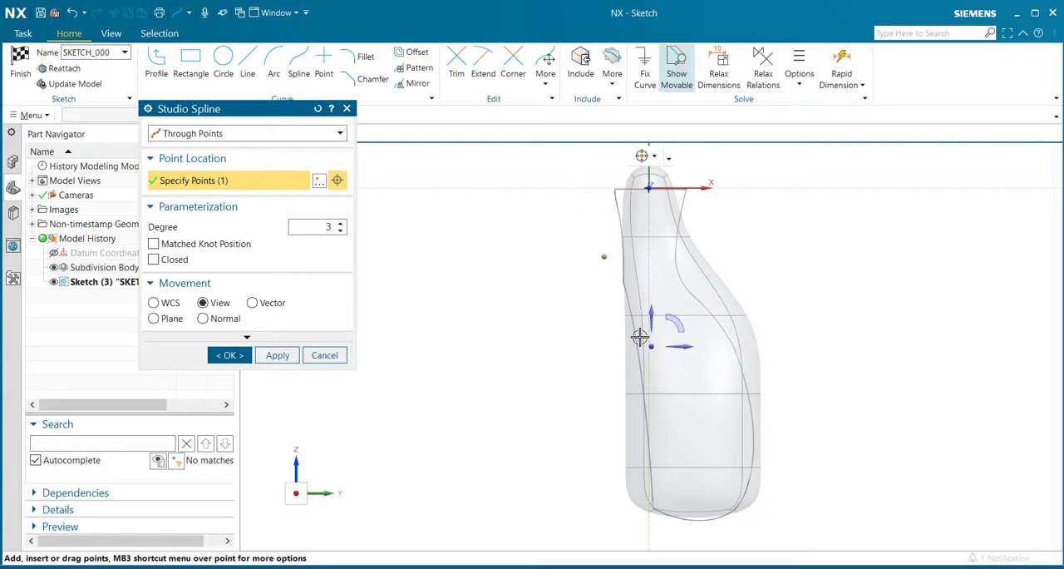
click(640, 336)
click(661, 532)
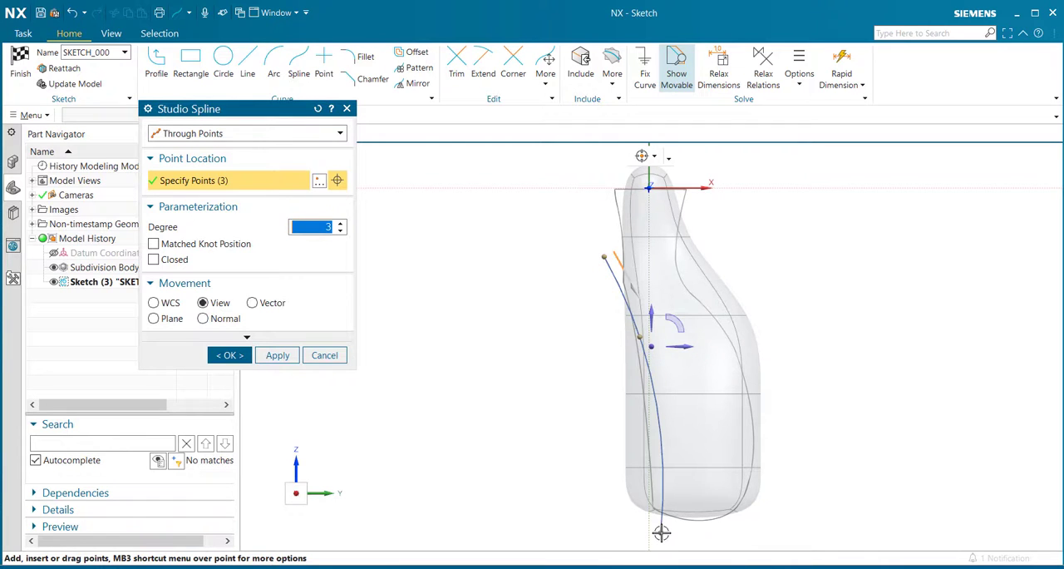
- Reposition the spline's three points to flatten its curve along the outline's straighter side, accept the spline and finish the sketch
mouse_move(639, 336)
mouse_down()
mouse_move(648, 331)
mouse_move(633, 314)
mouse_up()
drag(660, 532, 644, 533)
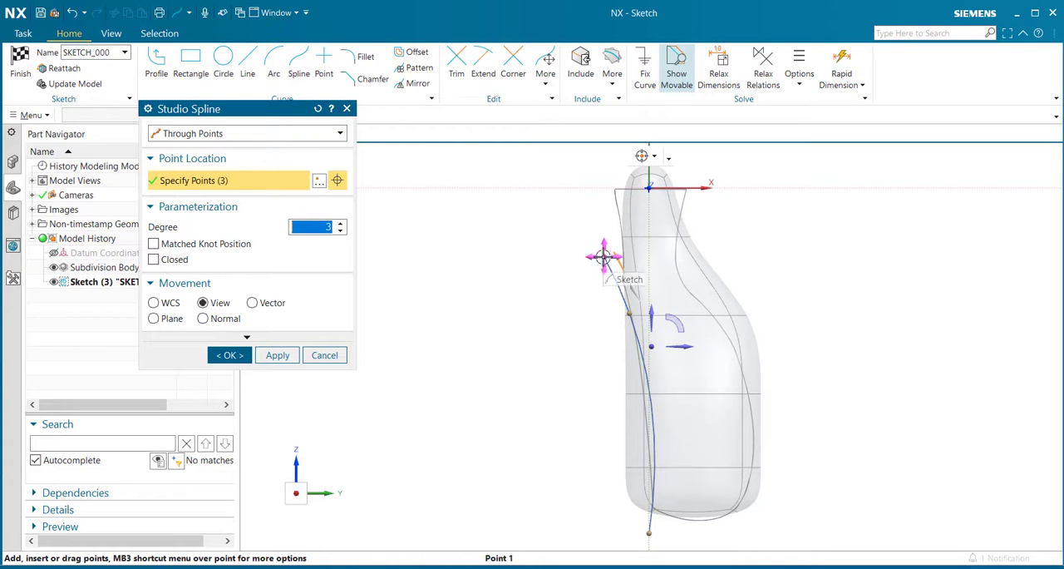
drag(603, 254, 616, 267)
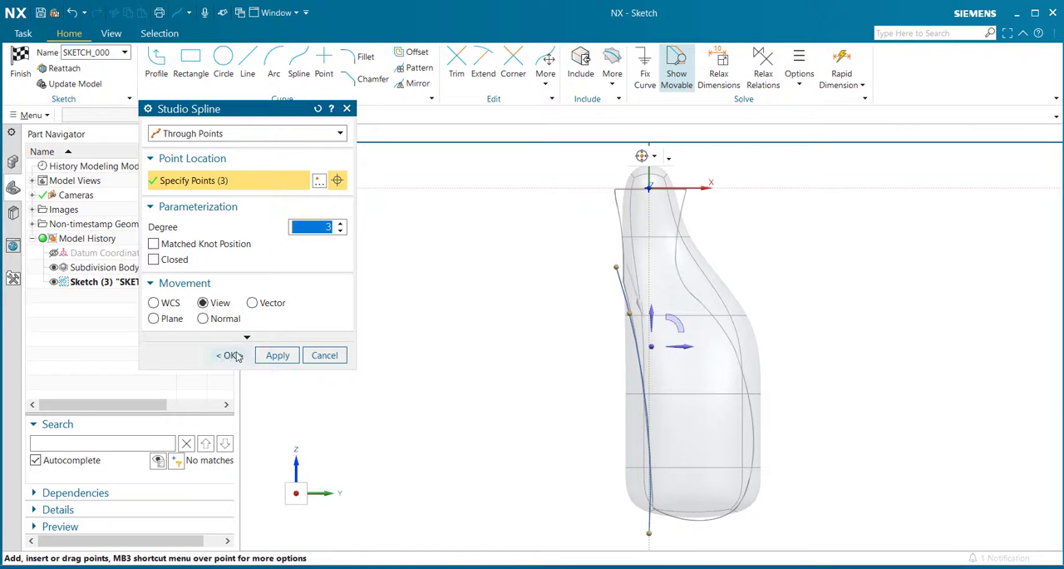
click(238, 356)
click(532, 317)
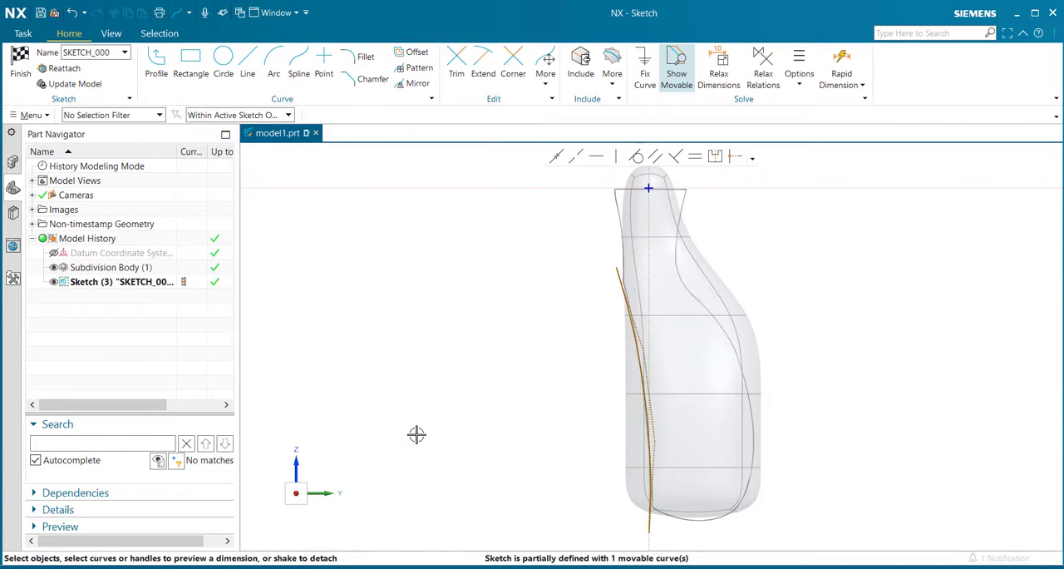
click(19, 60)
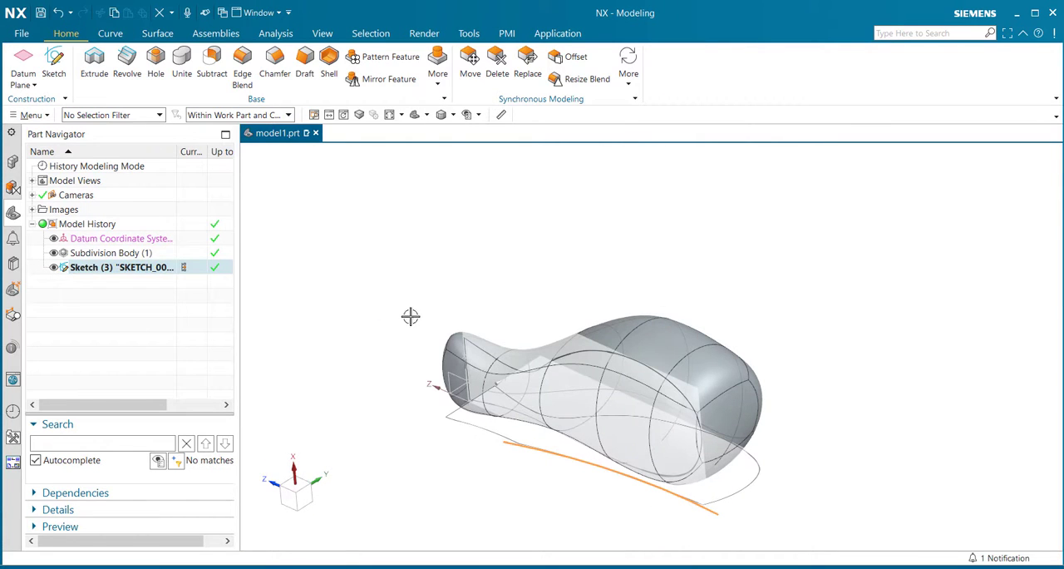
- Extrude the sketched spline from -27 mm to 150 mm with no Boolean, so the sheet passes fully through the body
click(157, 34)
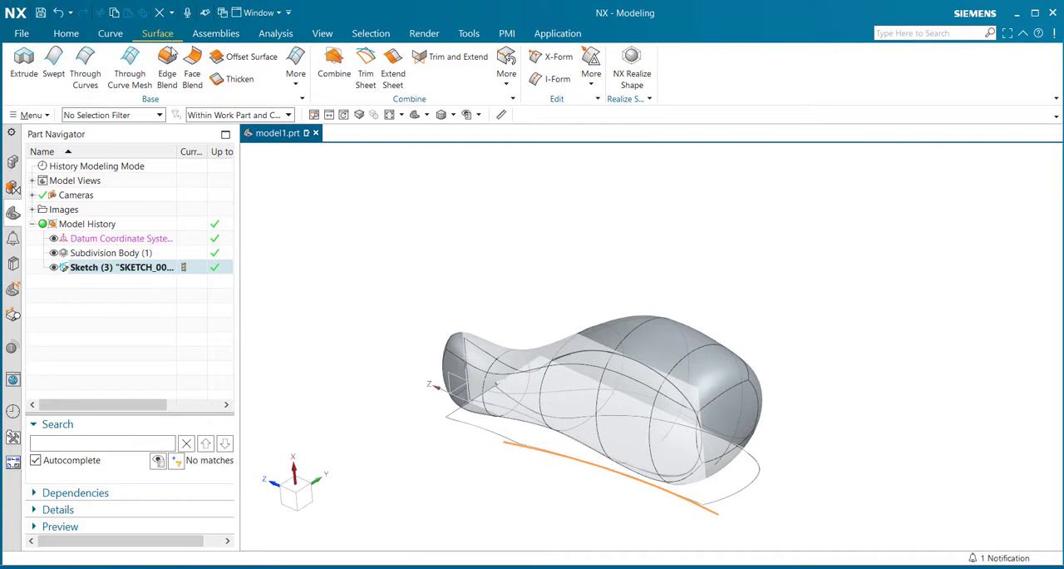
click(24, 62)
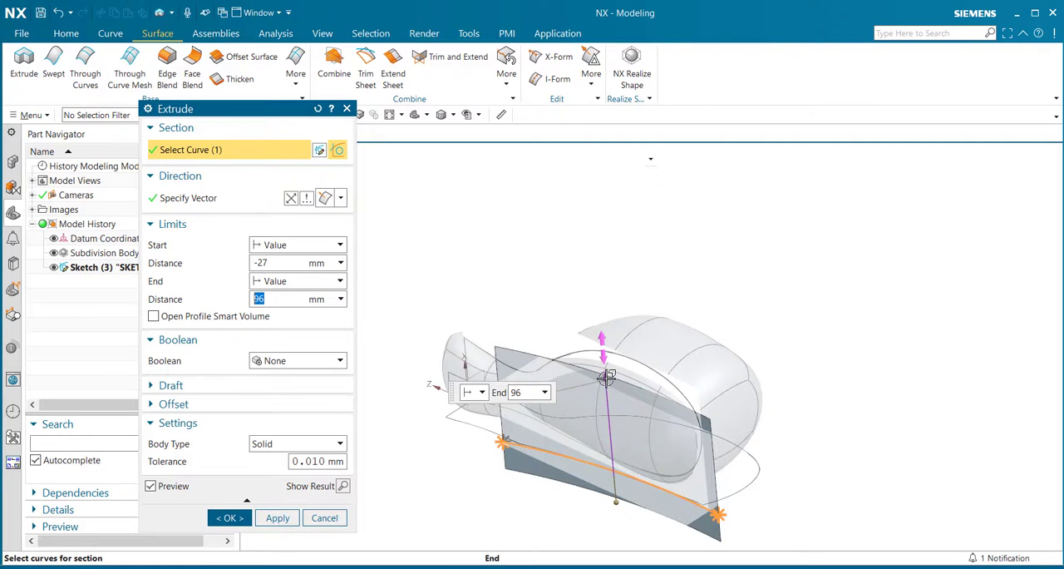
drag(608, 377, 599, 326)
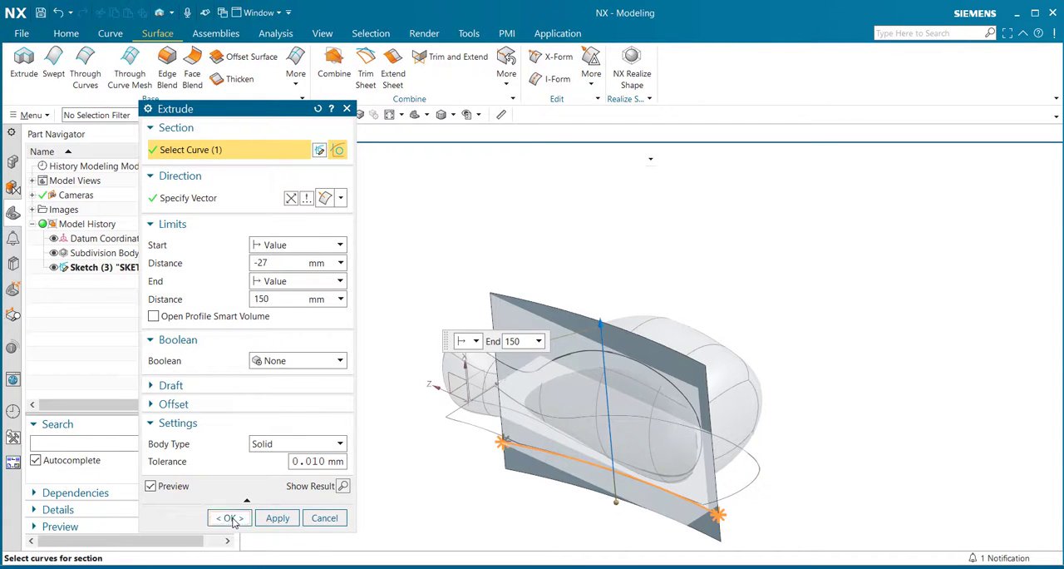
click(234, 520)
- Trim the subdivision body with the extruded sheet's face, removing the portion on the sheet's outer side
middle_drag(335, 456, 358, 379)
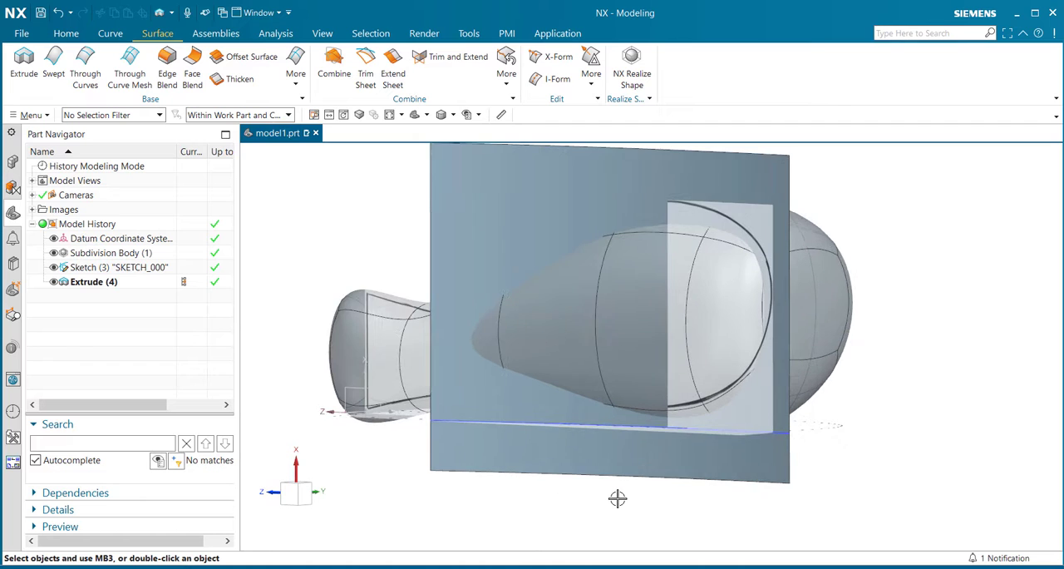
middle_drag(430, 436, 428, 453)
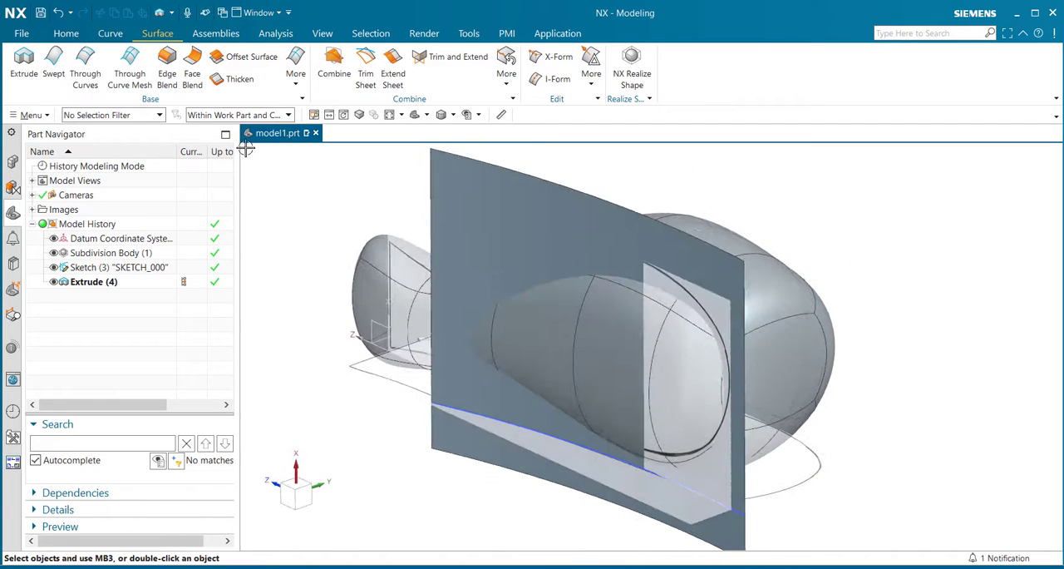
click(67, 33)
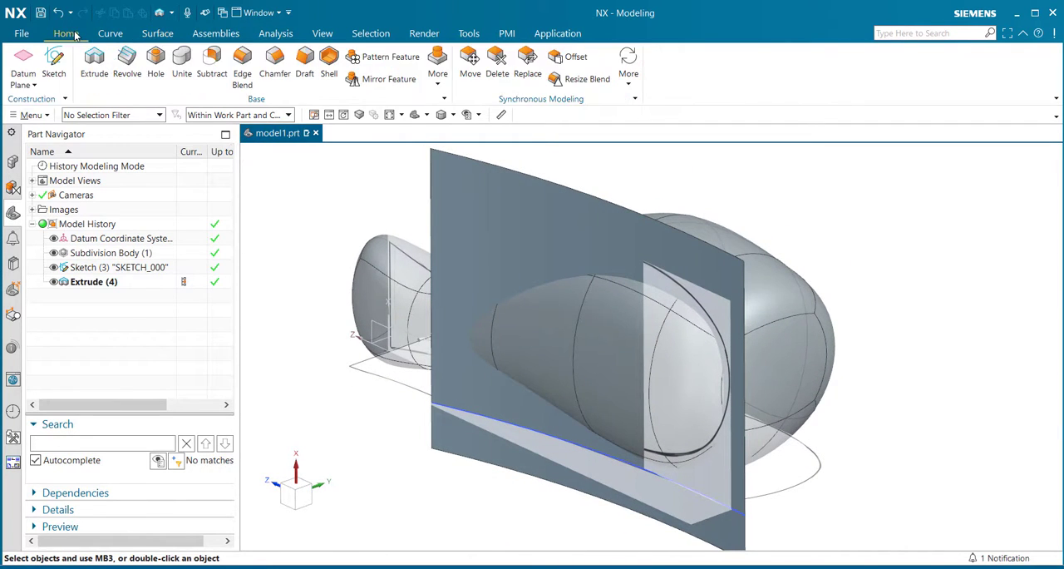
click(438, 70)
click(464, 238)
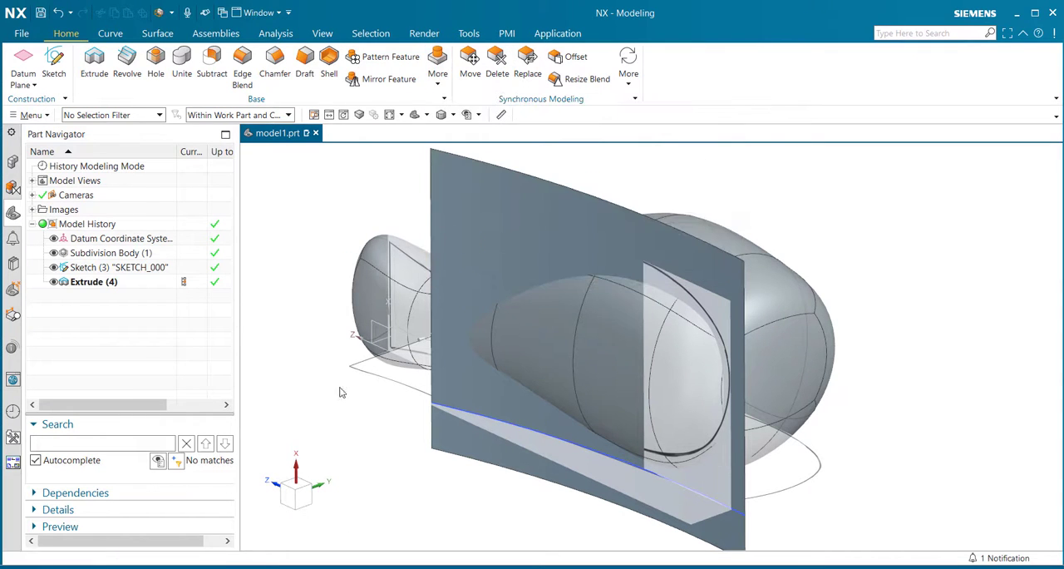
click(798, 353)
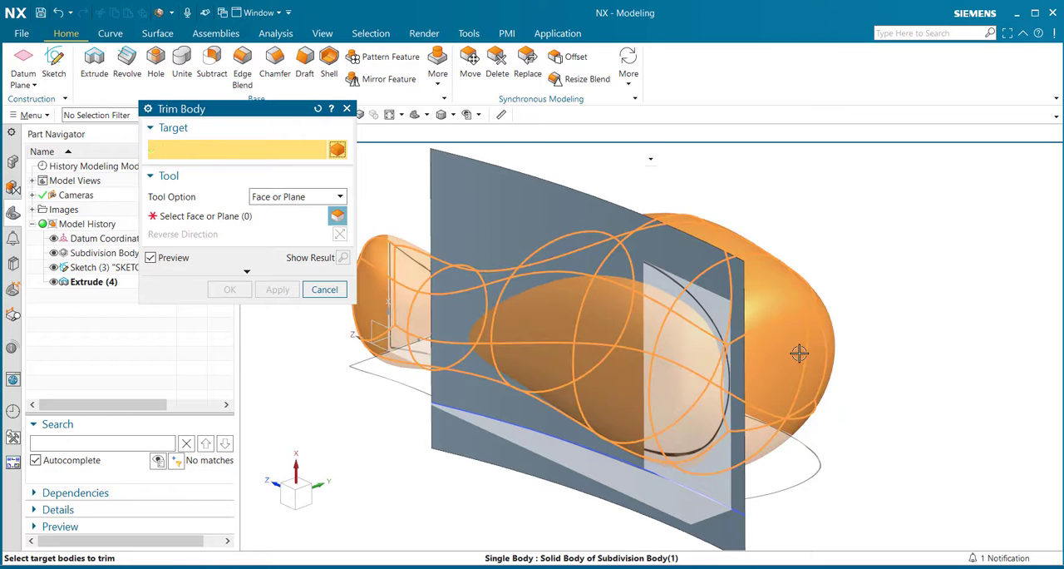
click(199, 223)
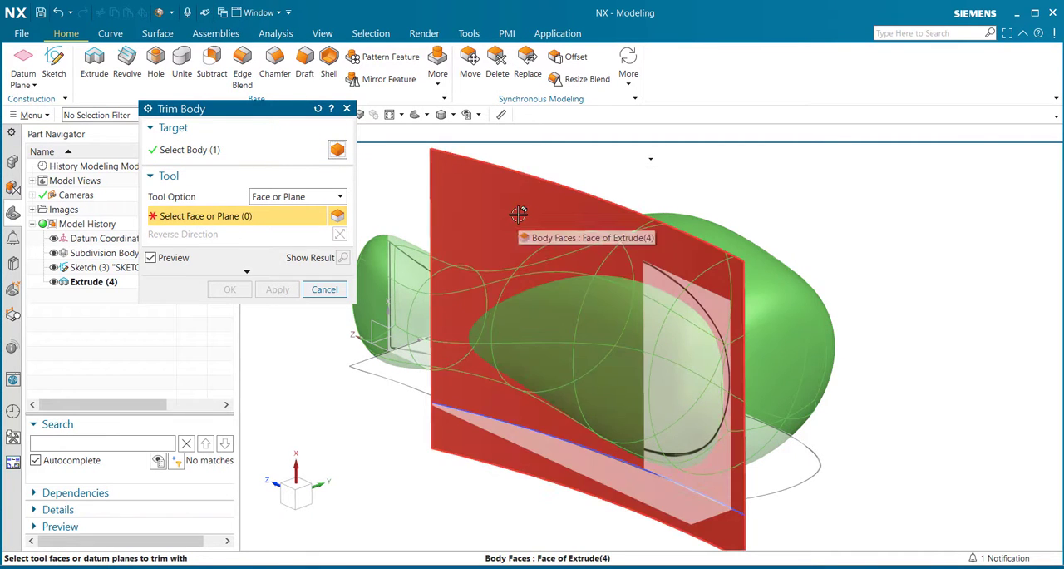
click(518, 213)
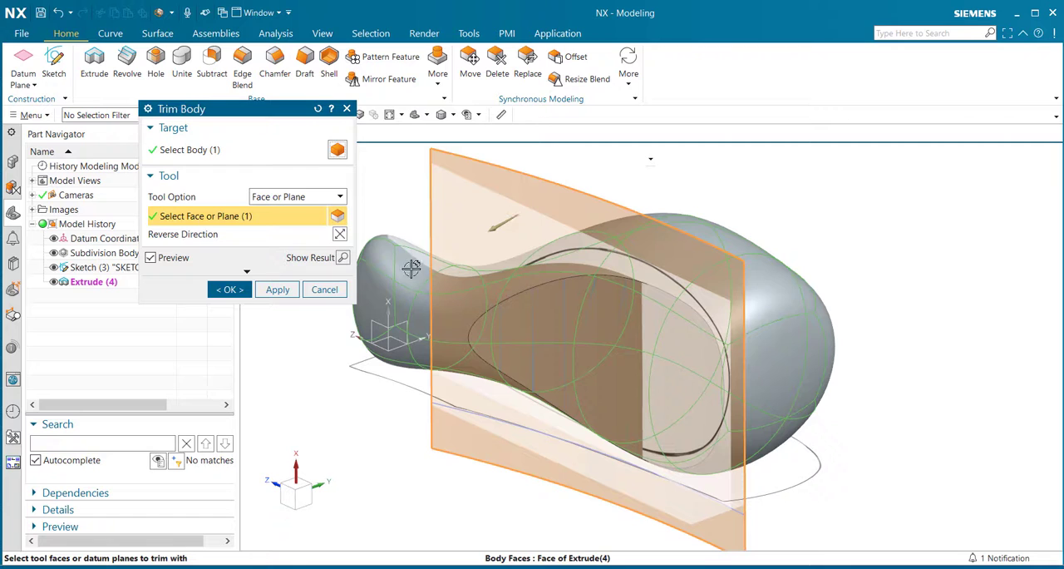
click(230, 289)
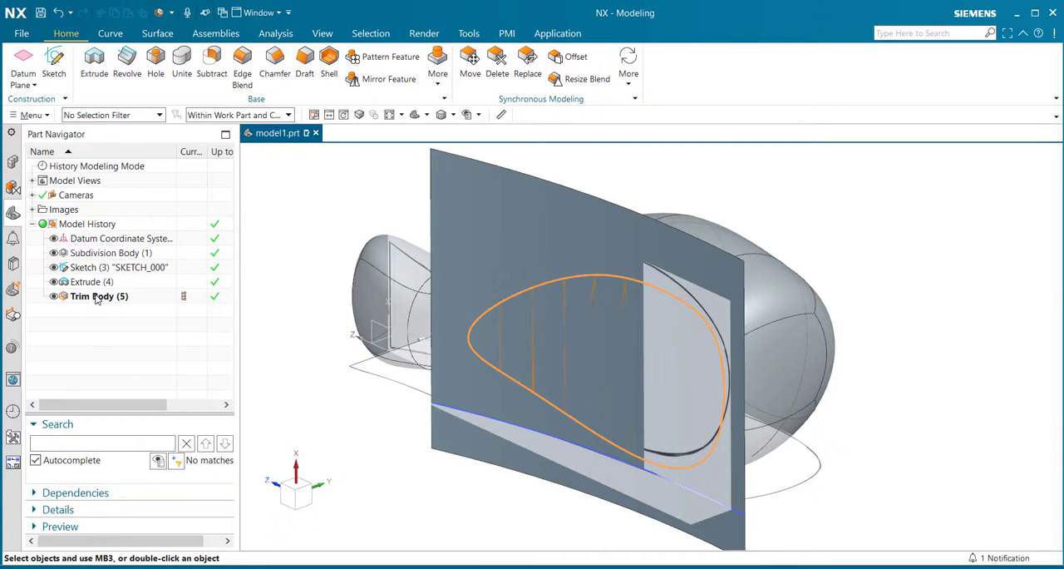
- Hide the extruded sheet used as the trimming tool
click(97, 298)
click(103, 285)
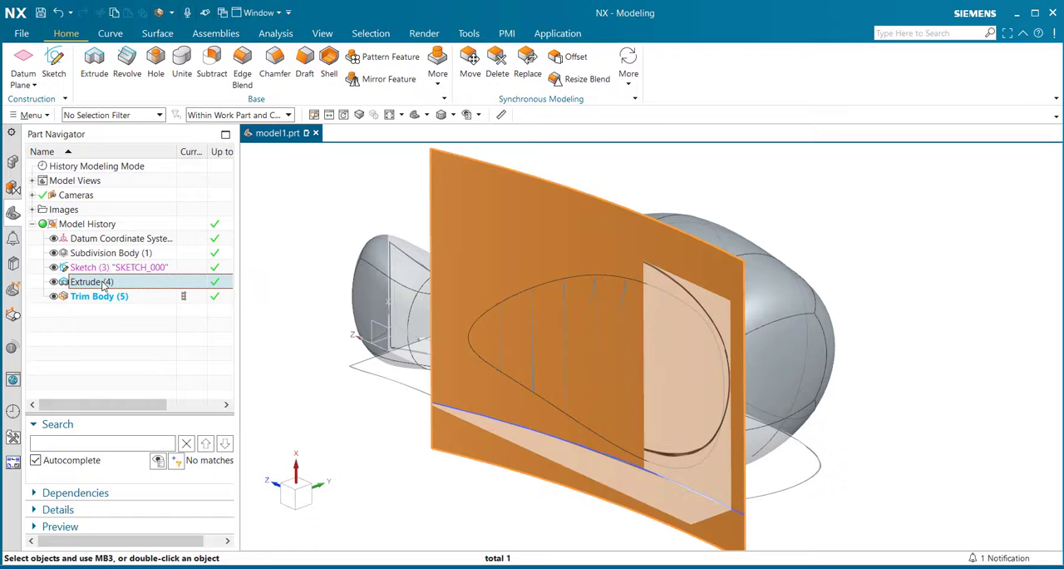
right_click(103, 284)
click(158, 242)
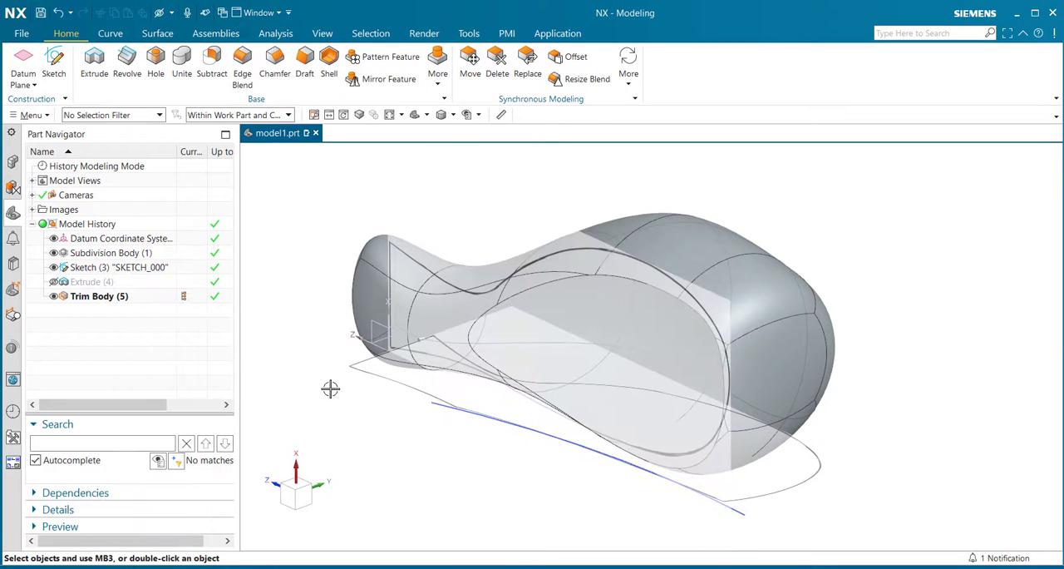
- Hide the two reference raster images and the spline sketch
middle_drag(331, 387, 368, 380)
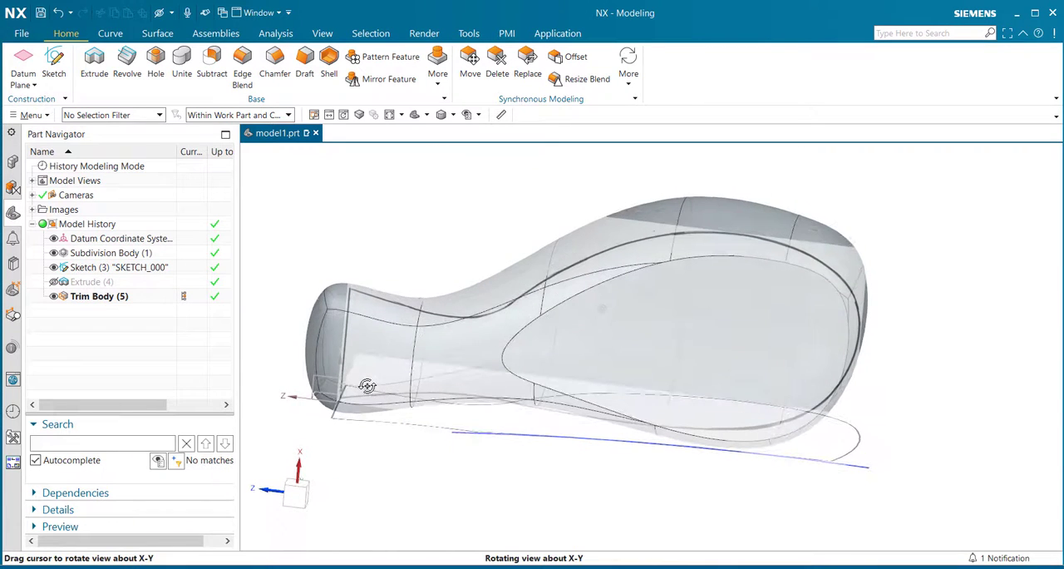
right_click(484, 236)
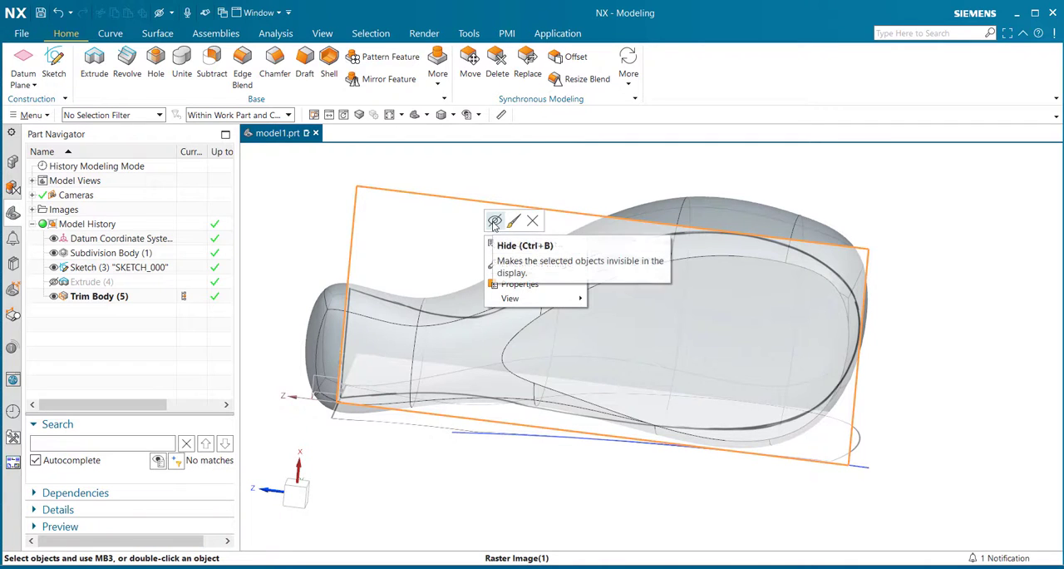
click(491, 220)
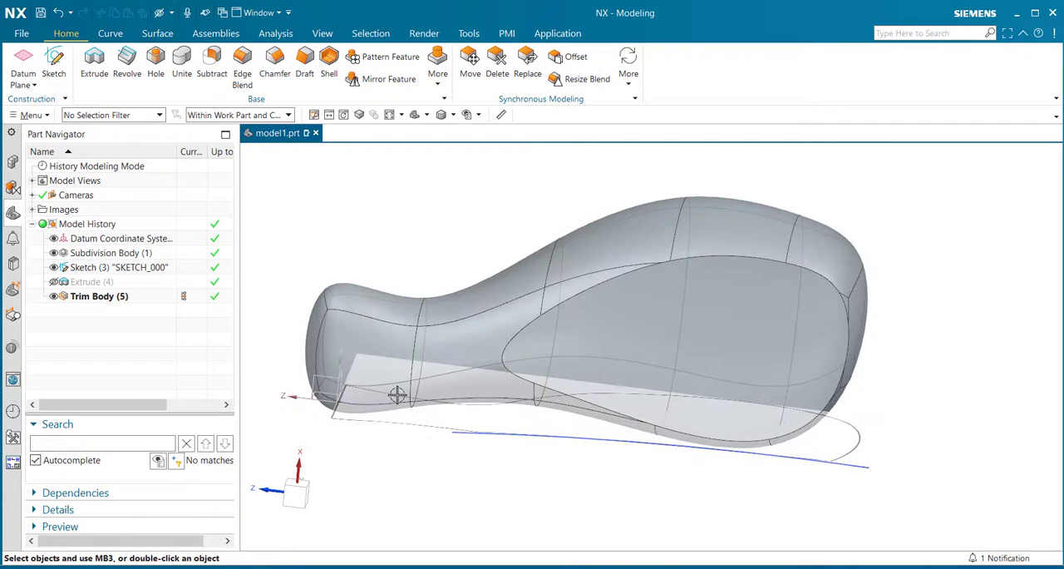
click(860, 447)
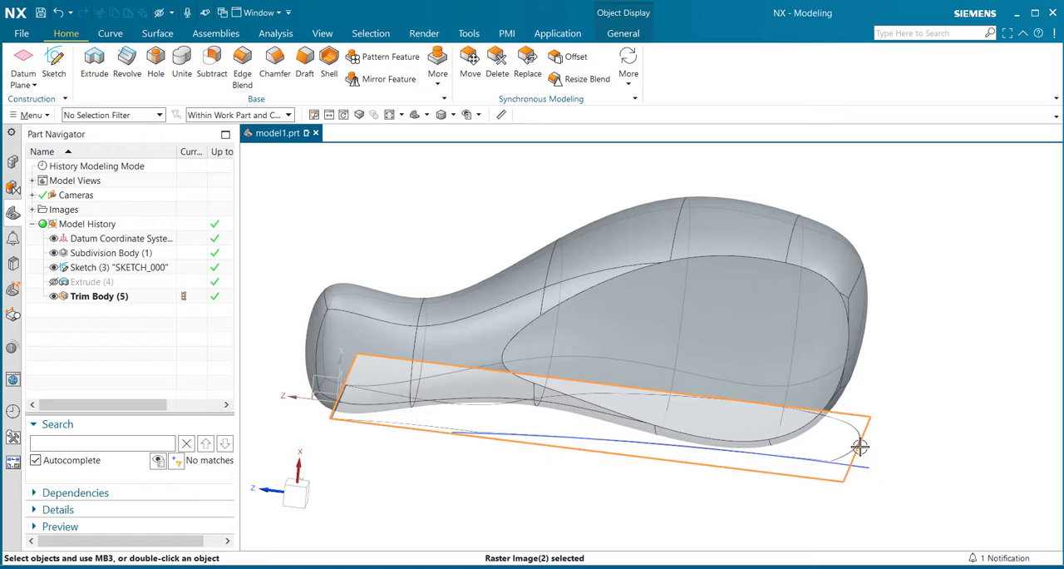
right_click(860, 447)
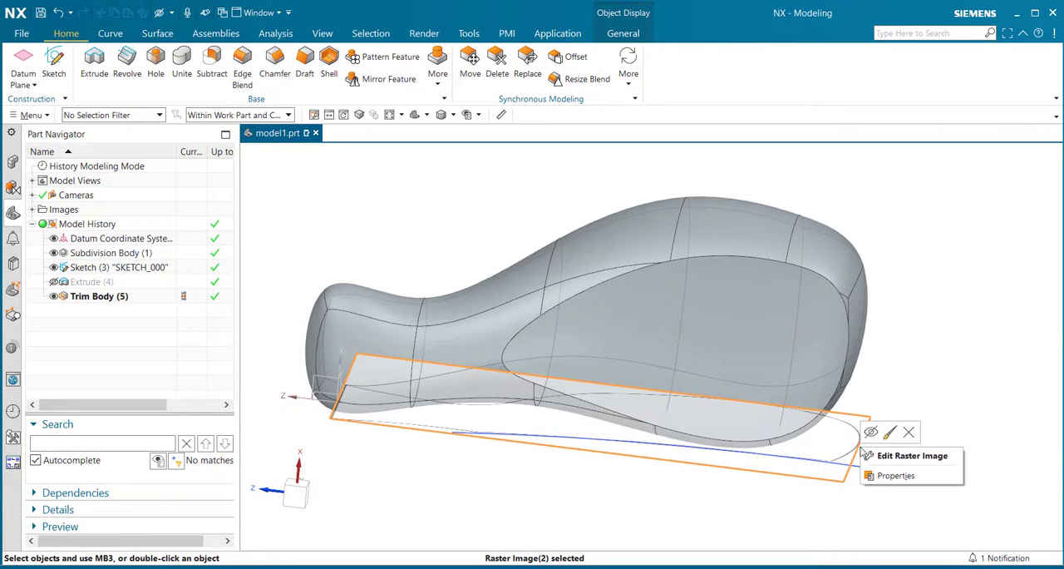
click(859, 455)
right_click(852, 462)
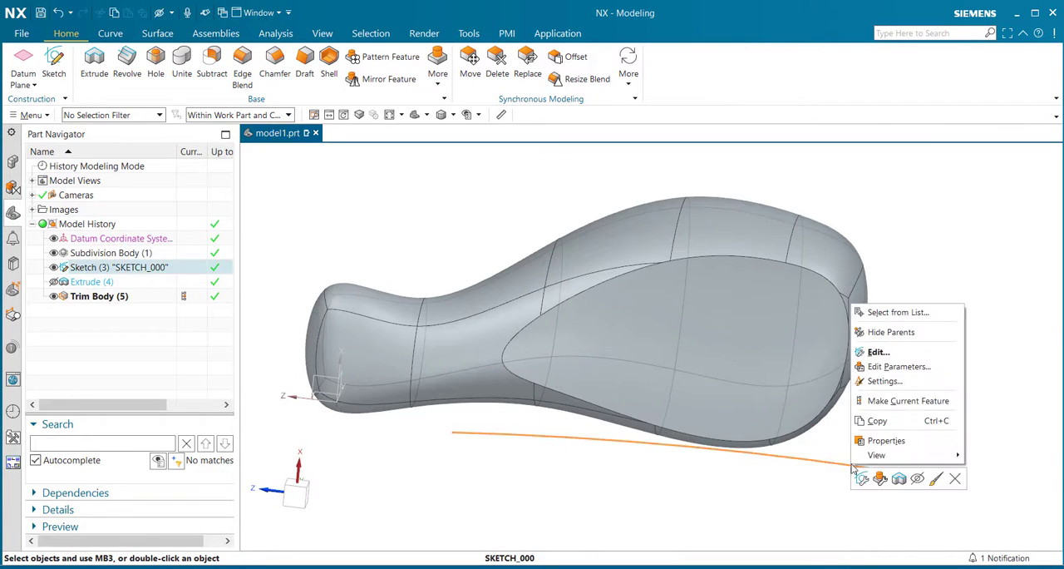
click(917, 478)
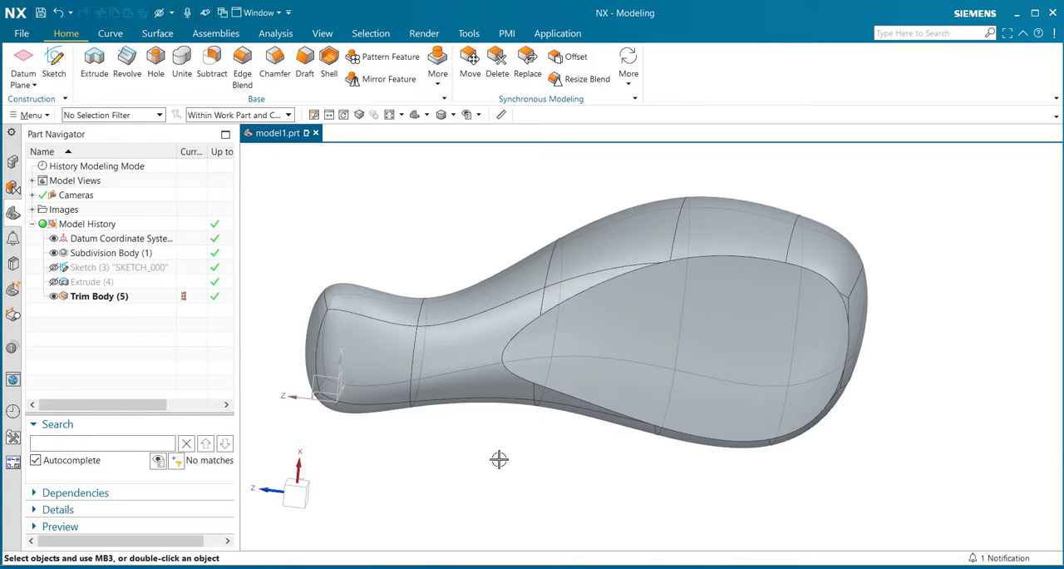
- Turn off translucency in the model display
mouse_move(499, 456)
middle_down()
mouse_move(487, 435)
mouse_move(507, 451)
mouse_move(499, 425)
mouse_move(510, 418)
mouse_move(490, 454)
middle_up()
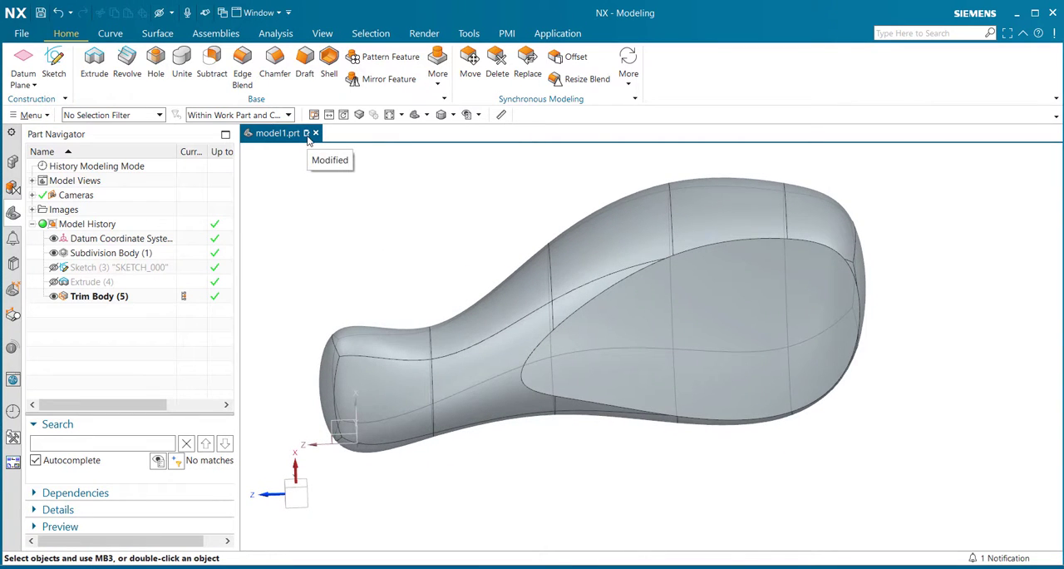
click(323, 34)
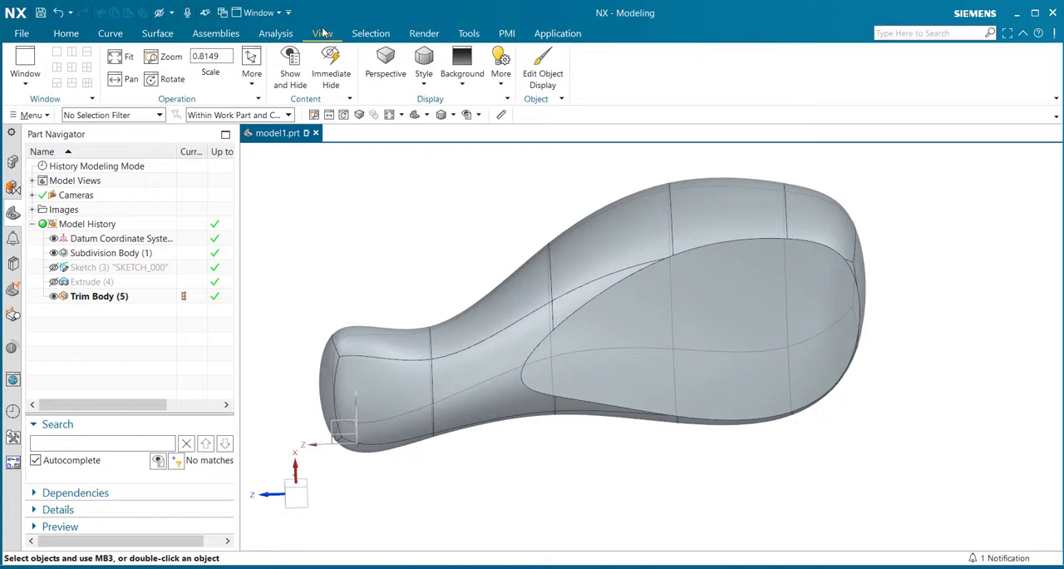
click(502, 85)
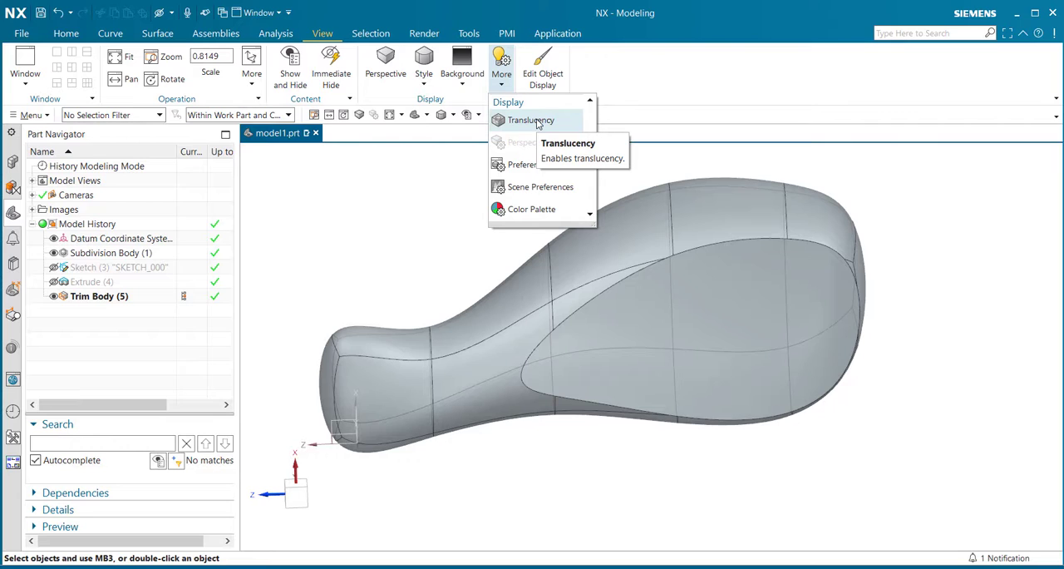
click(532, 121)
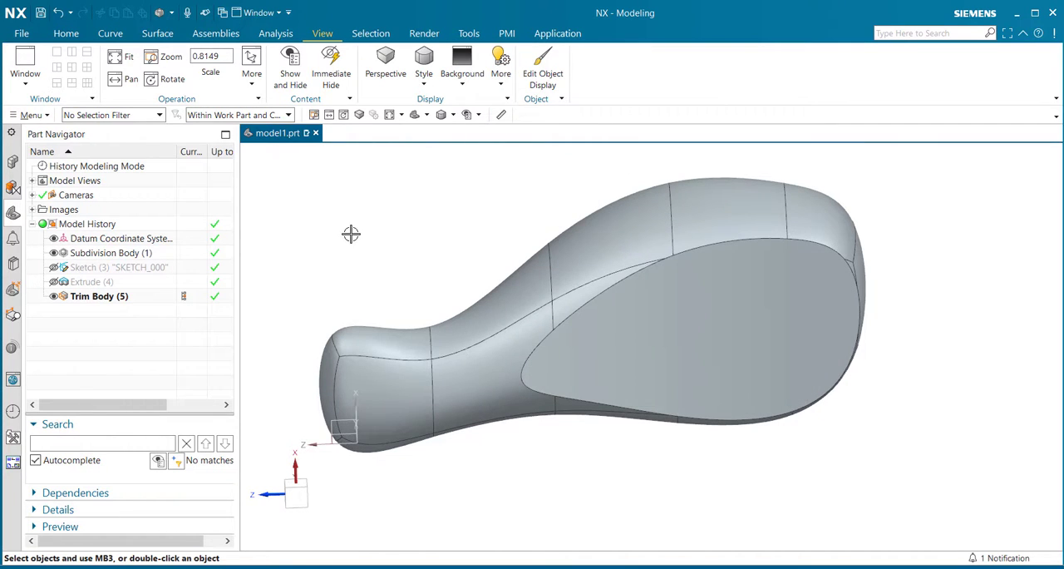
- Shell the body with a 4 mm wall thickness, leaving the trimmed mirror face open
click(67, 33)
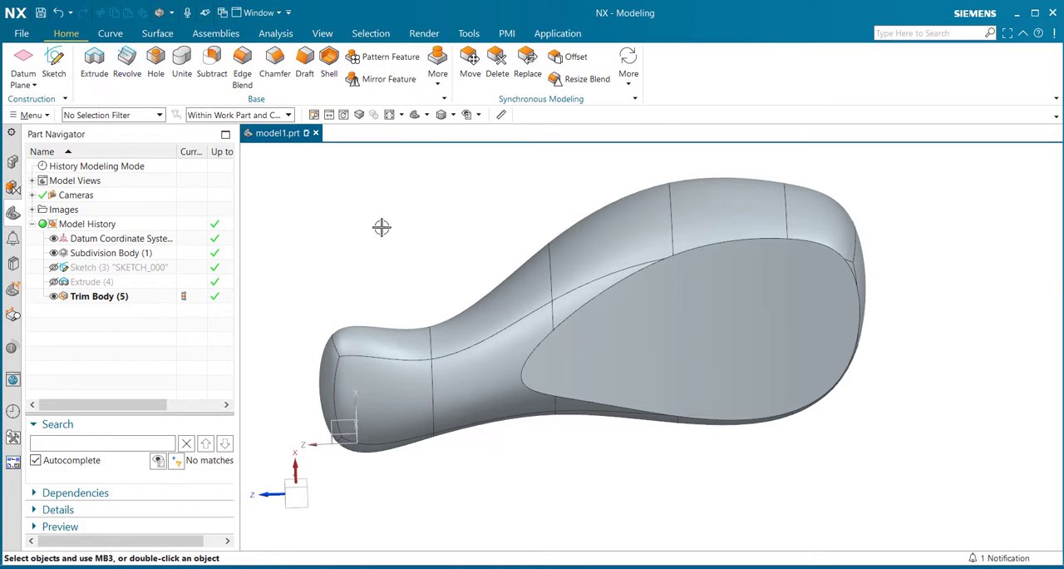
click(329, 60)
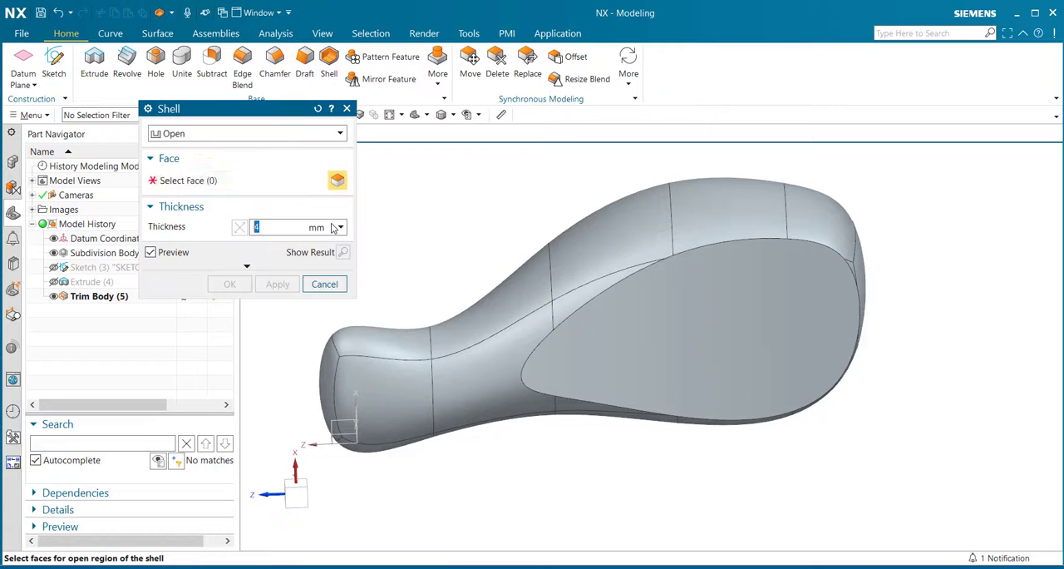
click(665, 322)
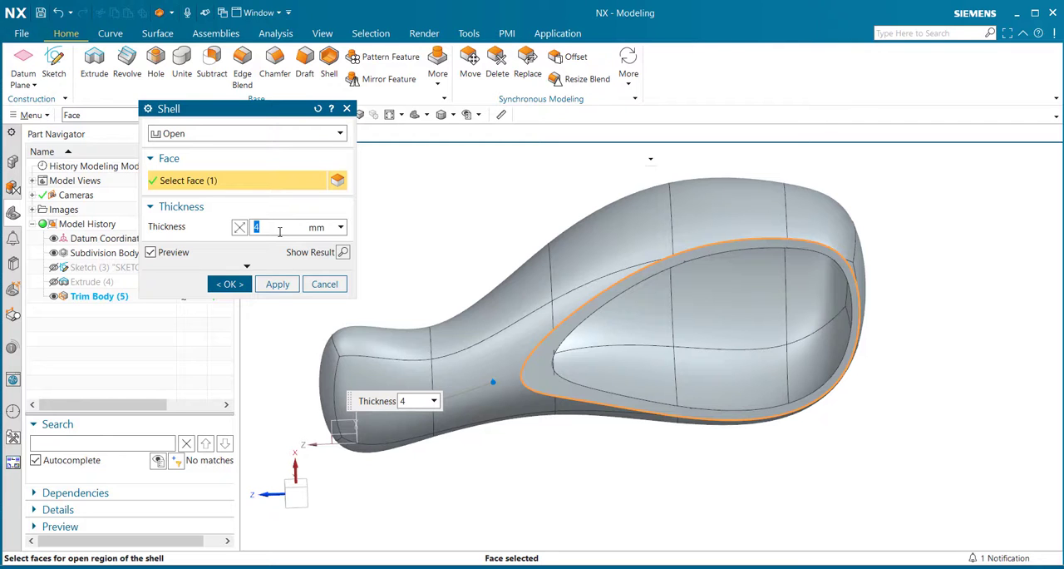
click(224, 283)
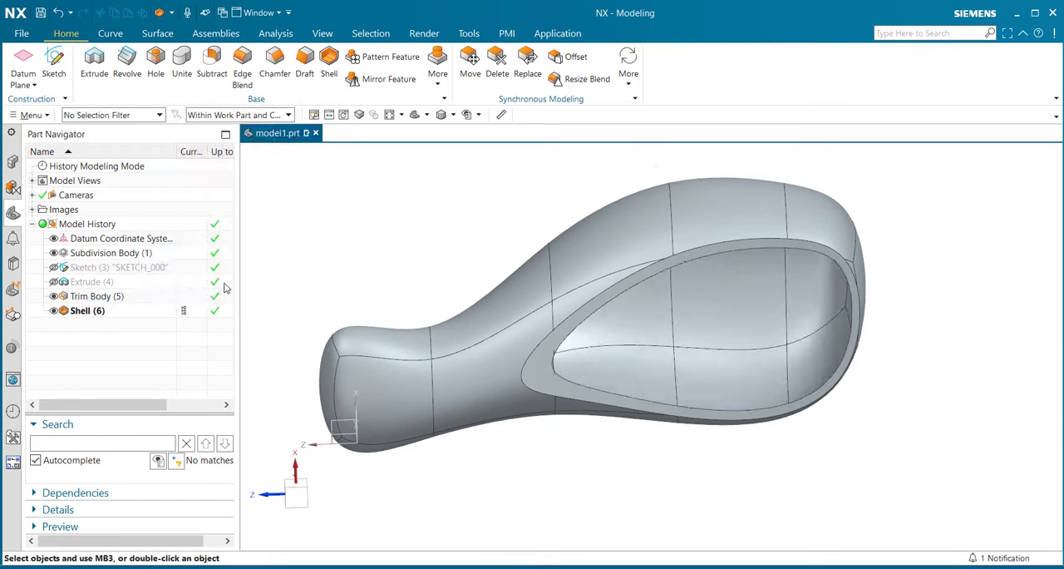
middle_drag(613, 515, 582, 505)
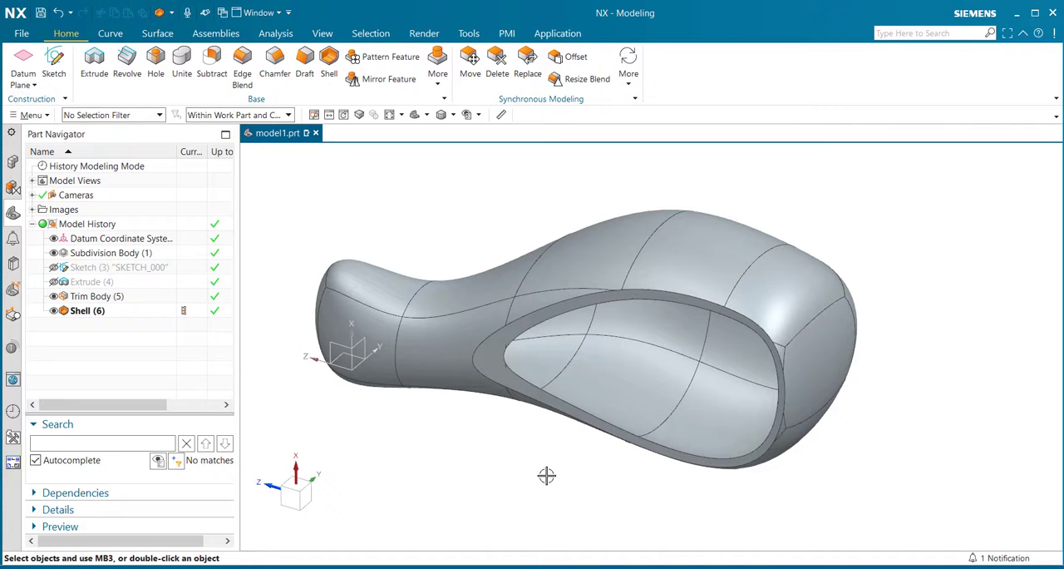
mouse_move(582, 497)
middle_down()
mouse_move(581, 459)
mouse_move(513, 470)
mouse_move(504, 498)
mouse_move(612, 451)
mouse_move(607, 485)
mouse_move(571, 501)
mouse_move(589, 504)
mouse_move(587, 490)
middle_up()
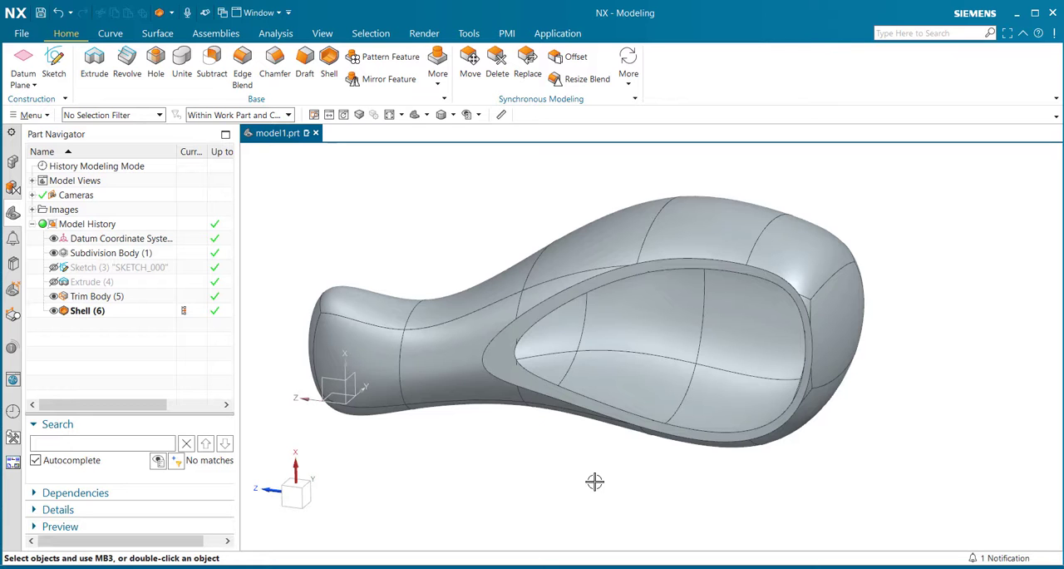
middle_drag(582, 469, 603, 475)
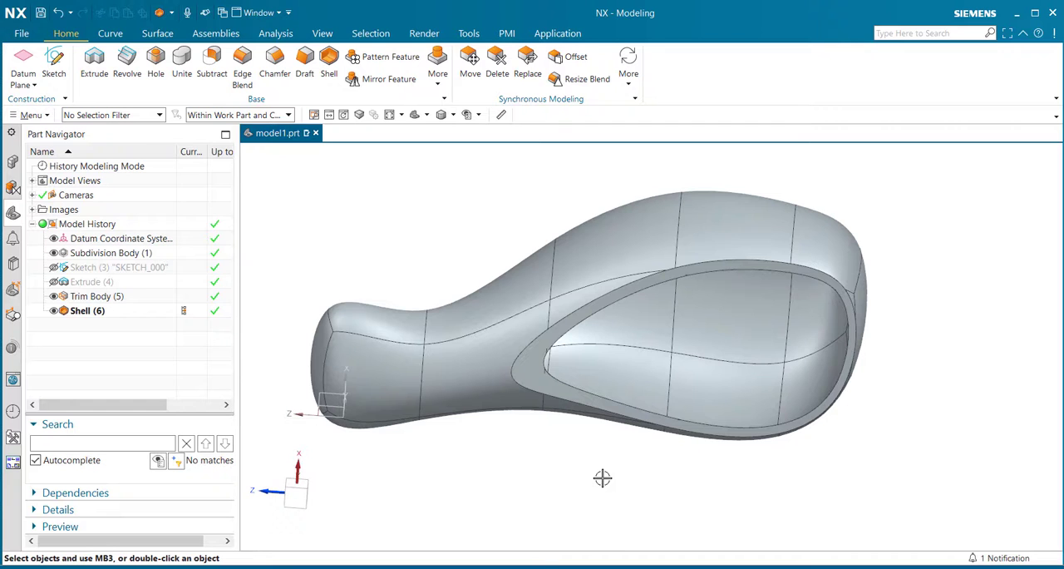
middle_drag(601, 474, 566, 488)
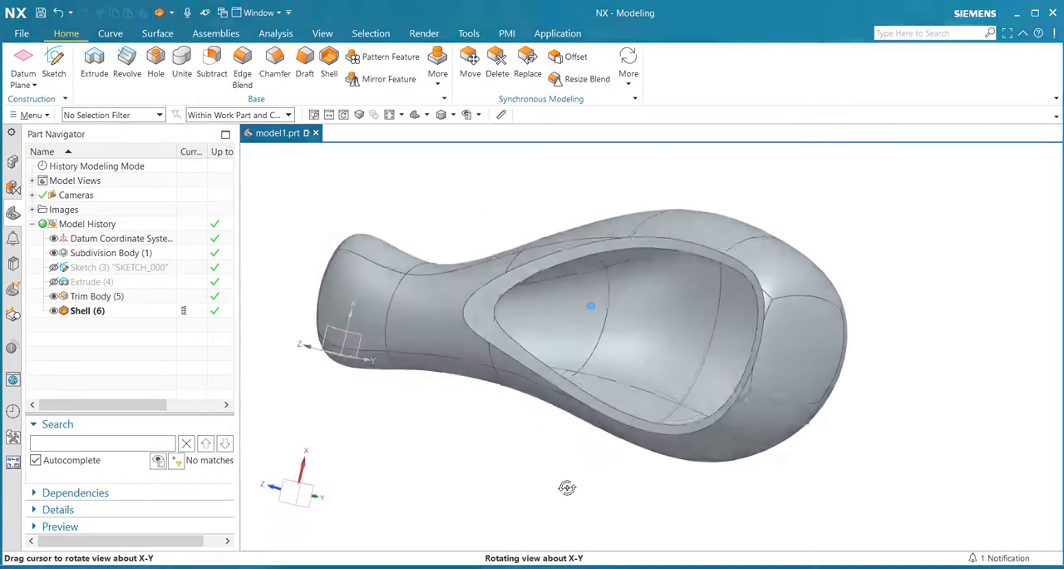